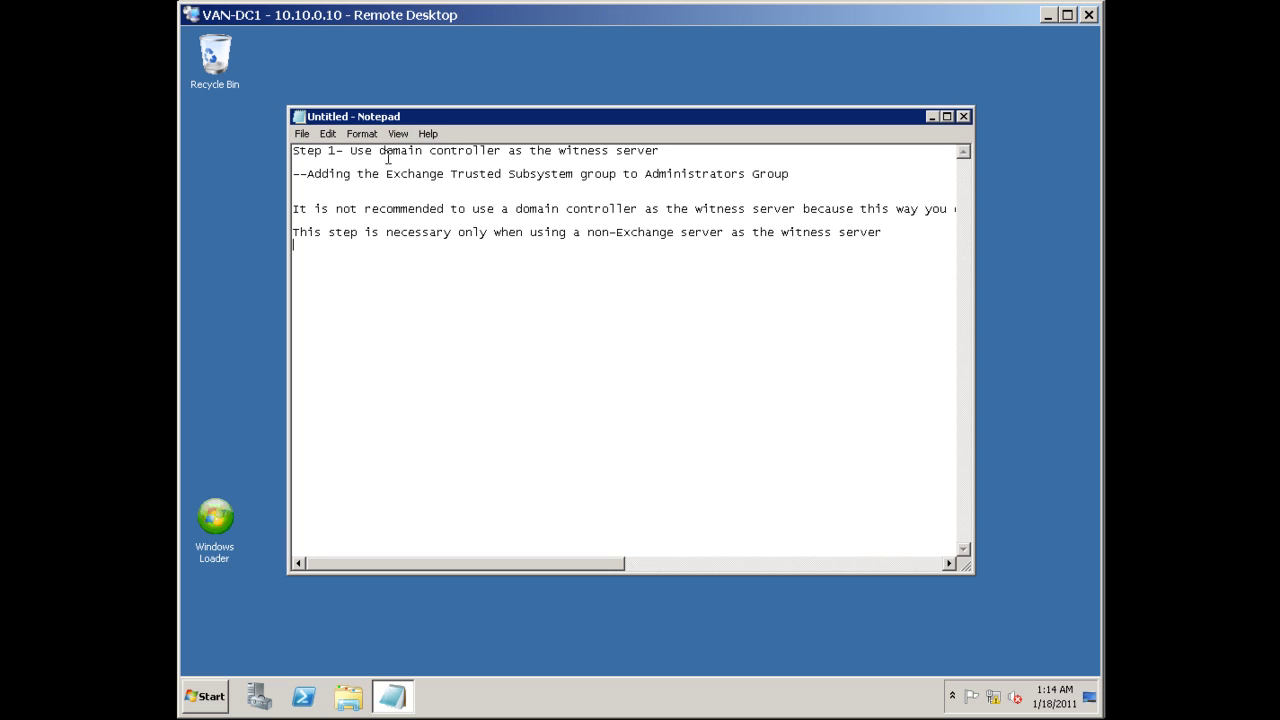
Step: Wrap the note's long lines and review its text on using a domain controller as the witness server
left_click_drag(350, 151, 663, 151)
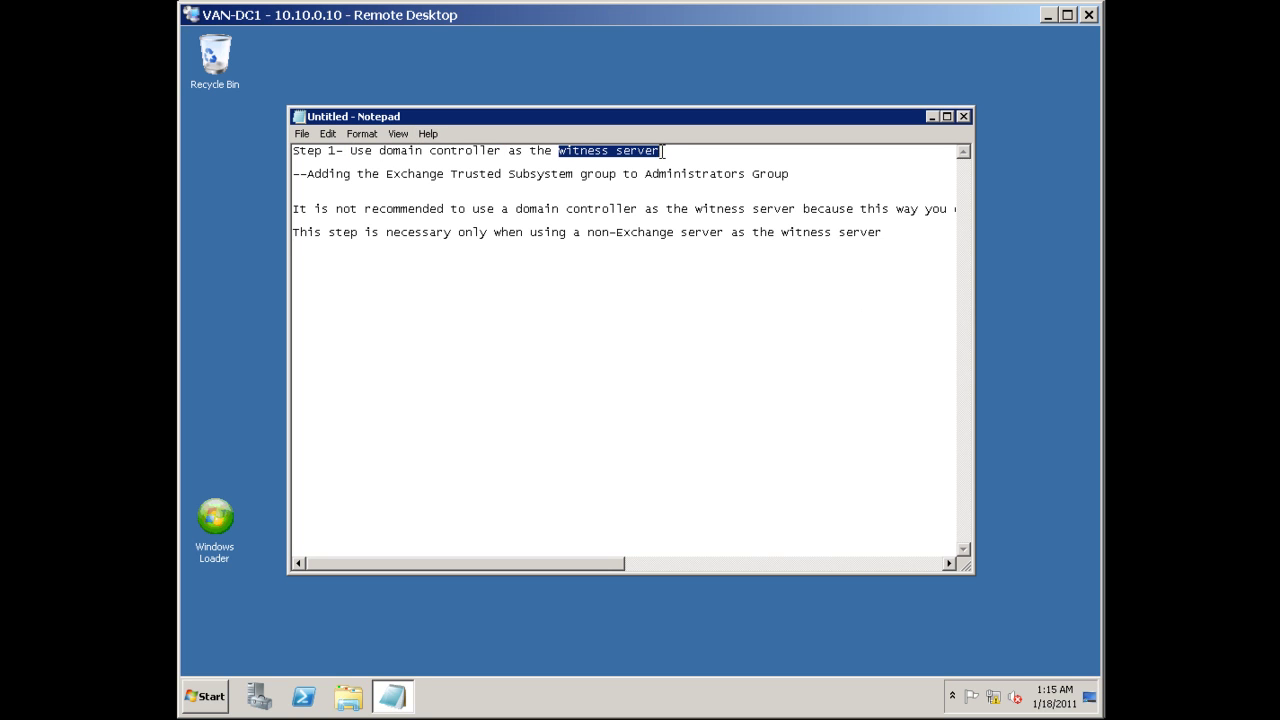
left_click_drag(386, 174, 574, 174)
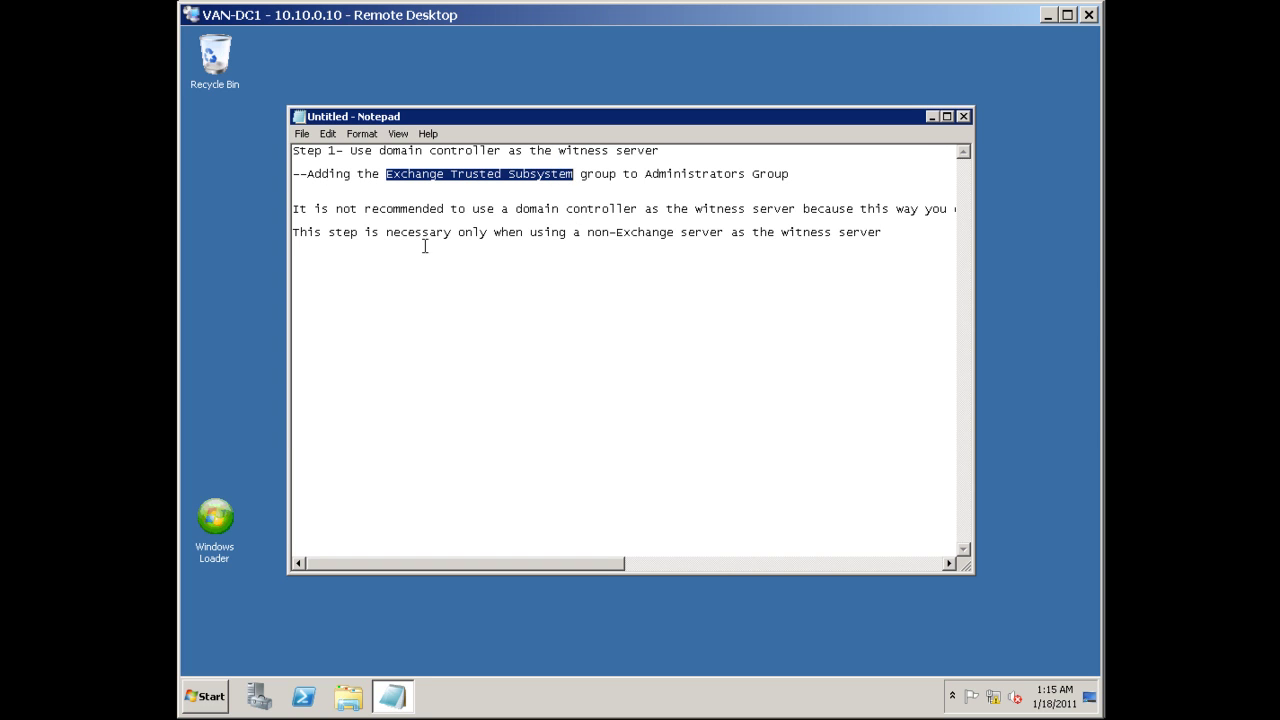
left_click_drag(336, 210, 810, 212)
left_click(361, 133)
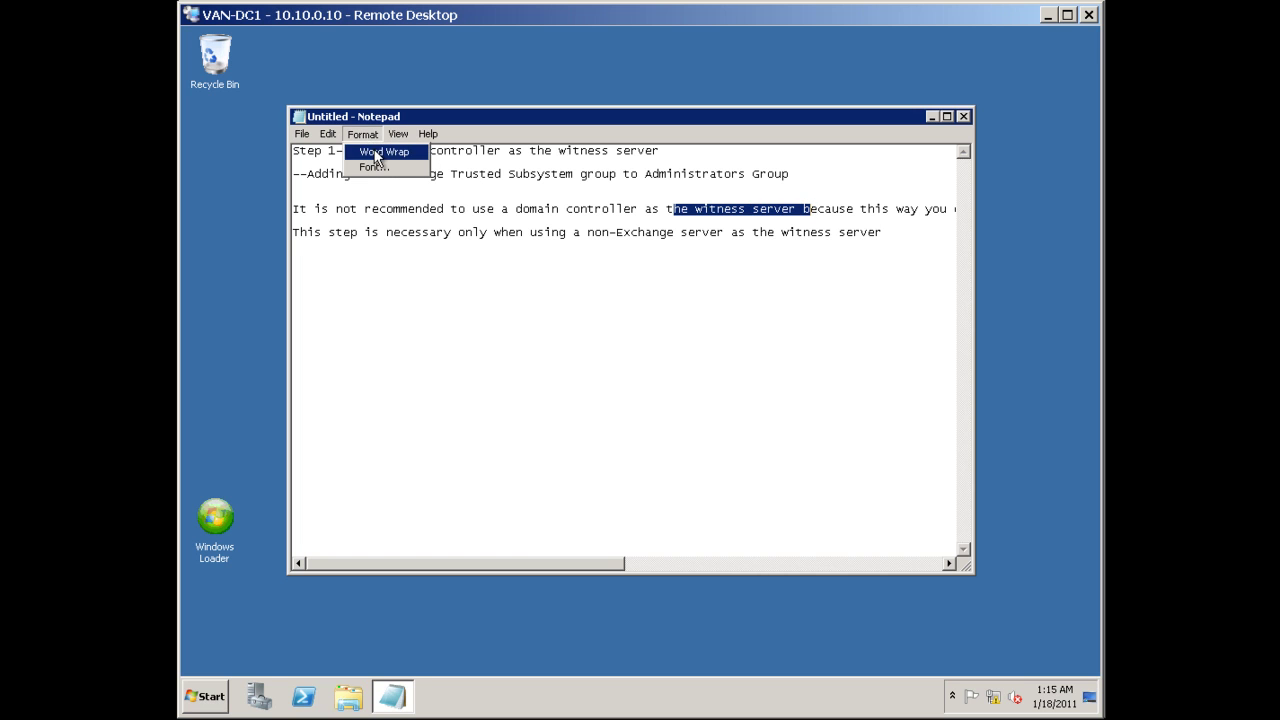
left_click(383, 150)
left_click_drag(804, 210, 950, 221)
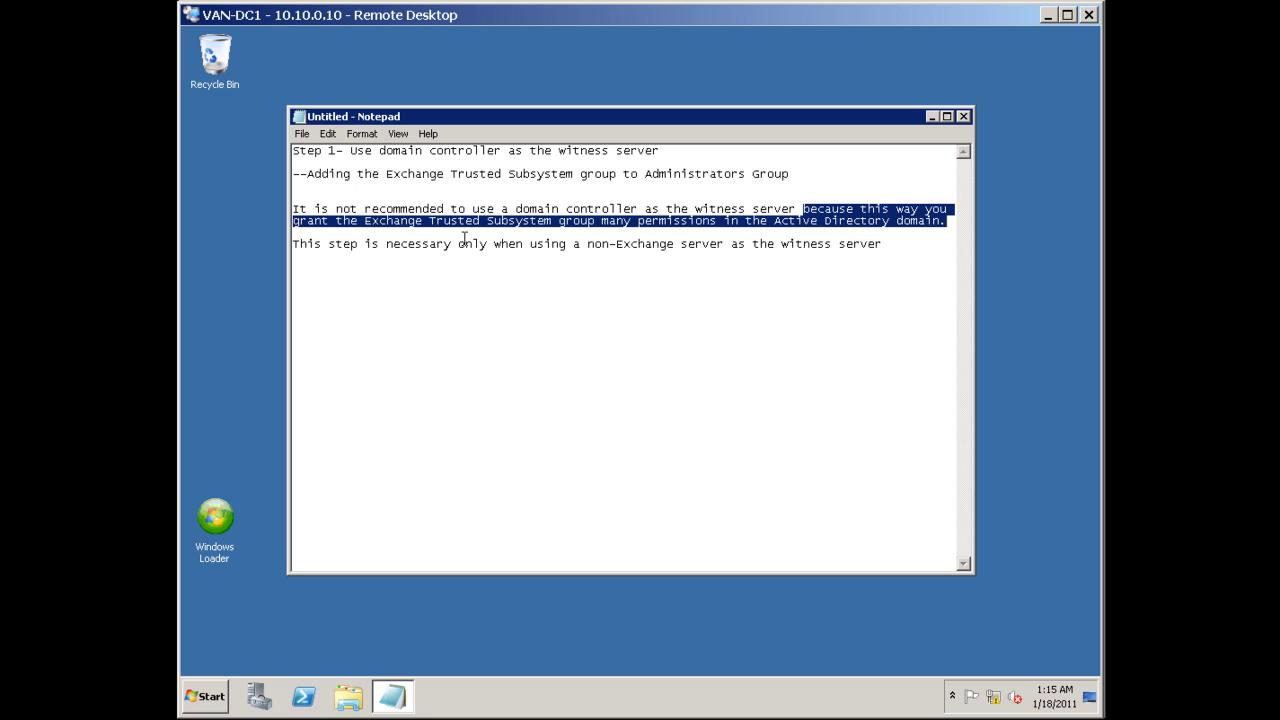
left_click_drag(386, 244, 884, 244)
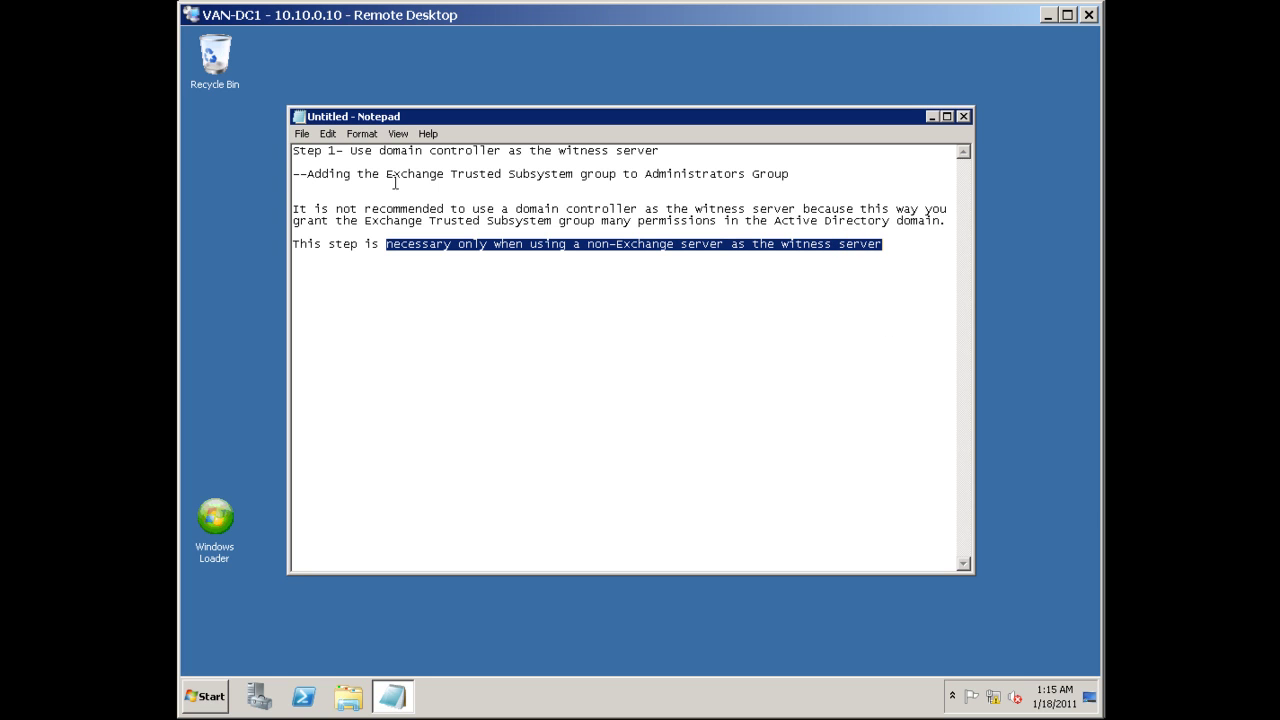
Step: Copy the group name "Exchange Trusted Subsystem" from the note
left_click_drag(387, 174, 573, 174)
right_click(572, 174)
left_click(590, 228)
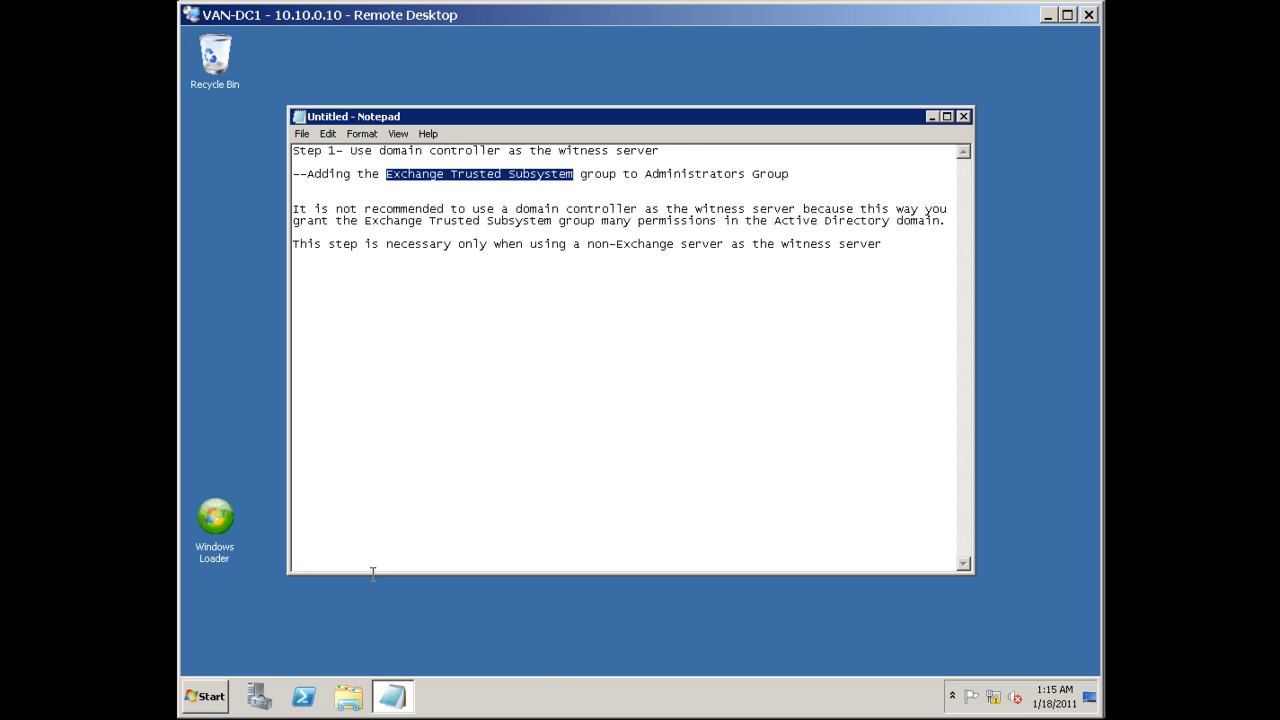
Step: Switch to Active Directory Users and Computers and open the properties of the Builtin container's Administrators group
left_click(195, 690)
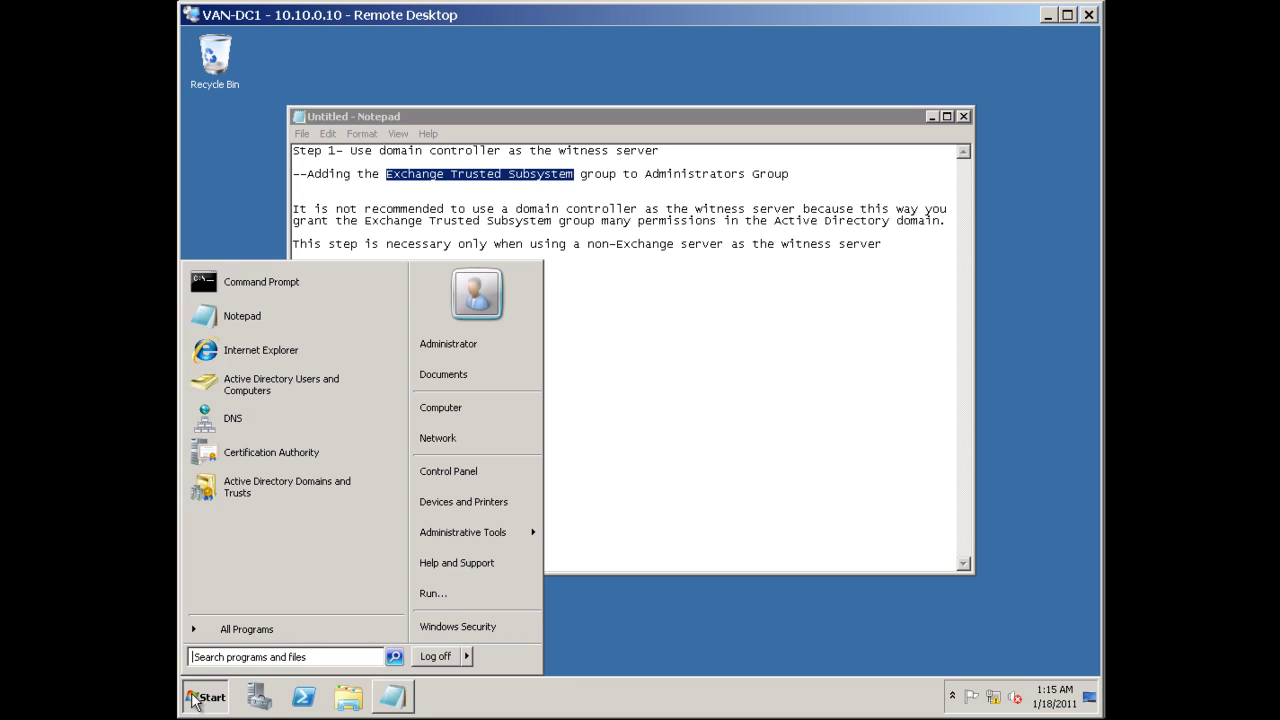
left_click(272, 388)
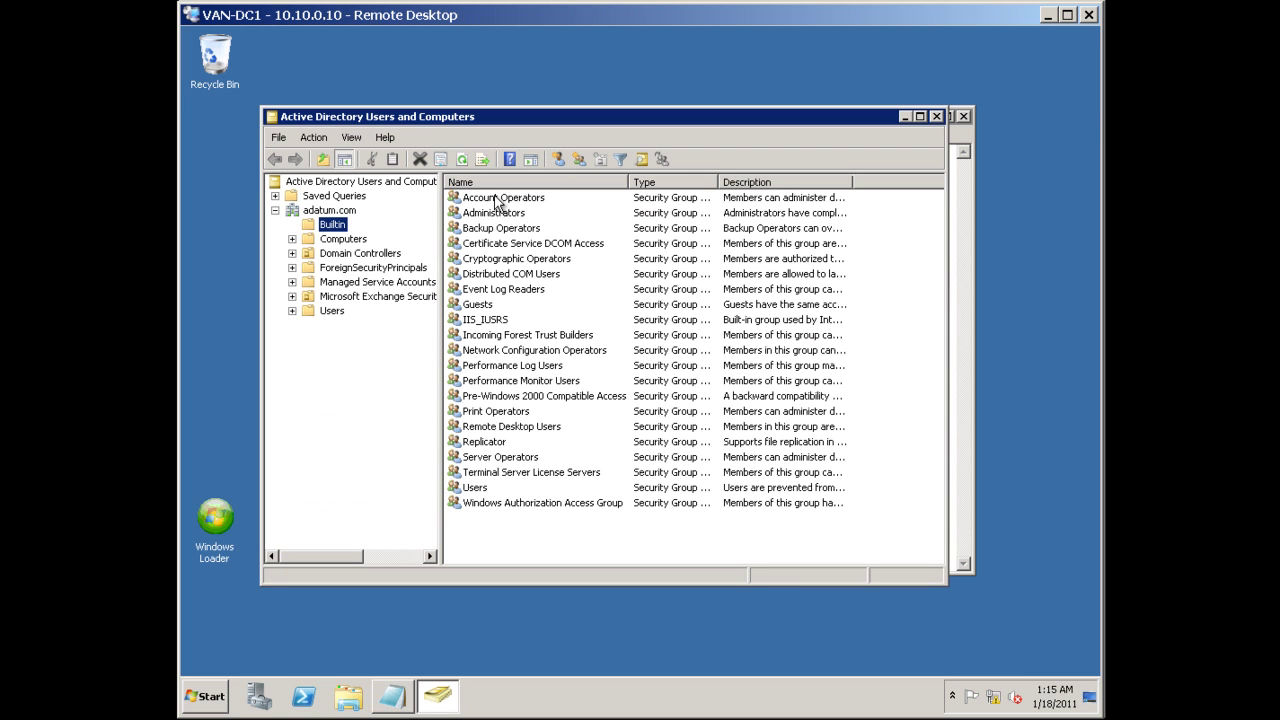
left_click(496, 215)
double_click(496, 214)
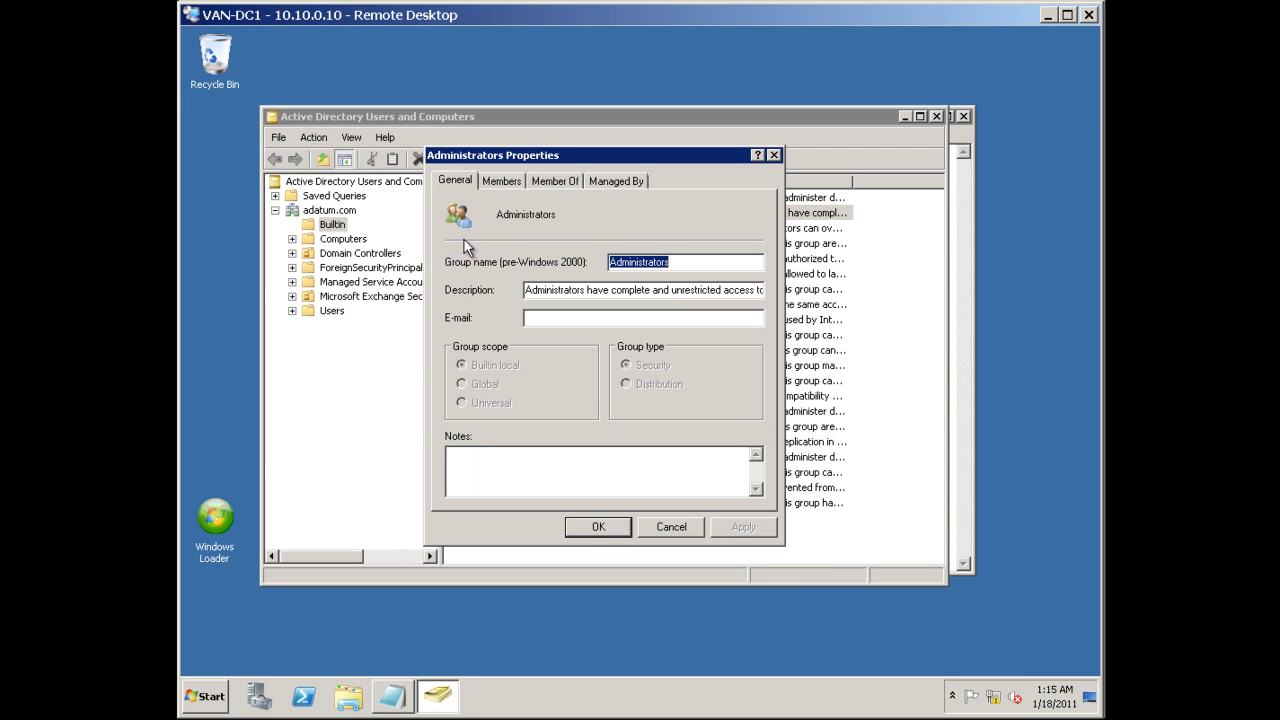
Step: Add Exchange Trusted Subsystem as a member of the Administrators group and save the group's properties
left_click(501, 180)
left_click(476, 474)
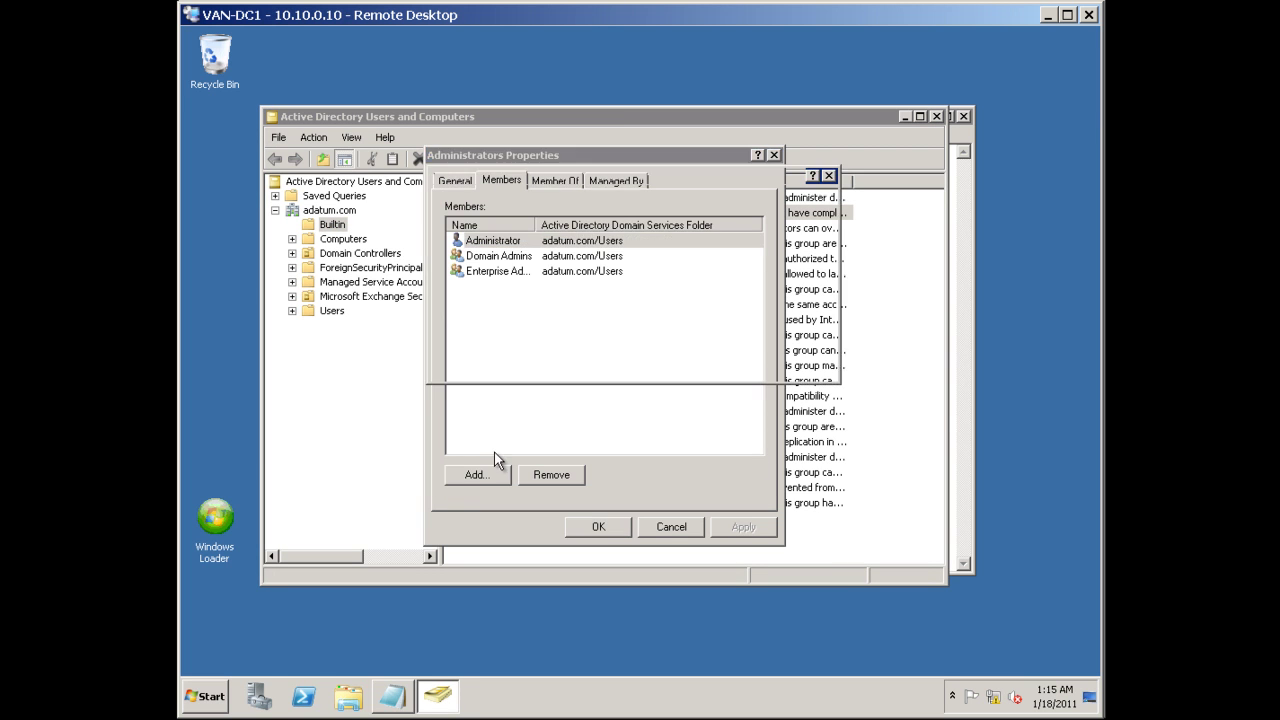
right_click(524, 316)
left_click(545, 357)
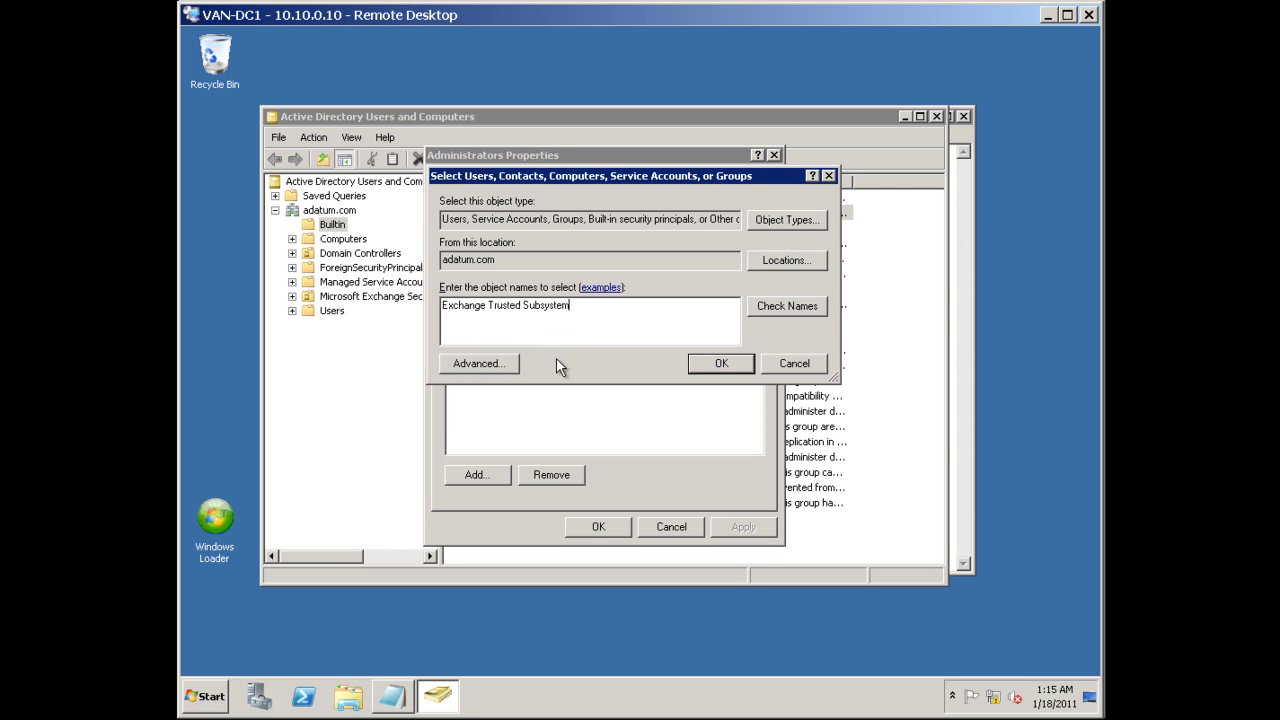
left_click(720, 363)
left_click(637, 291)
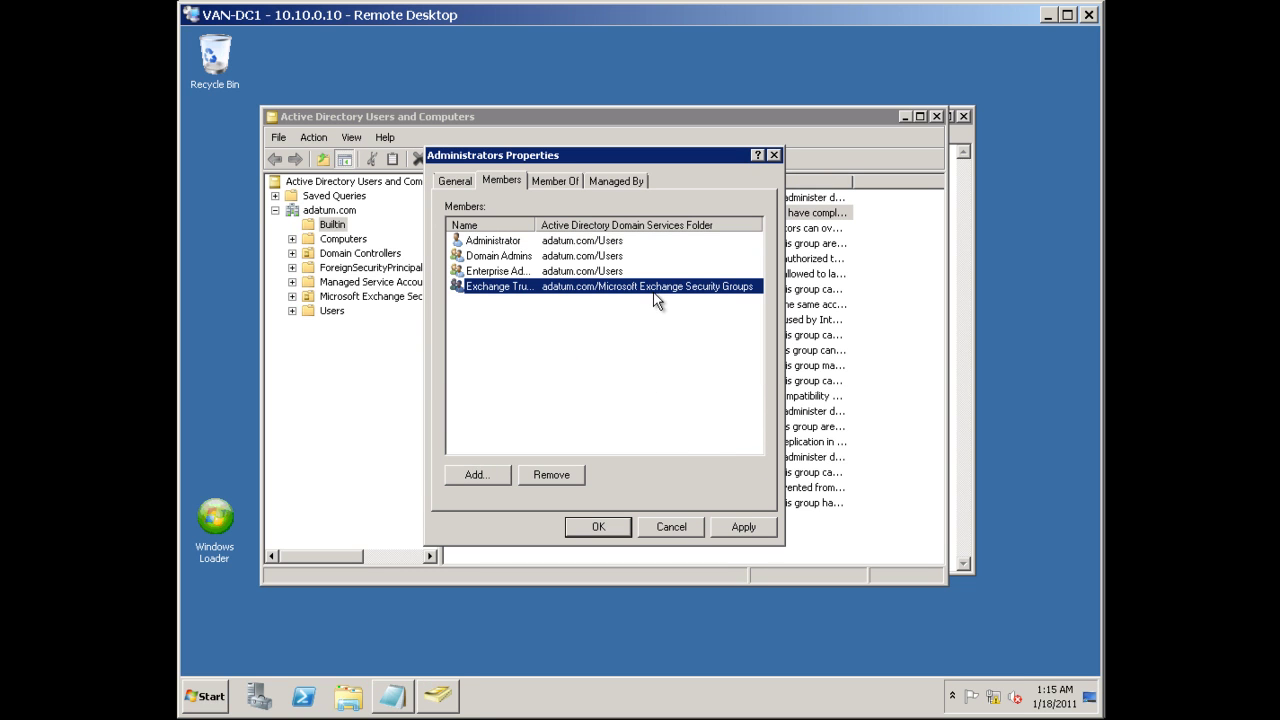
double_click(533, 219)
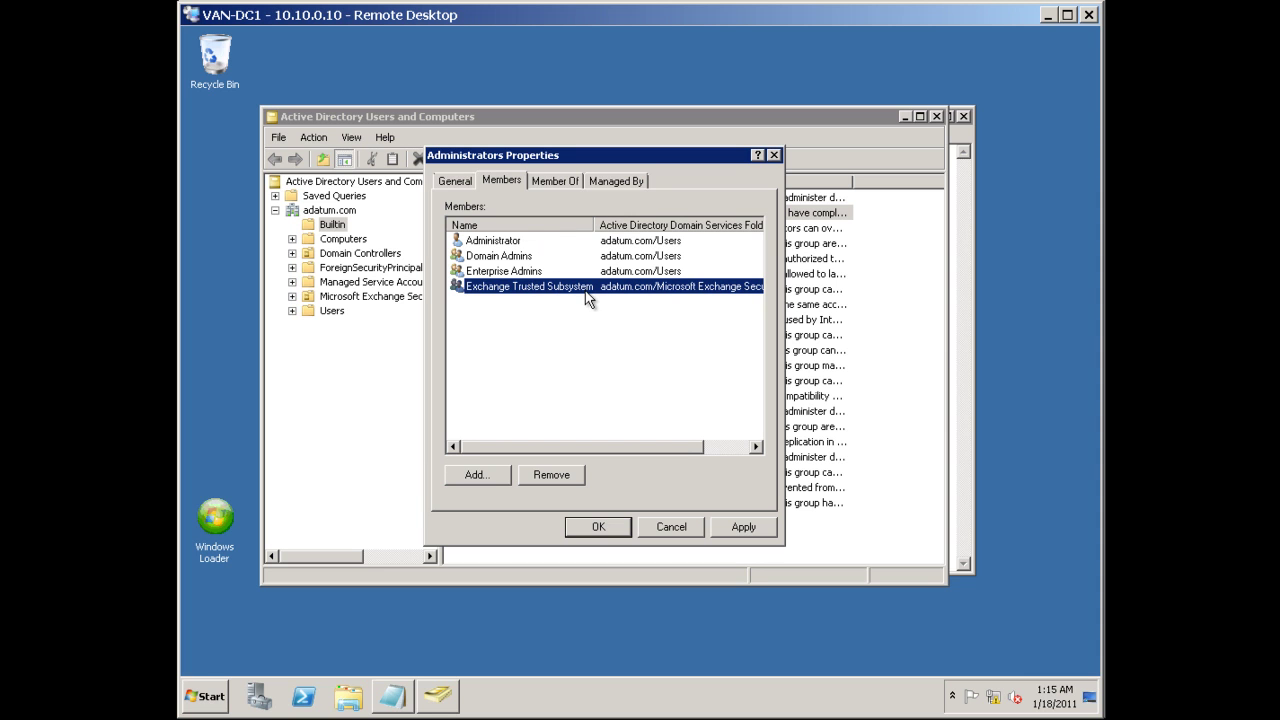
left_click(603, 528)
Step: On VAN-EX2, write a Notepad note reading "Step 2" and "Creating the Database Availability Group", then minimize it
left_click(395, 697)
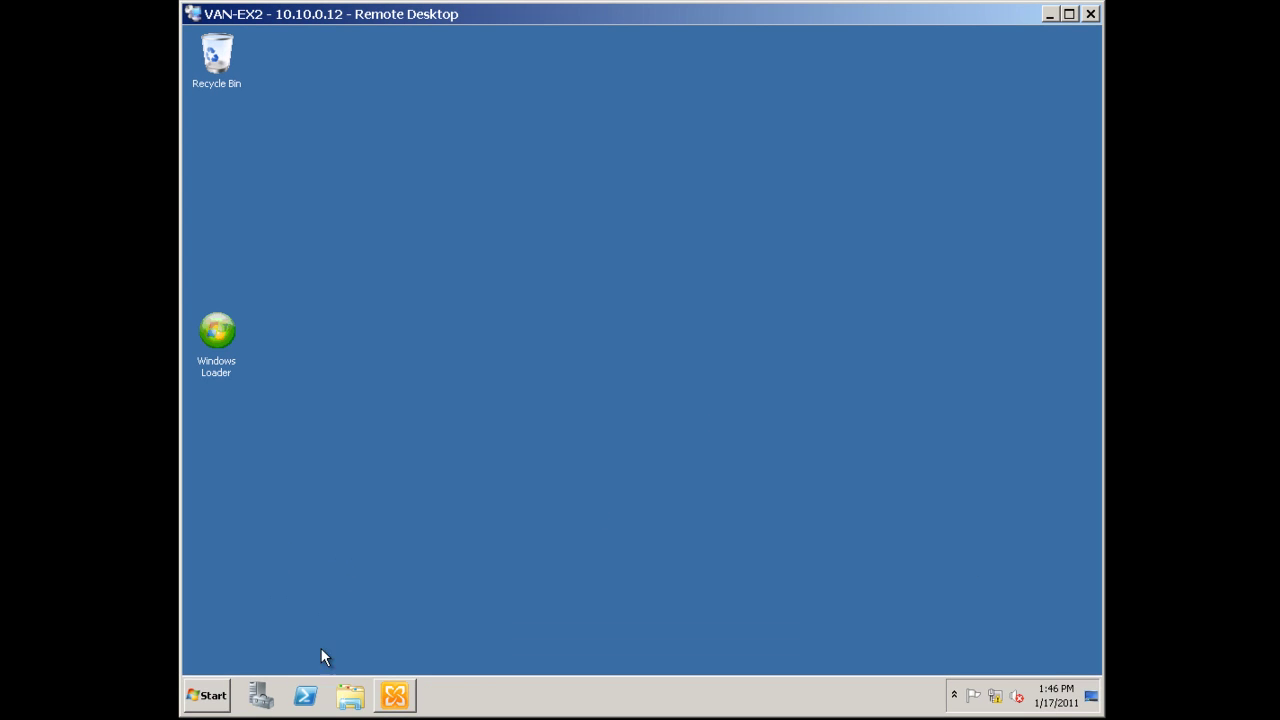
left_click(207, 695)
left_click(304, 322)
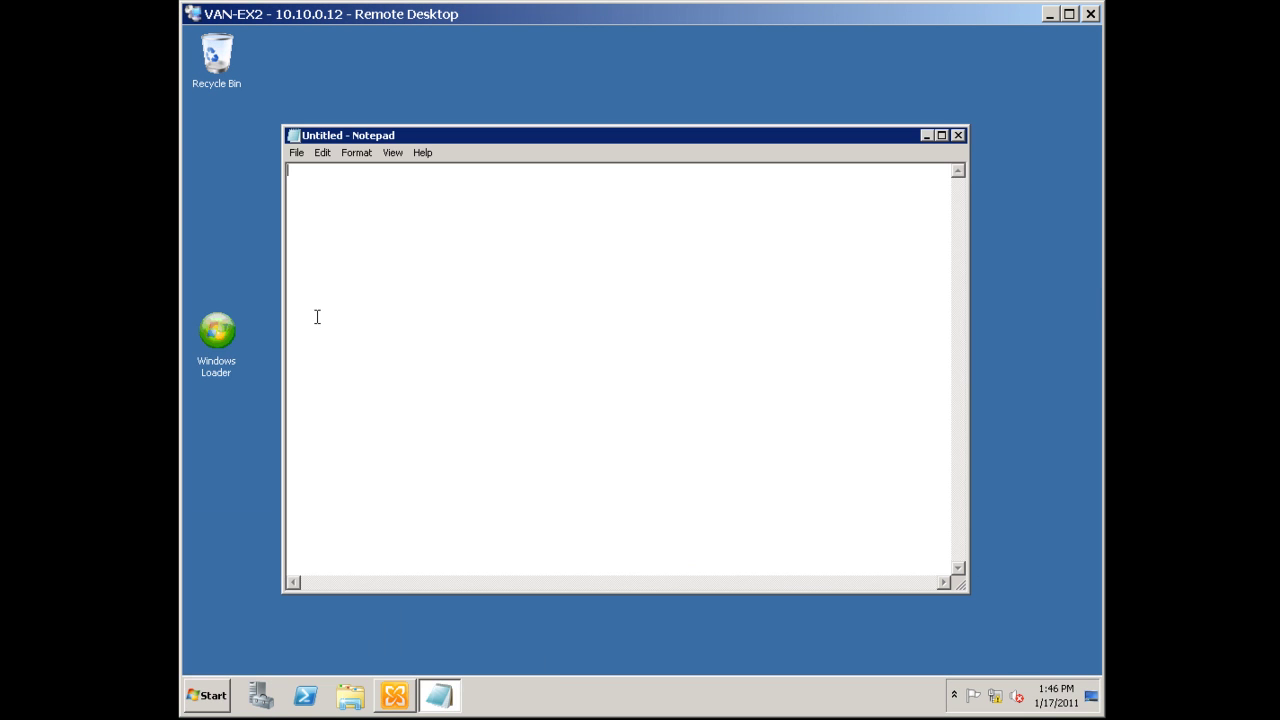
type("Step 2")
key("Return")
type("Creating the Database Availability Group")
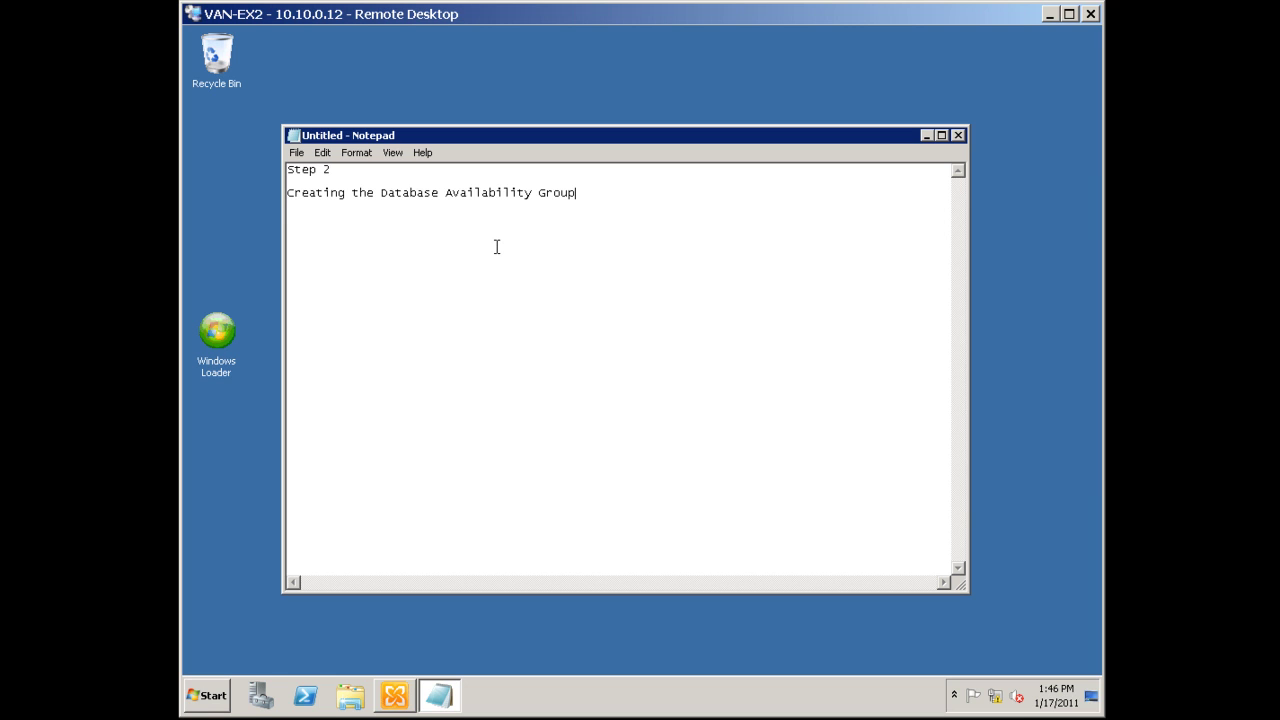
left_click(926, 135)
Step: Switch to Exchange Management Console and show the database availability groups under the organization's Mailbox configuration
left_click(394, 695)
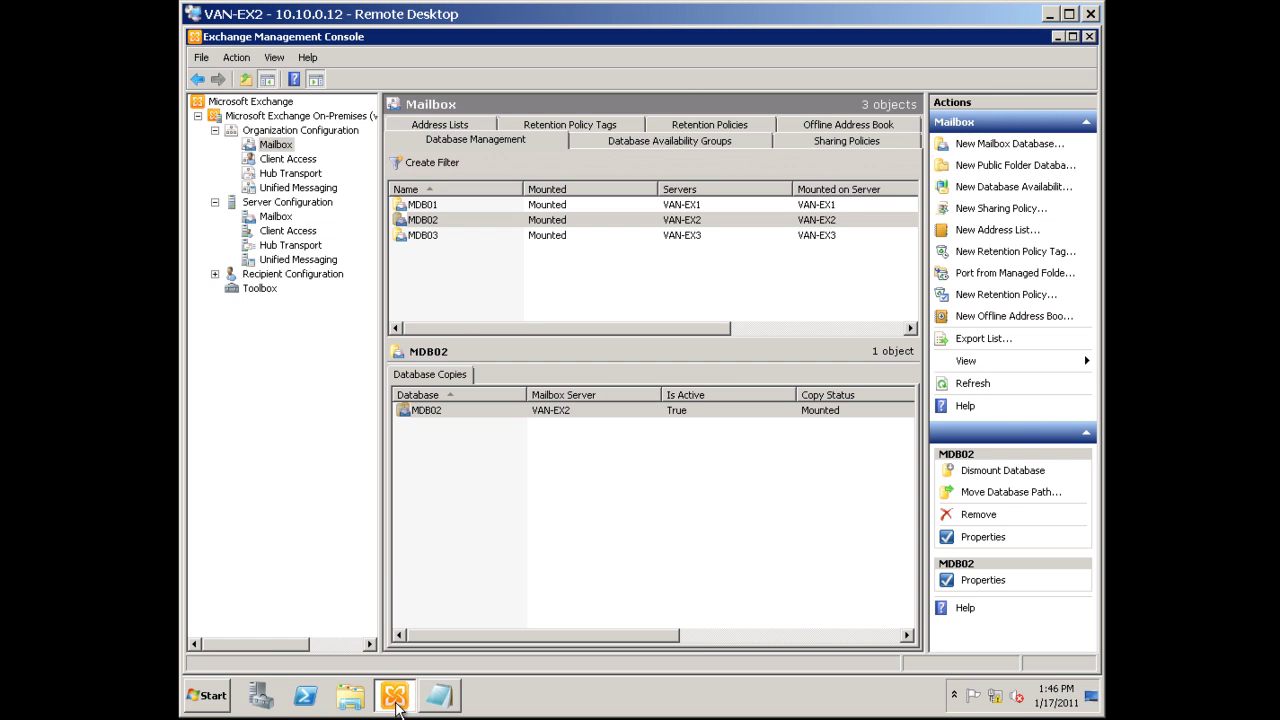
left_click(278, 144)
left_click(286, 131)
left_click(276, 144)
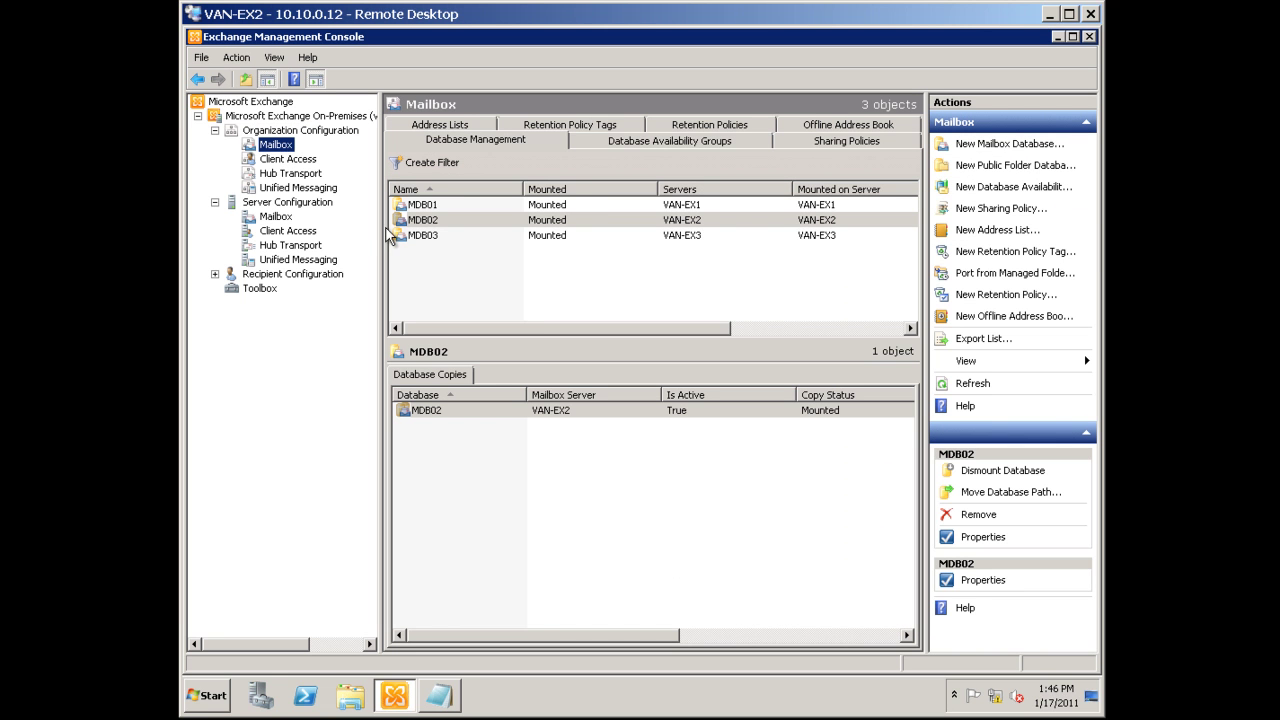
left_click(612, 148)
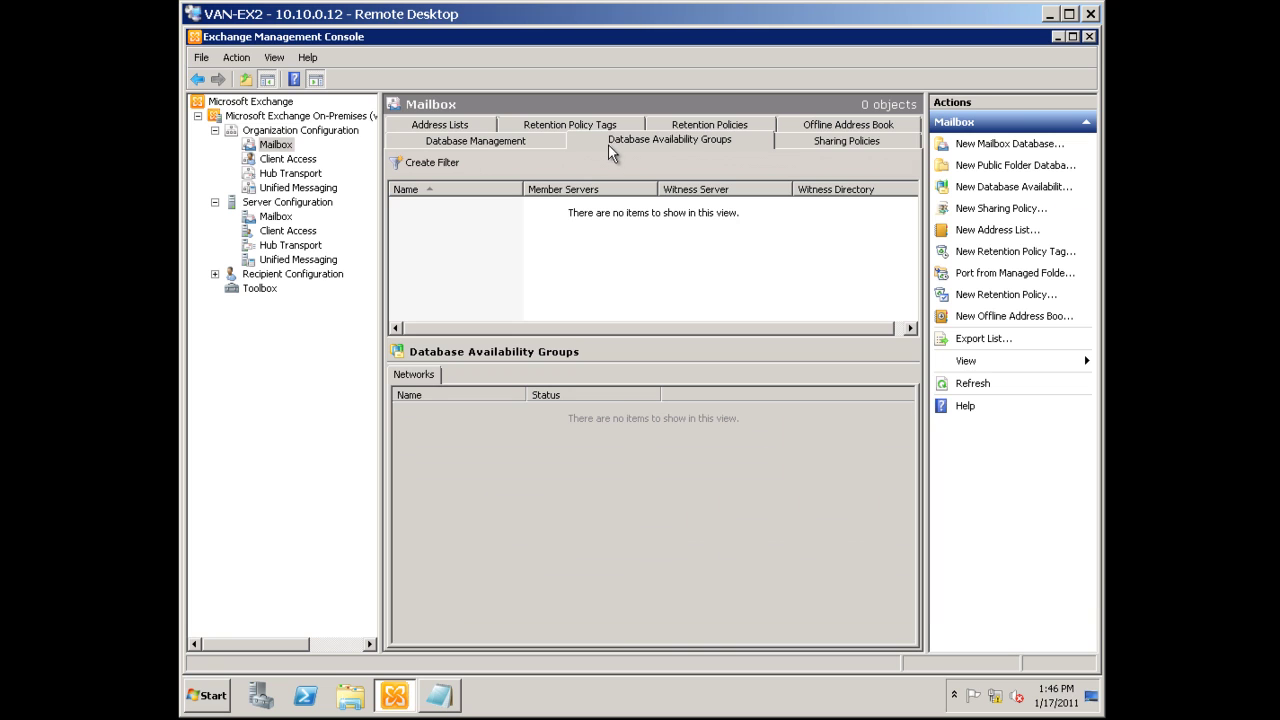
Step: Start a new database availability group named DAG01 with van-dc1.adatum.com as its witness server
right_click(548, 262)
left_click(576, 262)
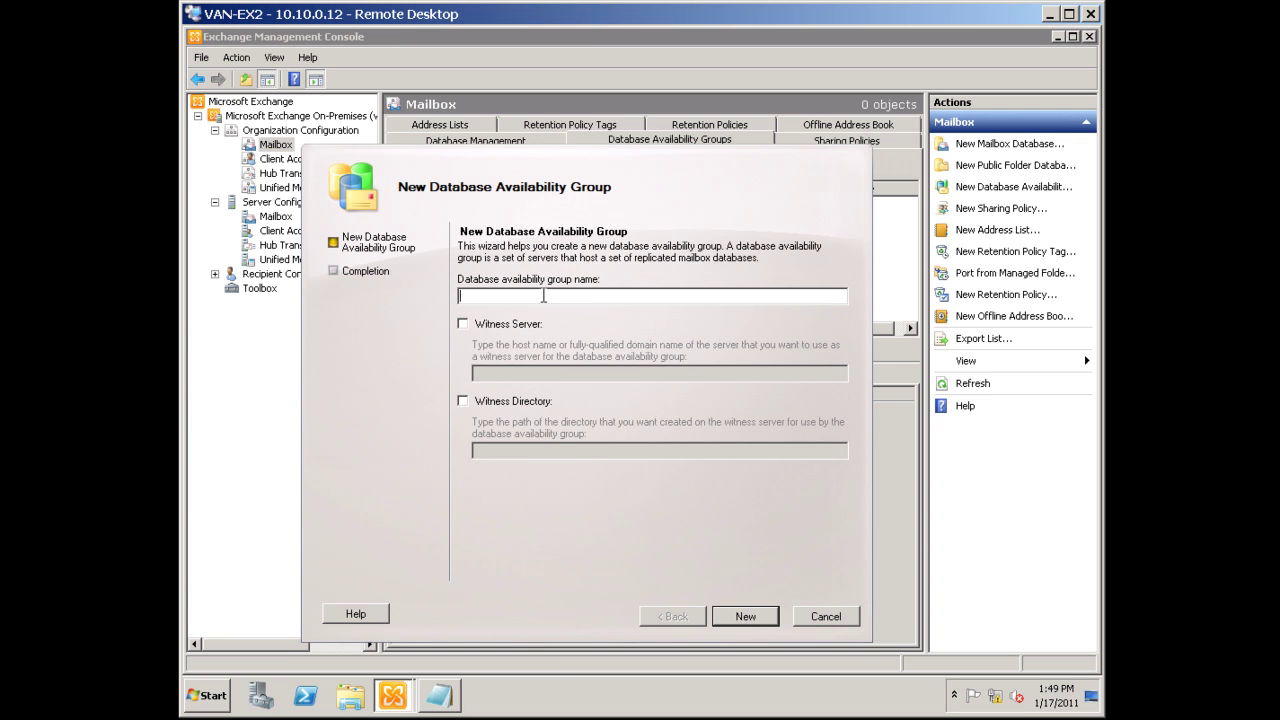
type("DAG01")
left_click(486, 327)
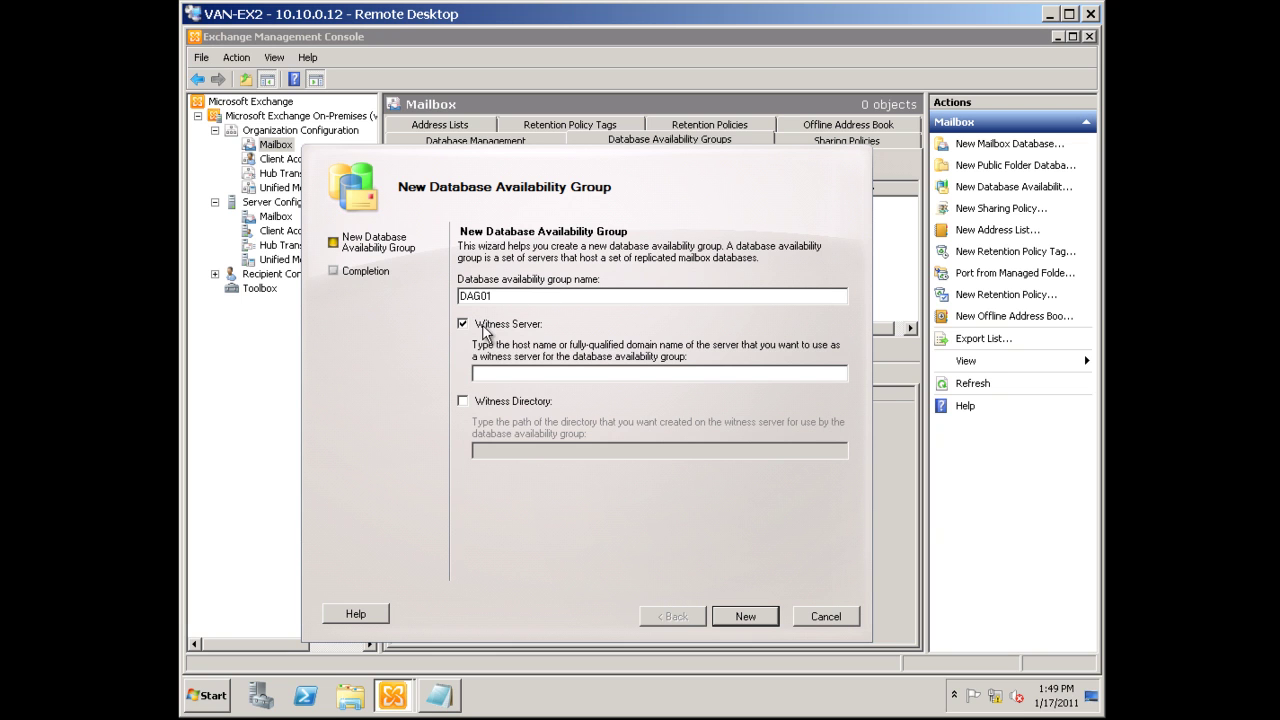
left_click(520, 374)
type("van")
type("-dc1.adatum.com")
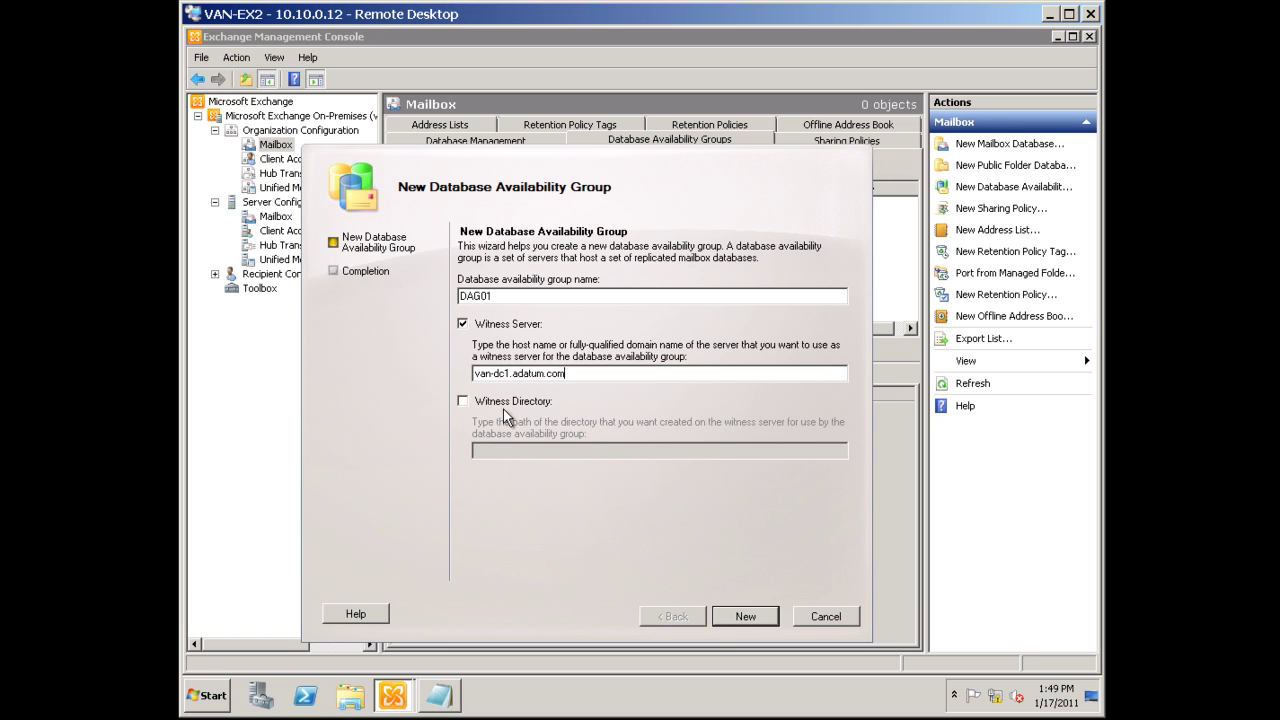
Step: Specify c:\dag01-dir as the witness directory, create the database availability group and finish the wizard
left_click(512, 402)
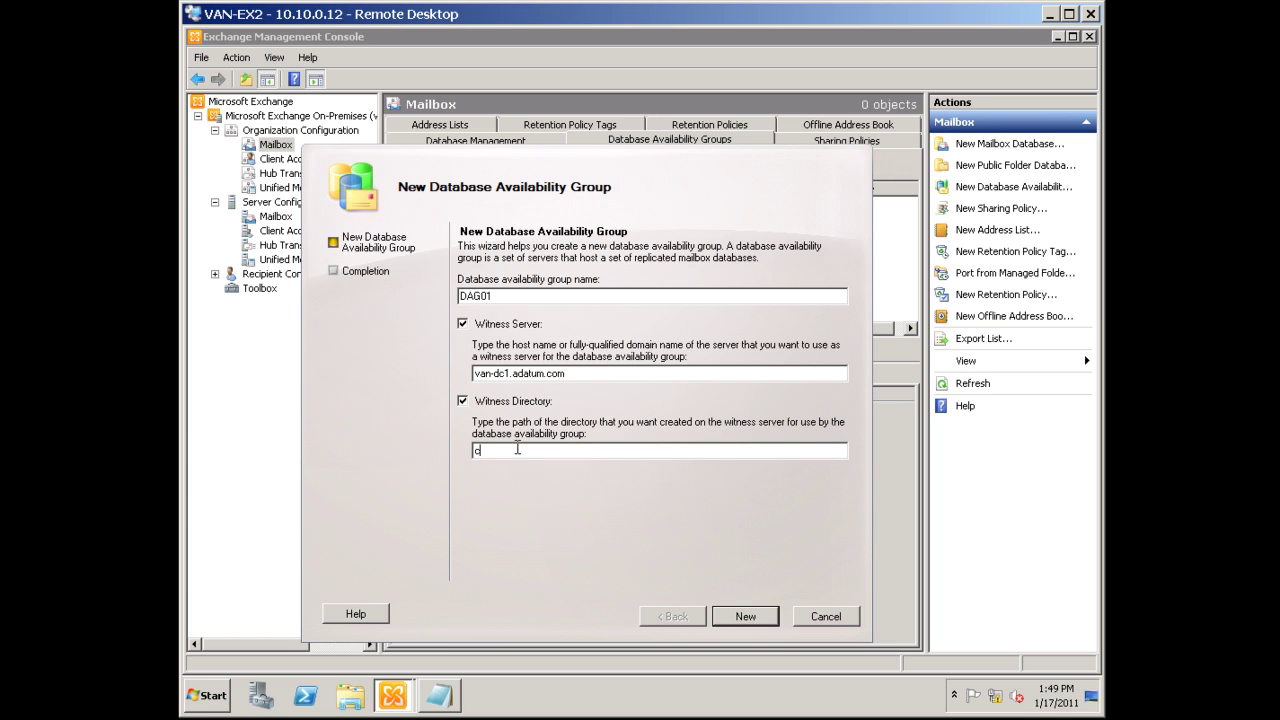
left_click(517, 449)
type("c:\\dag01")
left_click(744, 615)
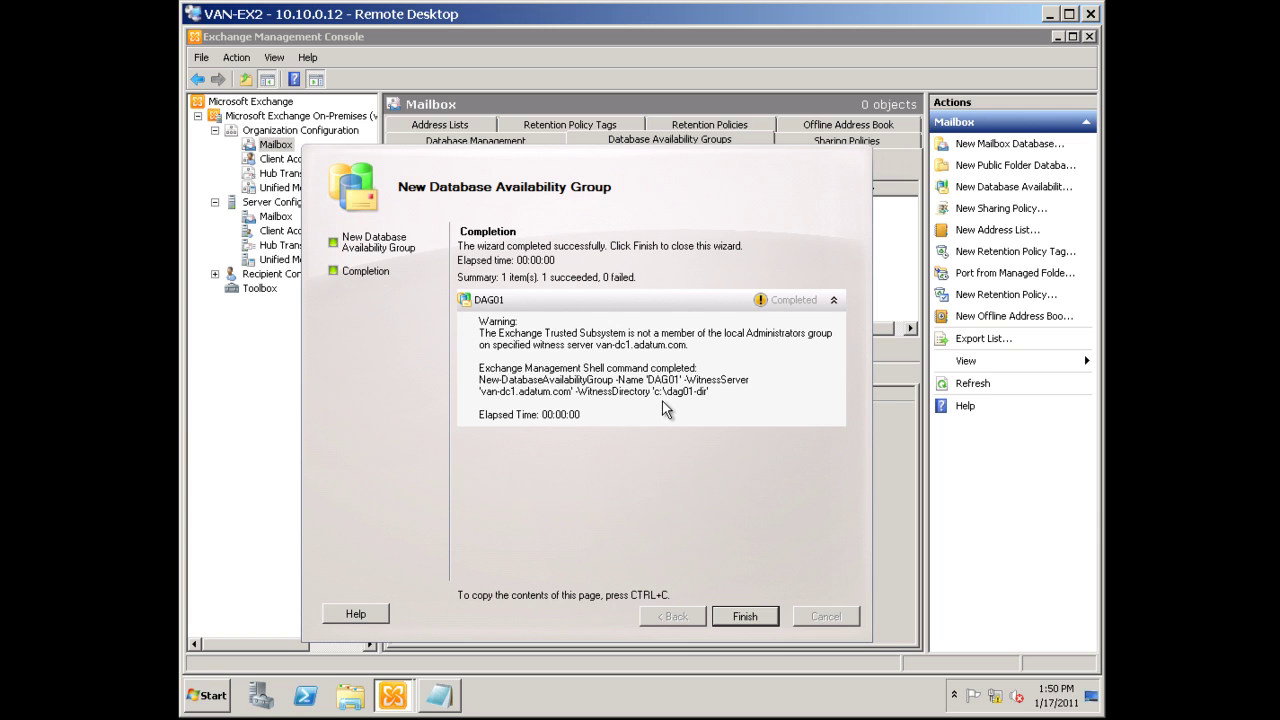
left_click(745, 617)
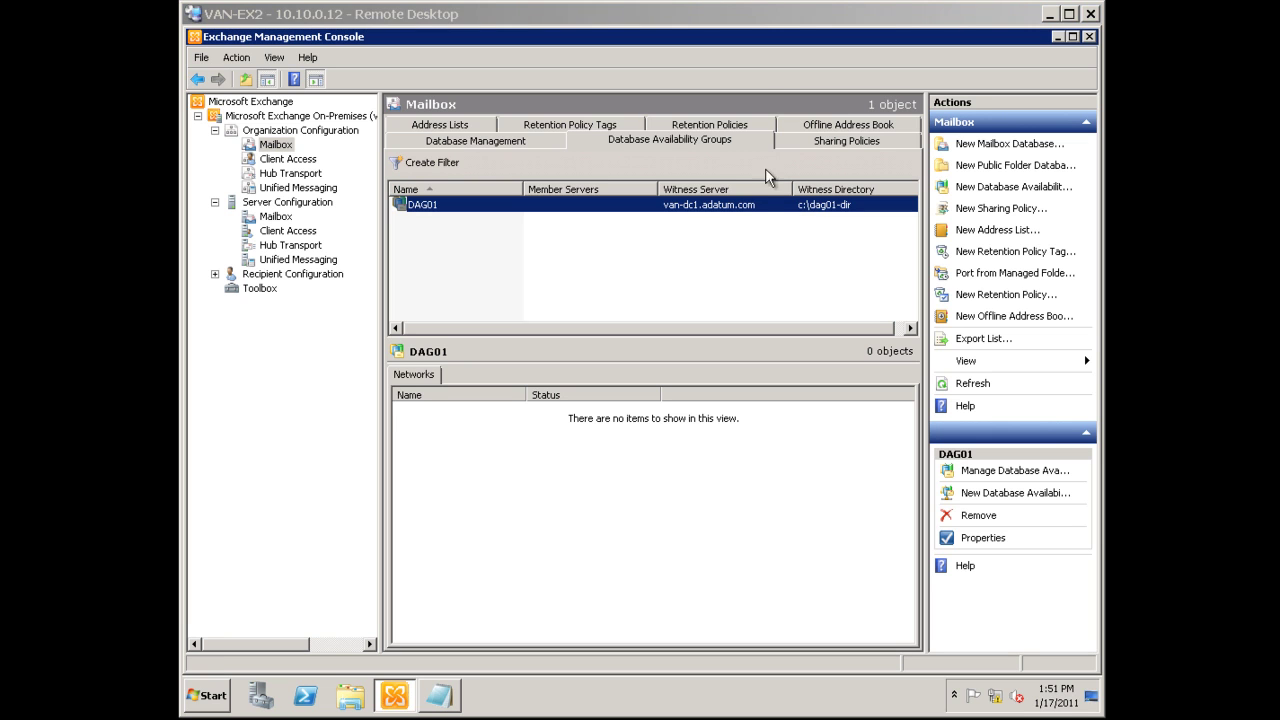
Step: Examine DAG01's general properties, including its witness server and witness directory, without changing them
right_click(744, 207)
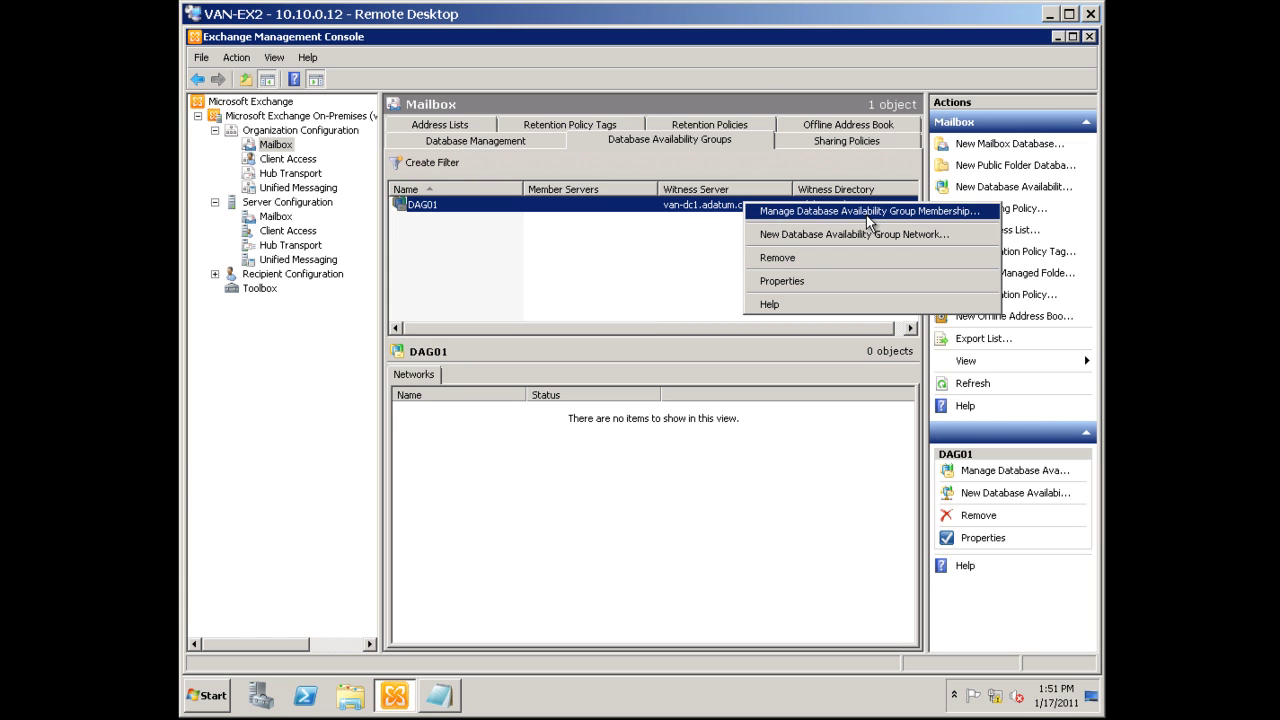
left_click(870, 281)
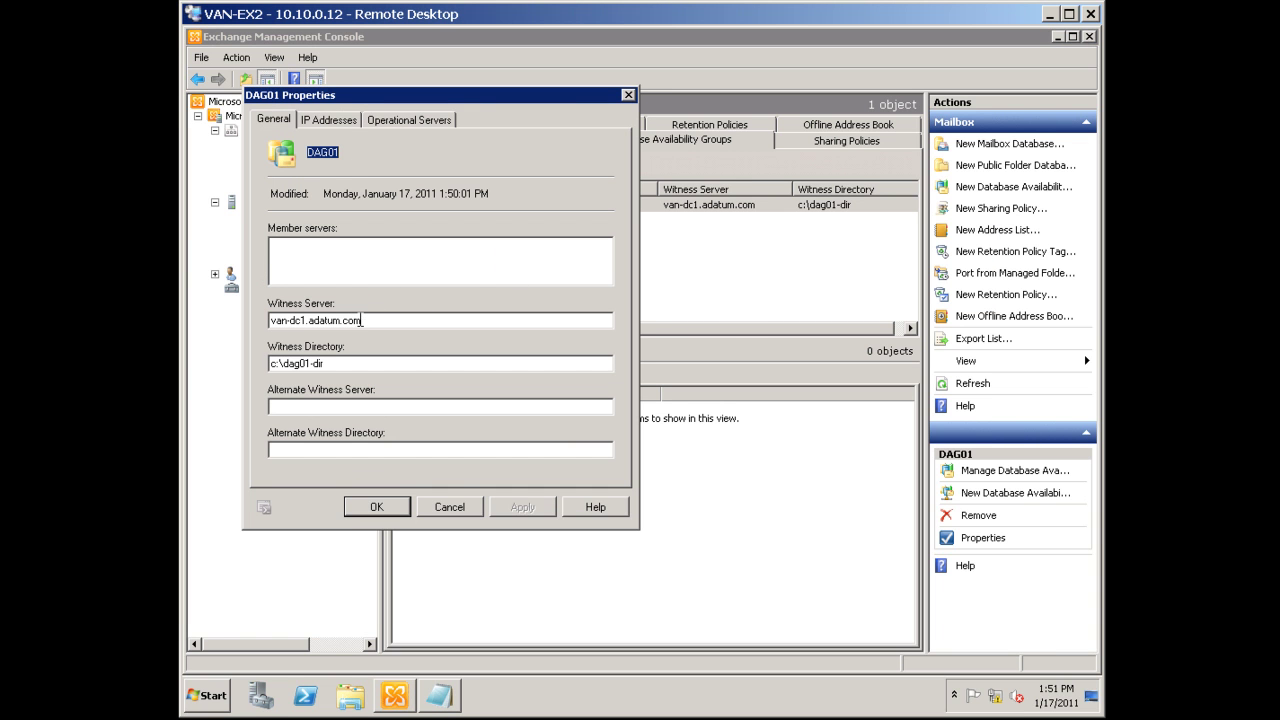
left_click(456, 502)
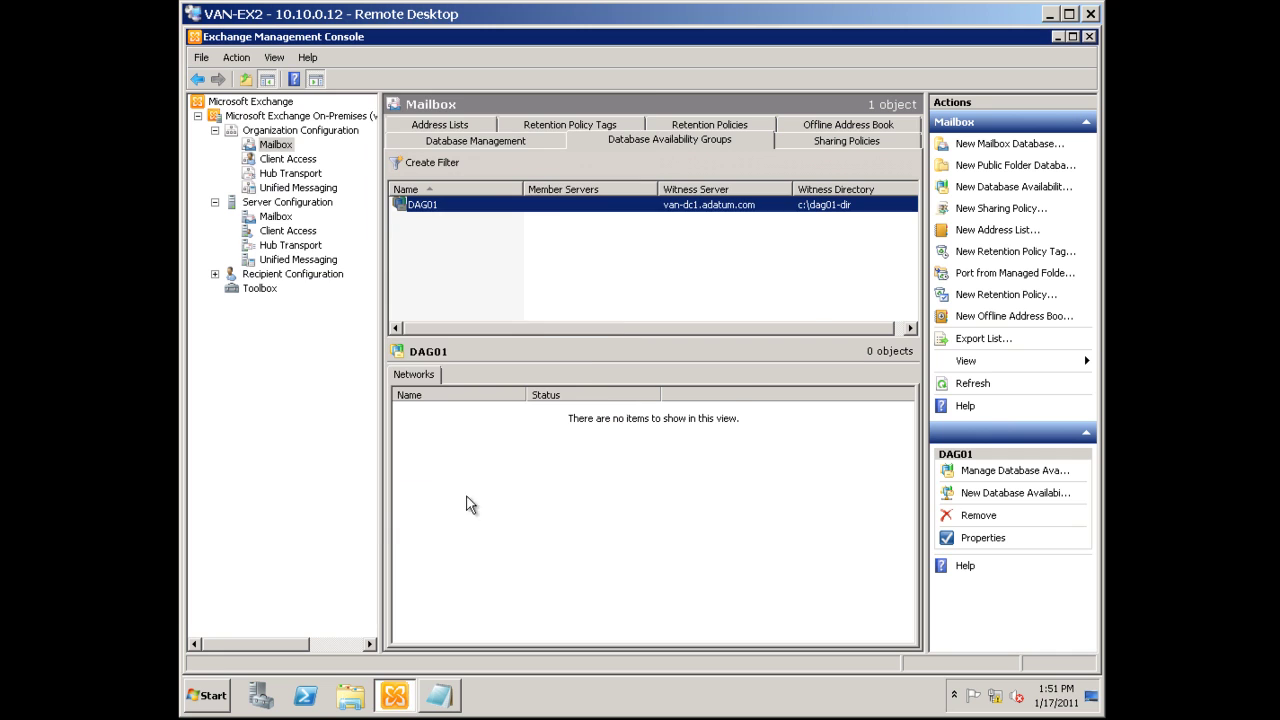
Step: Open the membership management of DAG01 and add the mailbox server VAN-EX2 to the list
right_click(542, 202)
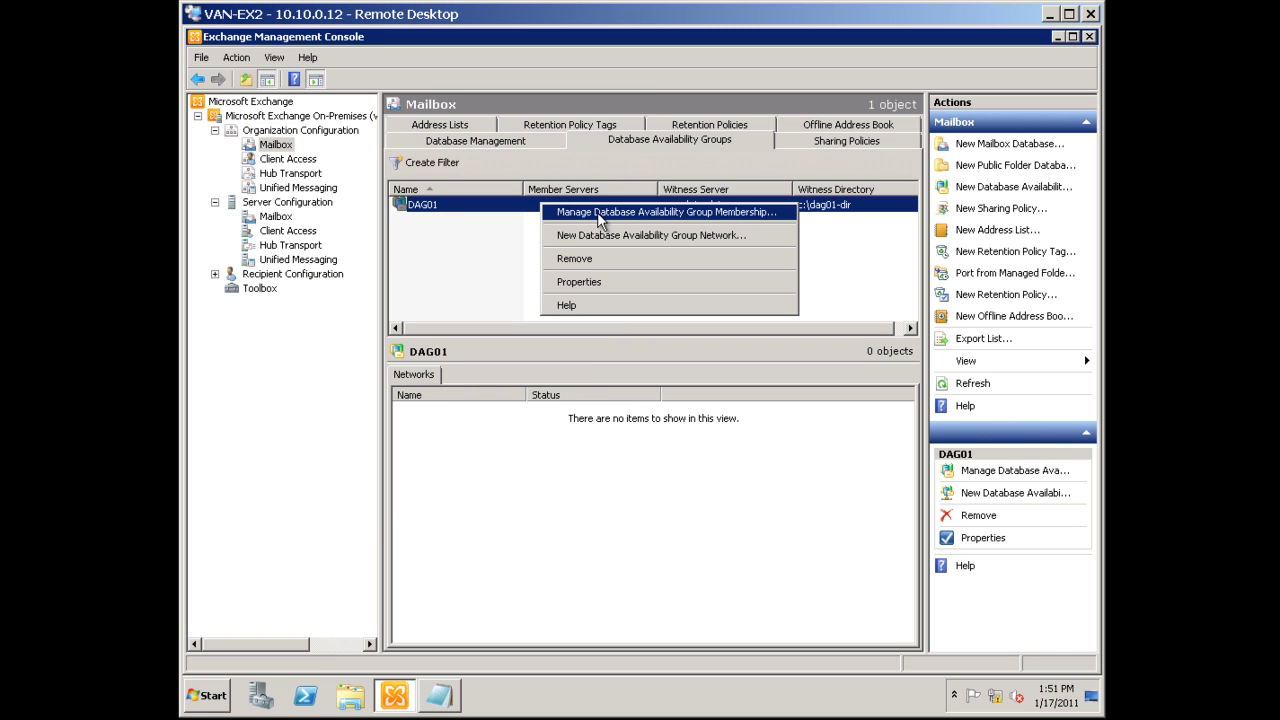
left_click(597, 212)
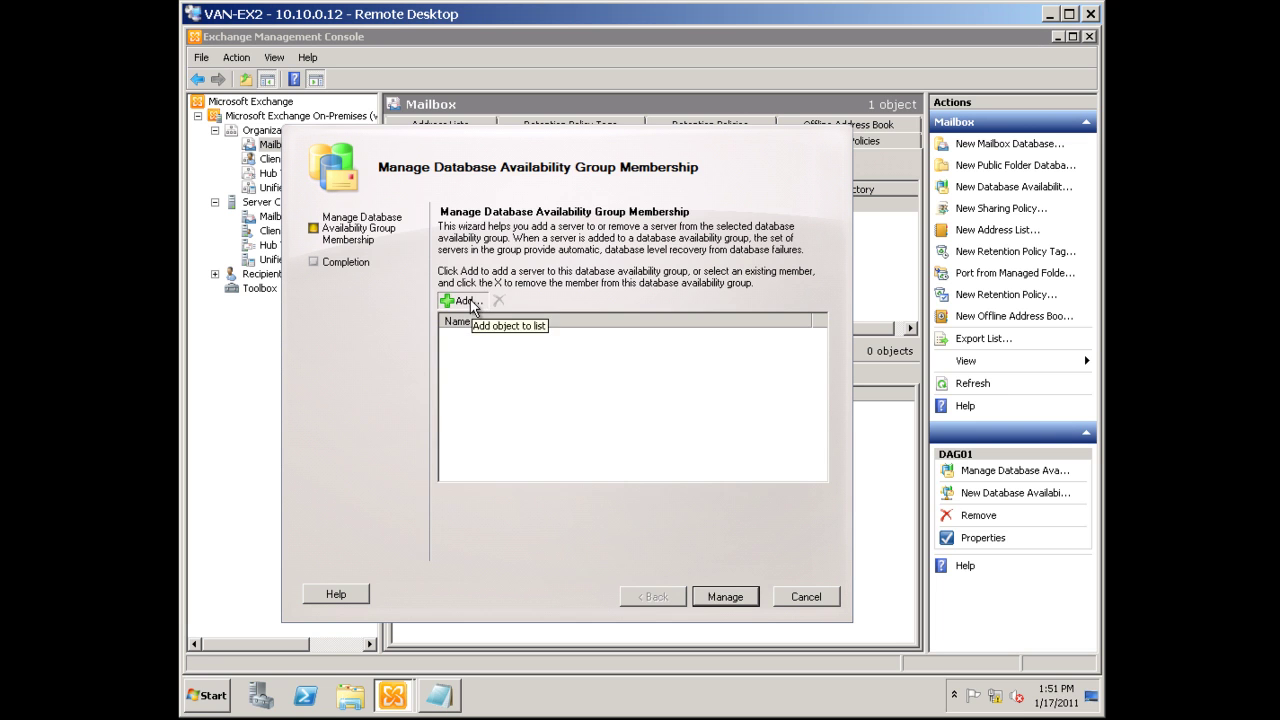
left_click(465, 301)
left_click(406, 275)
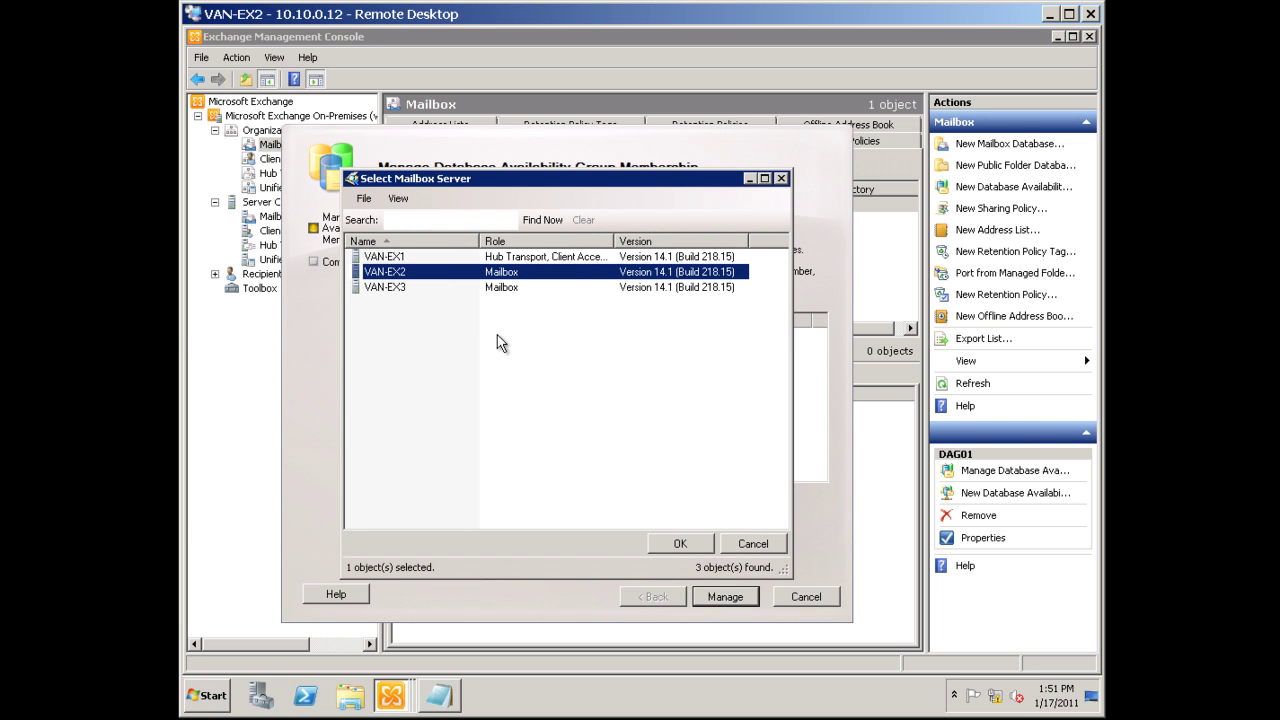
left_click(666, 543)
Step: Add the mailbox server VAN-EX3 to DAG01's member list and apply the membership change
left_click(466, 302)
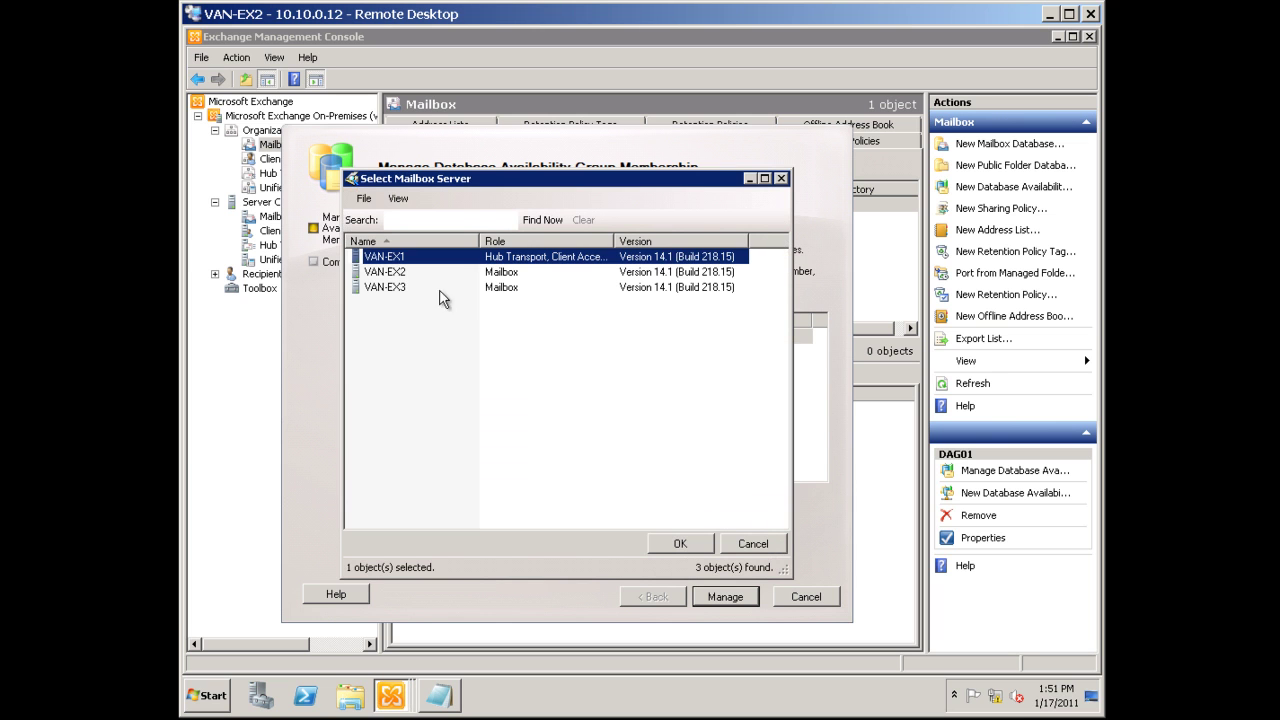
left_click(394, 289)
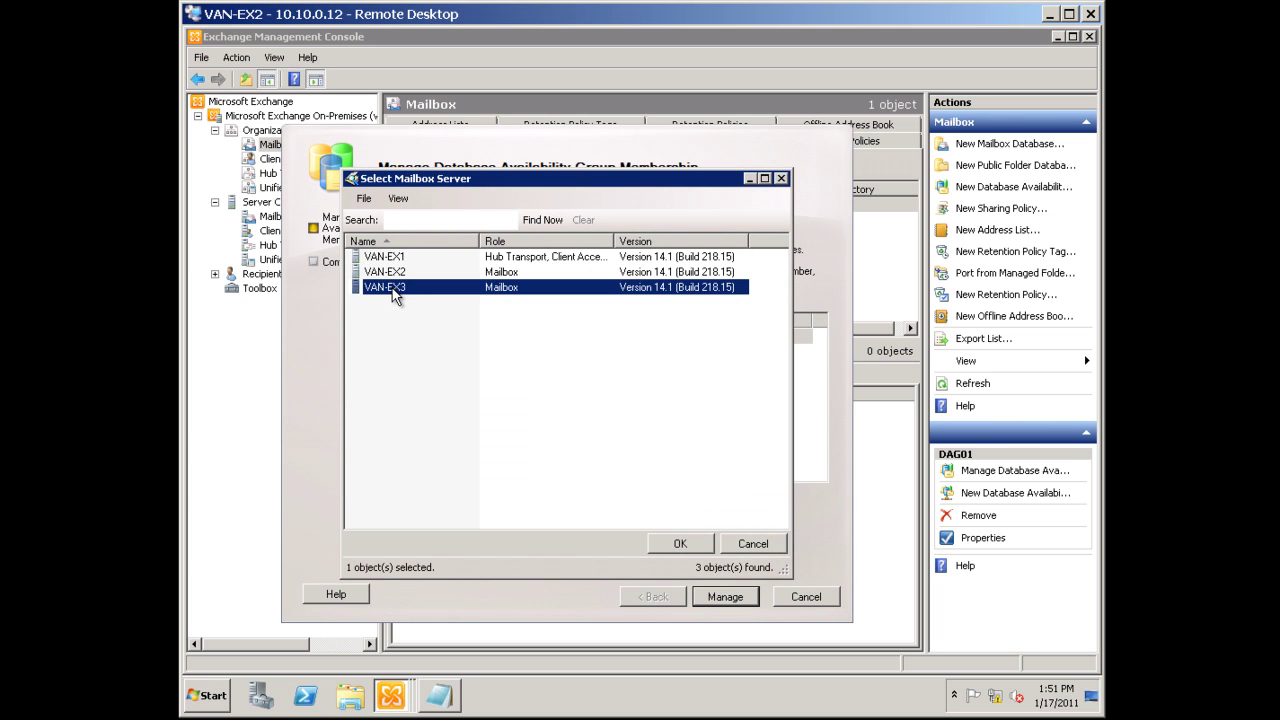
left_click(680, 543)
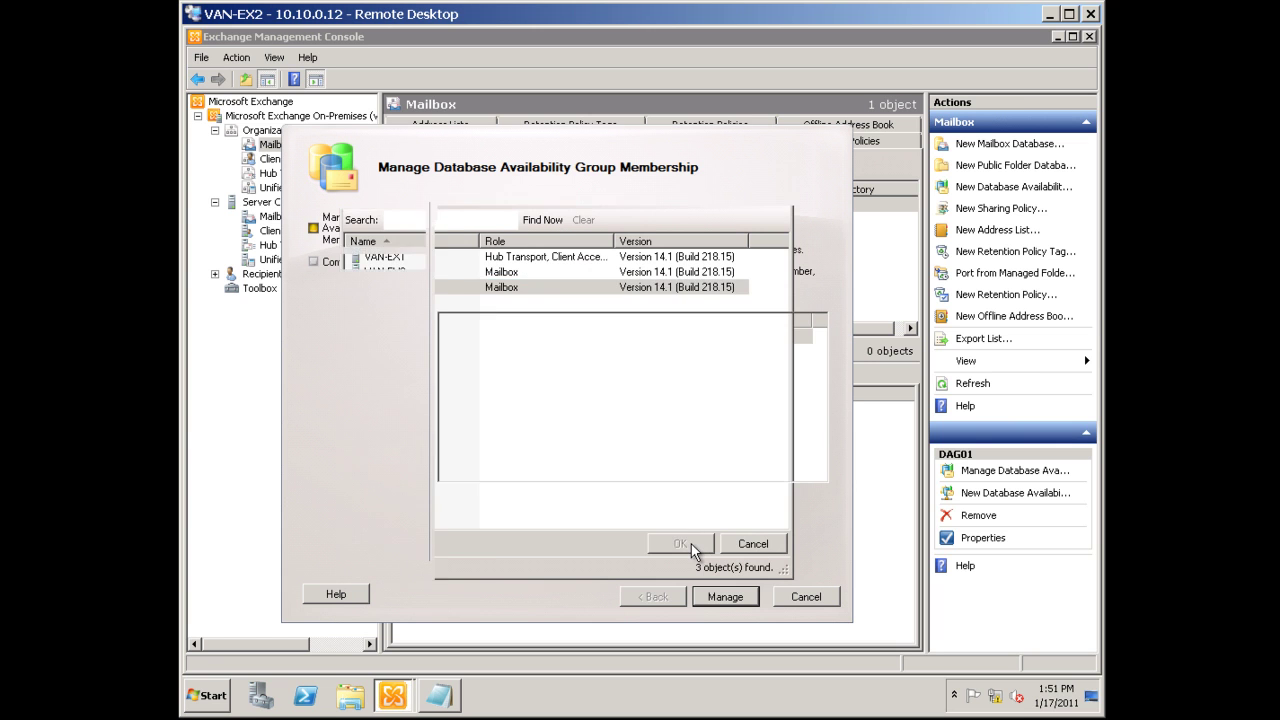
left_click(715, 598)
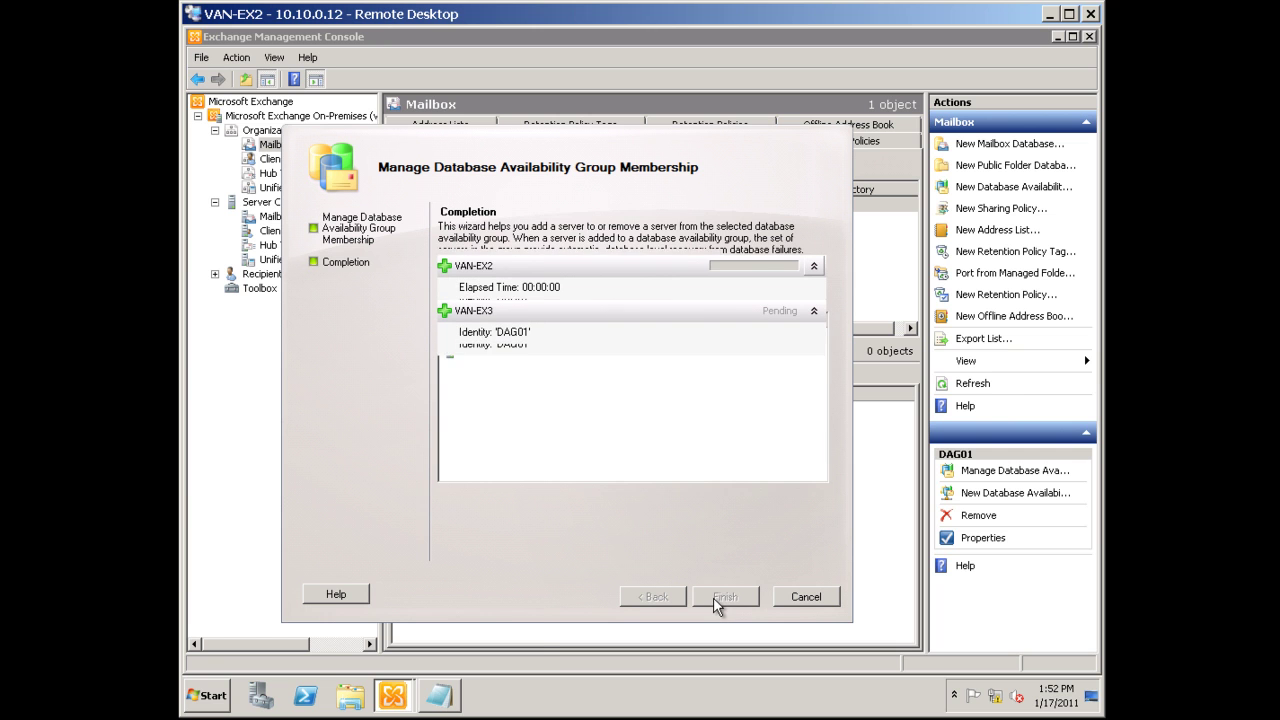
Step: Paste the note about installing the failover clustering component into a new Notepad document and turn on word wrap
left_click(211, 687)
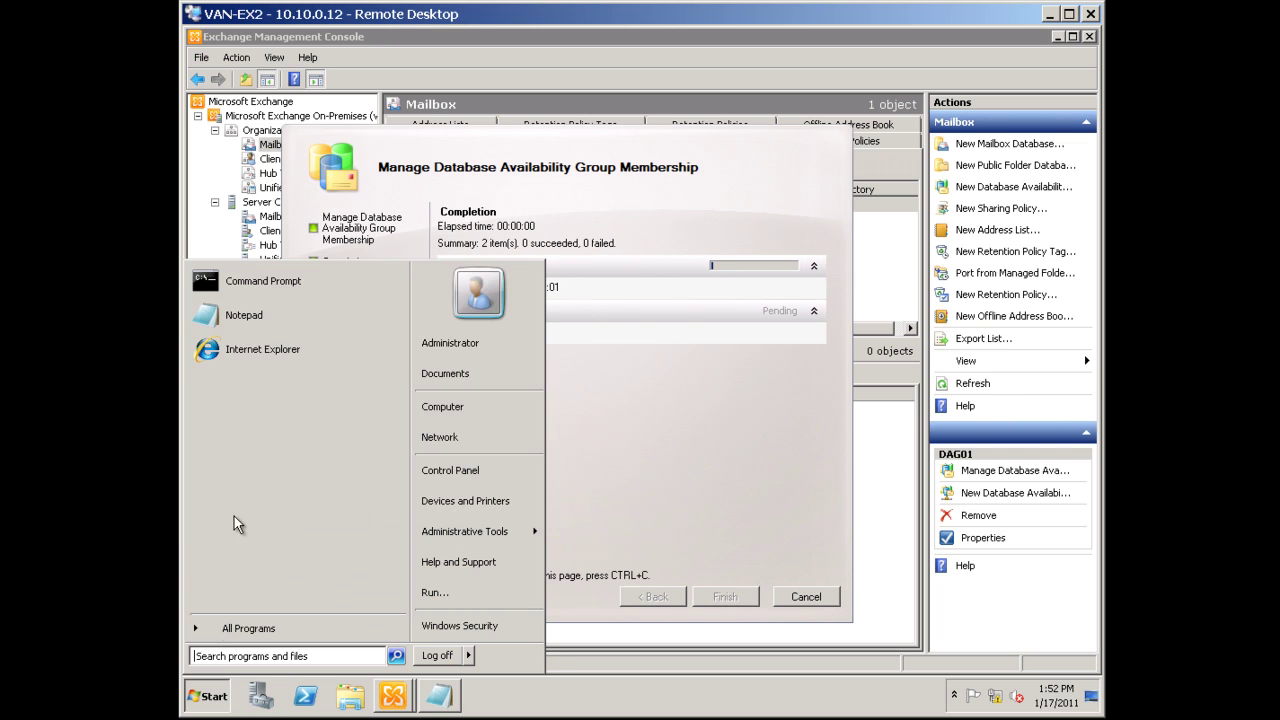
left_click(250, 320)
right_click(344, 301)
left_click(370, 364)
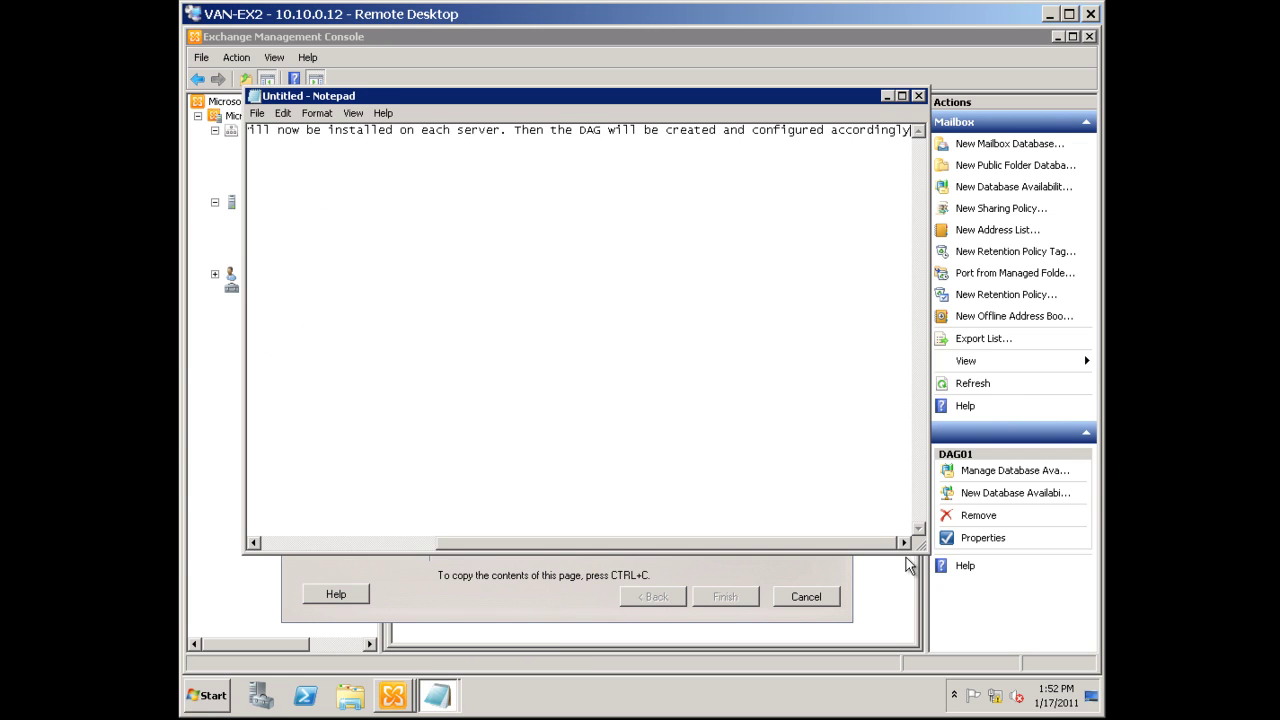
left_click(317, 113)
left_click(332, 131)
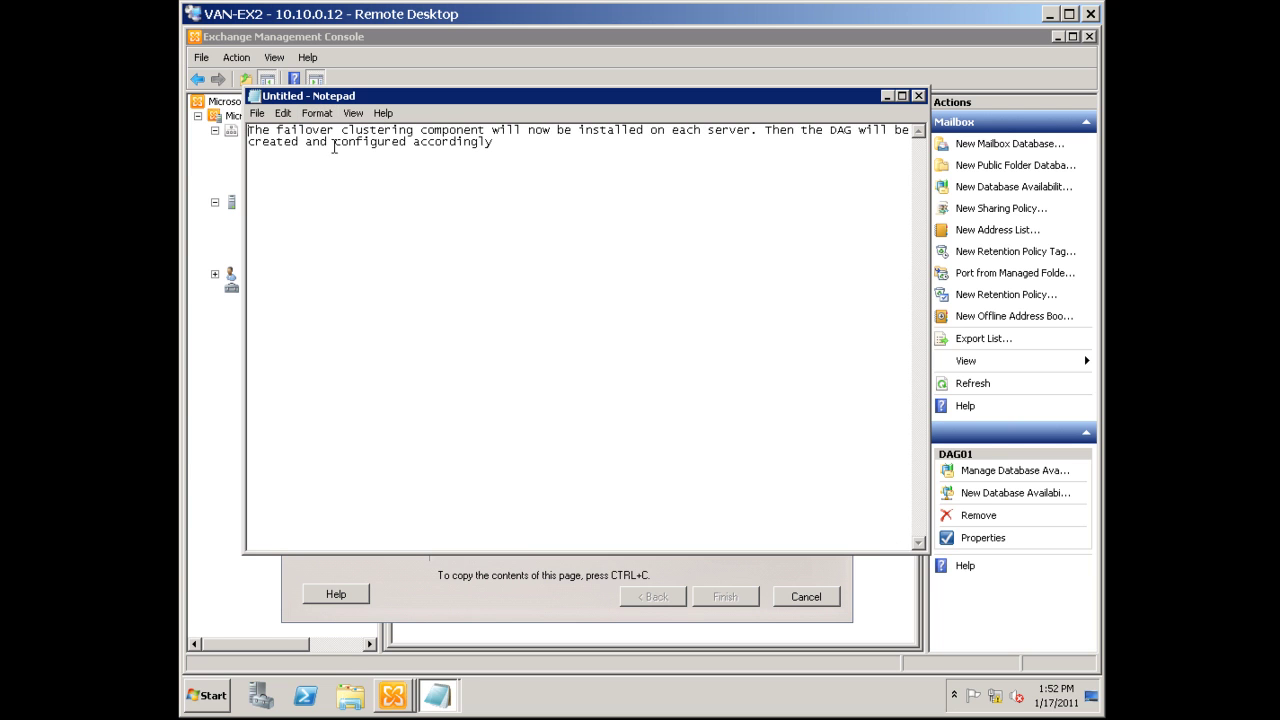
Step: Shrink the failover clustering note and move it clear of the wizard's progress, then close it without saving
left_click_drag(927, 562, 848, 228)
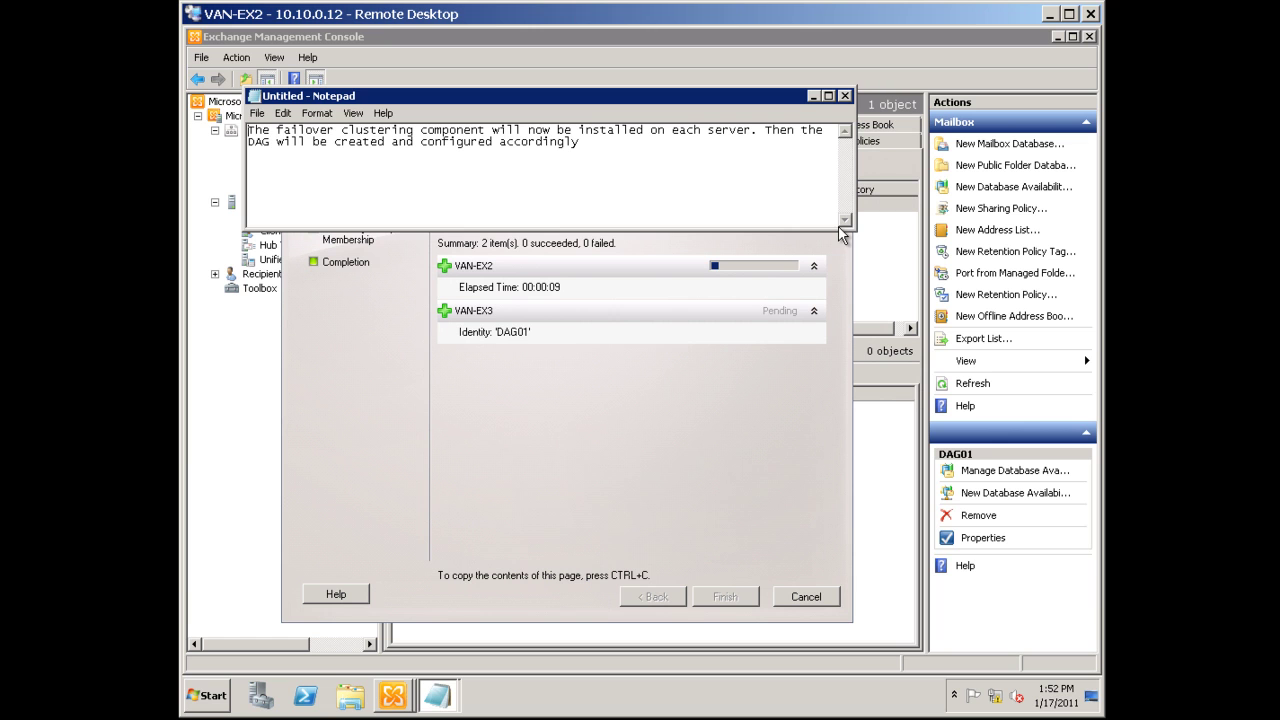
left_click_drag(677, 97, 699, 58)
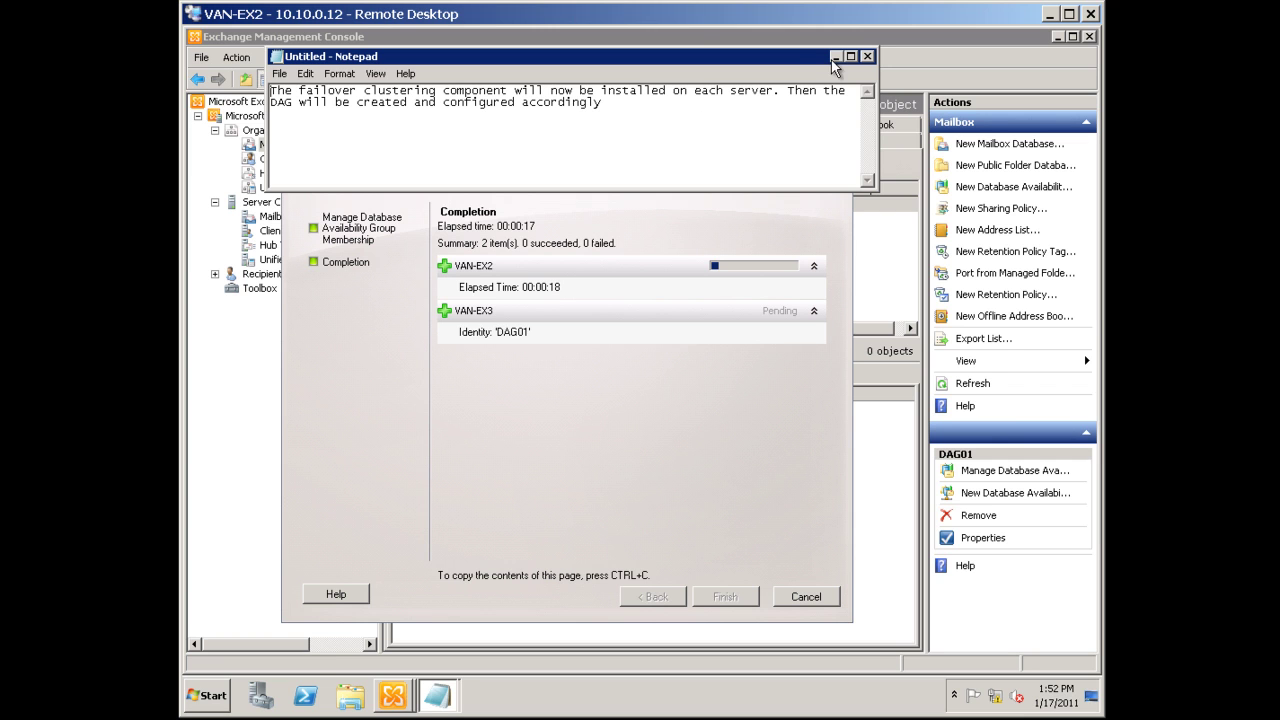
left_click(867, 56)
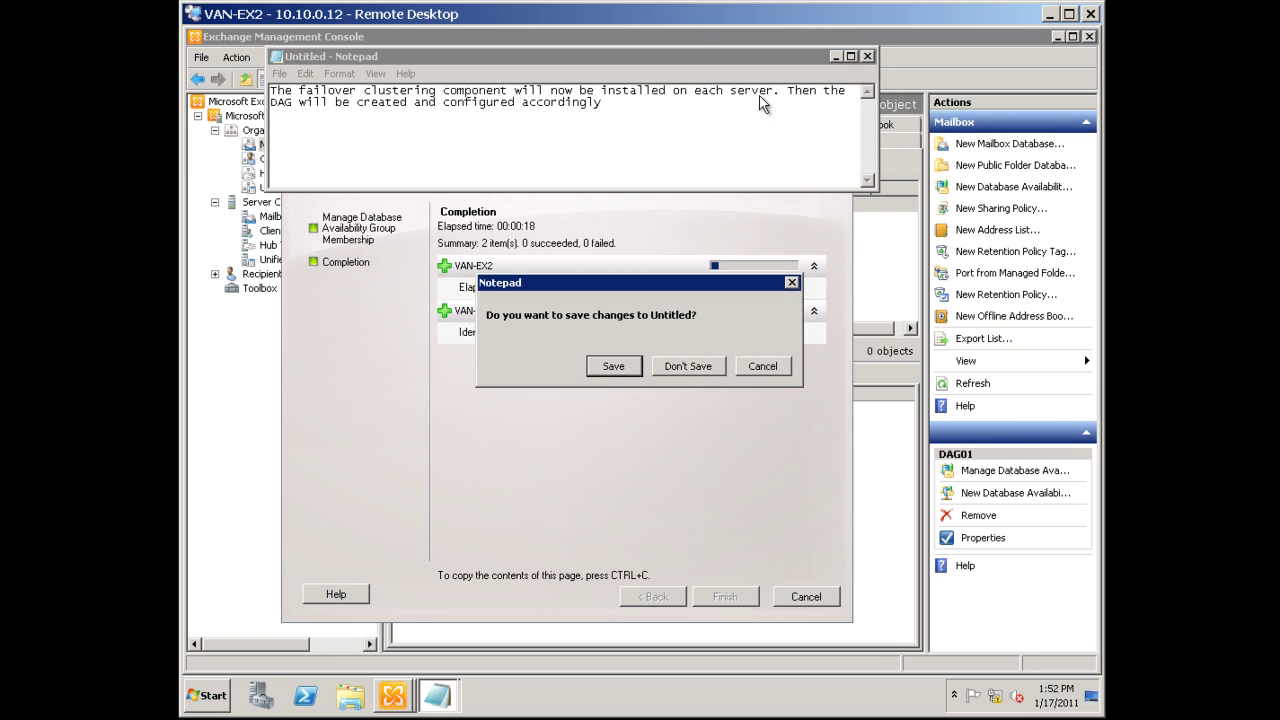
left_click(684, 368)
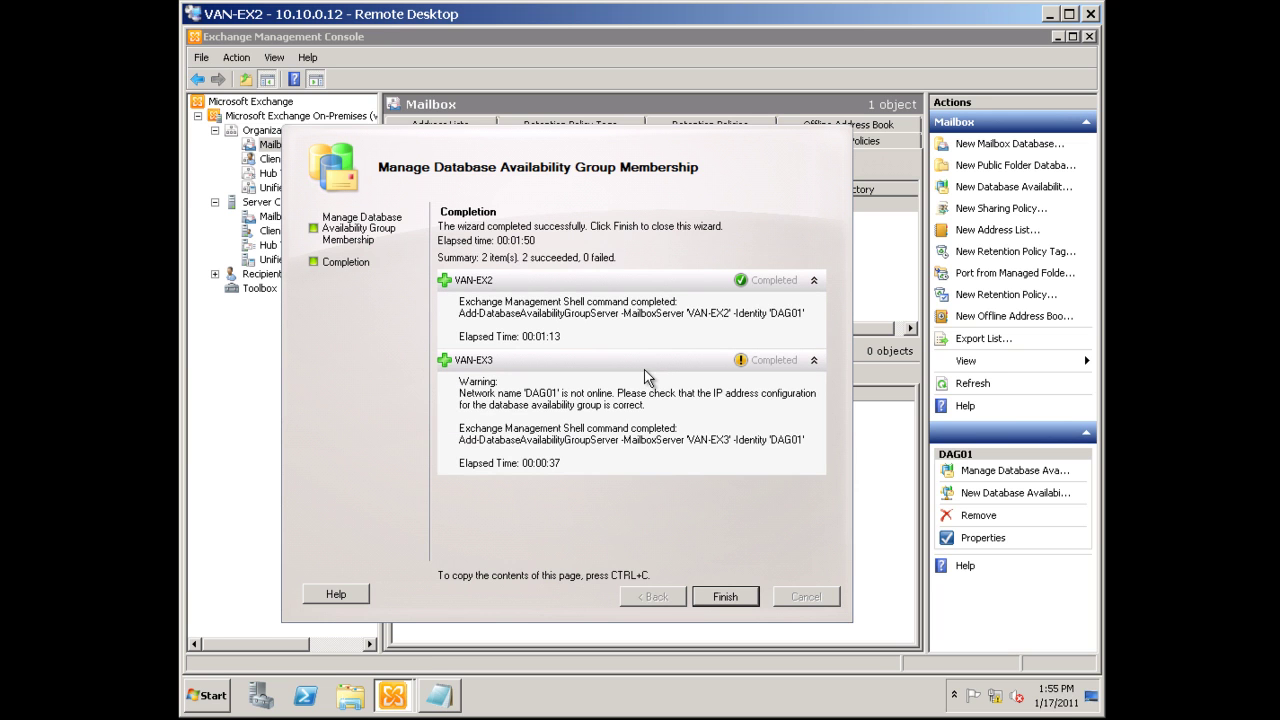
Step: Replace the text of the already open Notepad note with the DHCP warning explanation and turn on word wrap
left_click(220, 700)
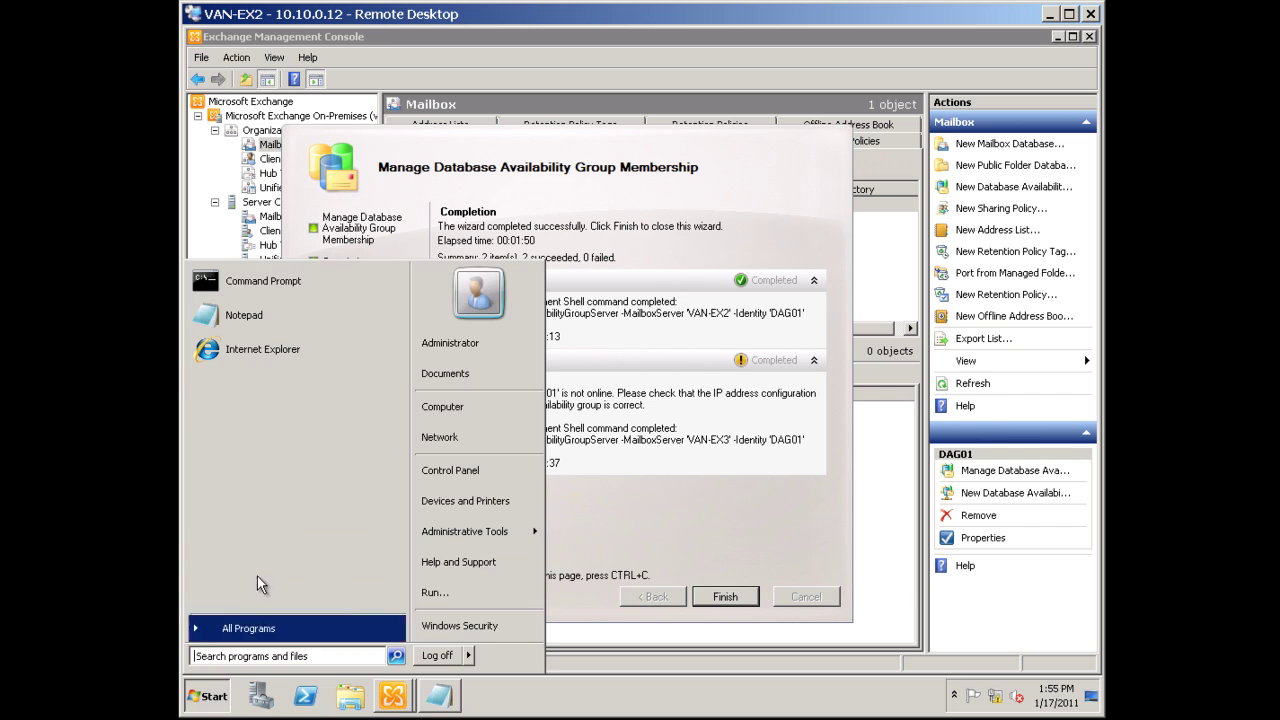
left_click(450, 698)
left_click_drag(434, 192, 288, 170)
right_click(295, 170)
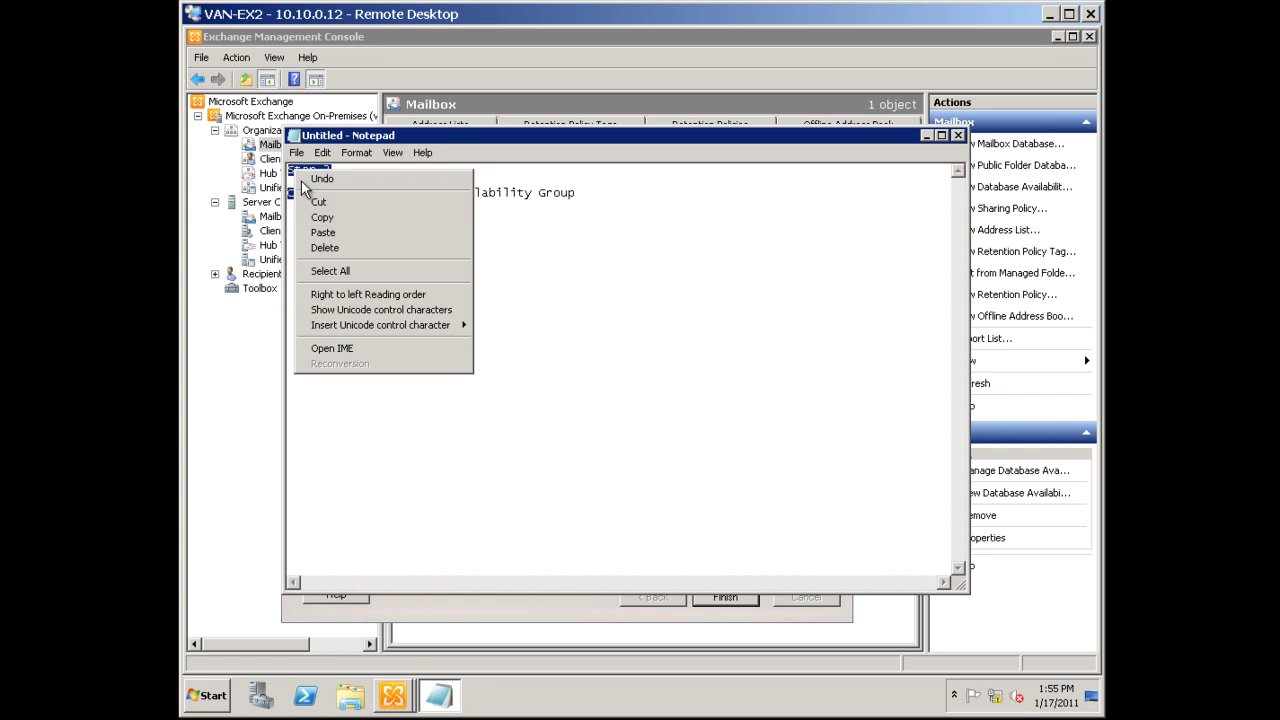
left_click(323, 233)
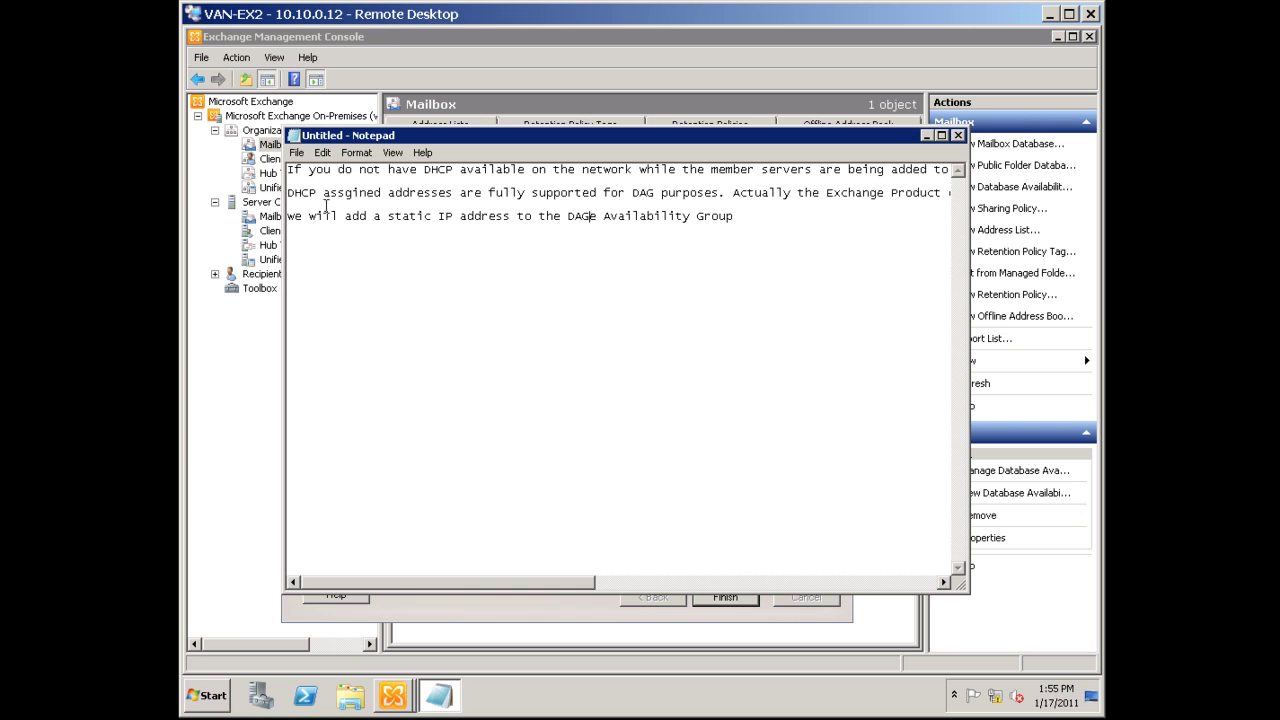
left_click(357, 152)
left_click(367, 171)
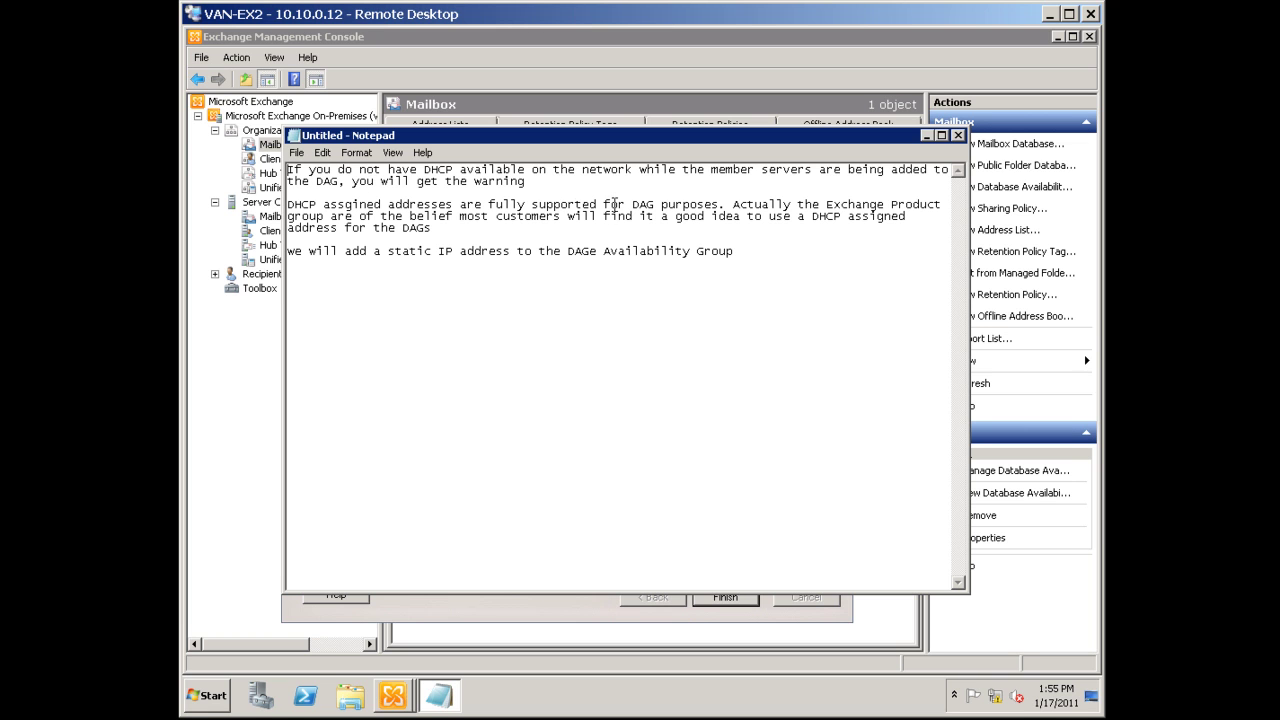
Step: Highlight the note's passages on the warning, DHCP address support and adding a static IP address to the DAG
left_click_drag(551, 183, 352, 185)
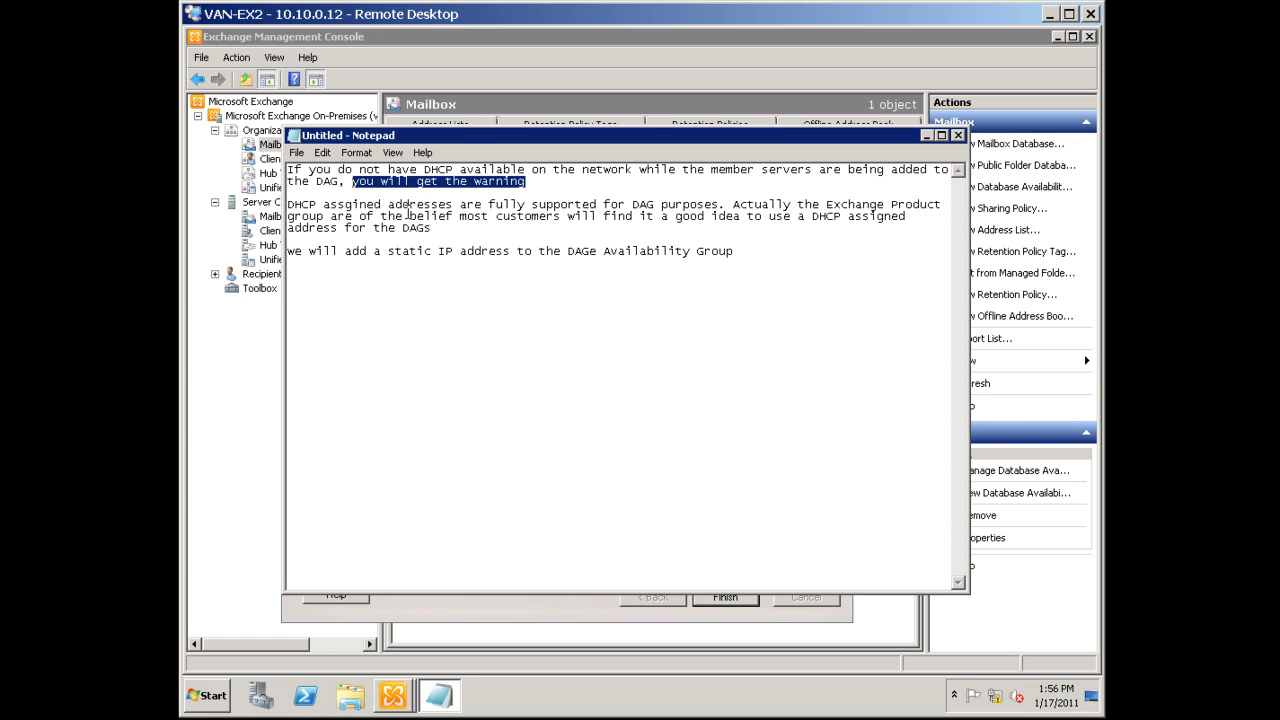
left_click_drag(316, 208, 607, 210)
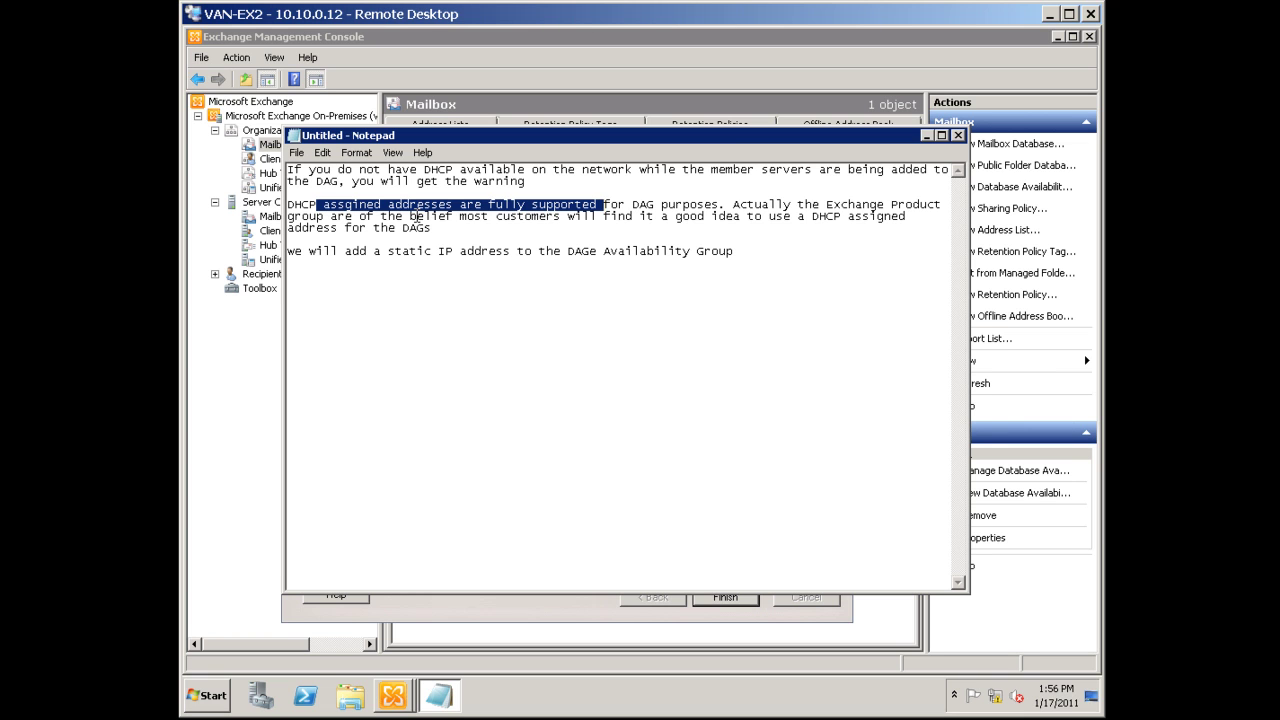
left_click_drag(747, 216, 906, 230)
left_click_drag(289, 251, 734, 251)
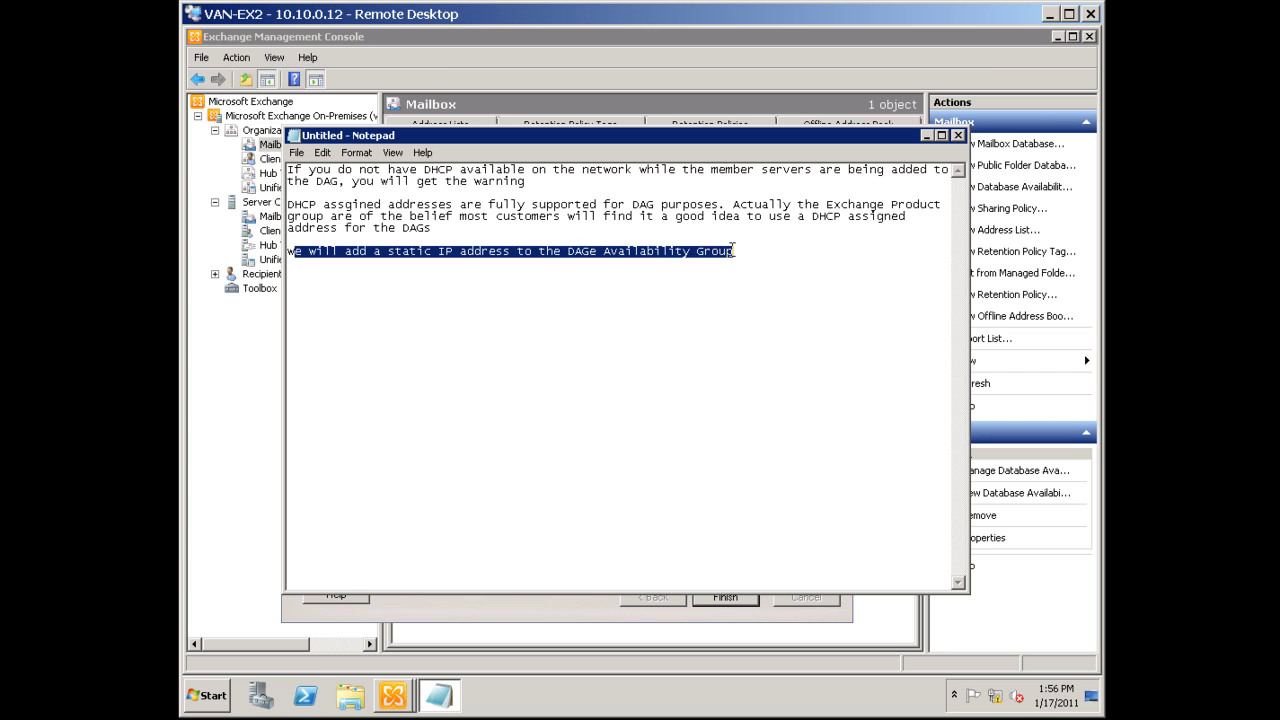
Step: Minimize the note, finish the membership wizard and expand the subnets and network interfaces of DAGNetwork01 under DAG01
left_click(927, 137)
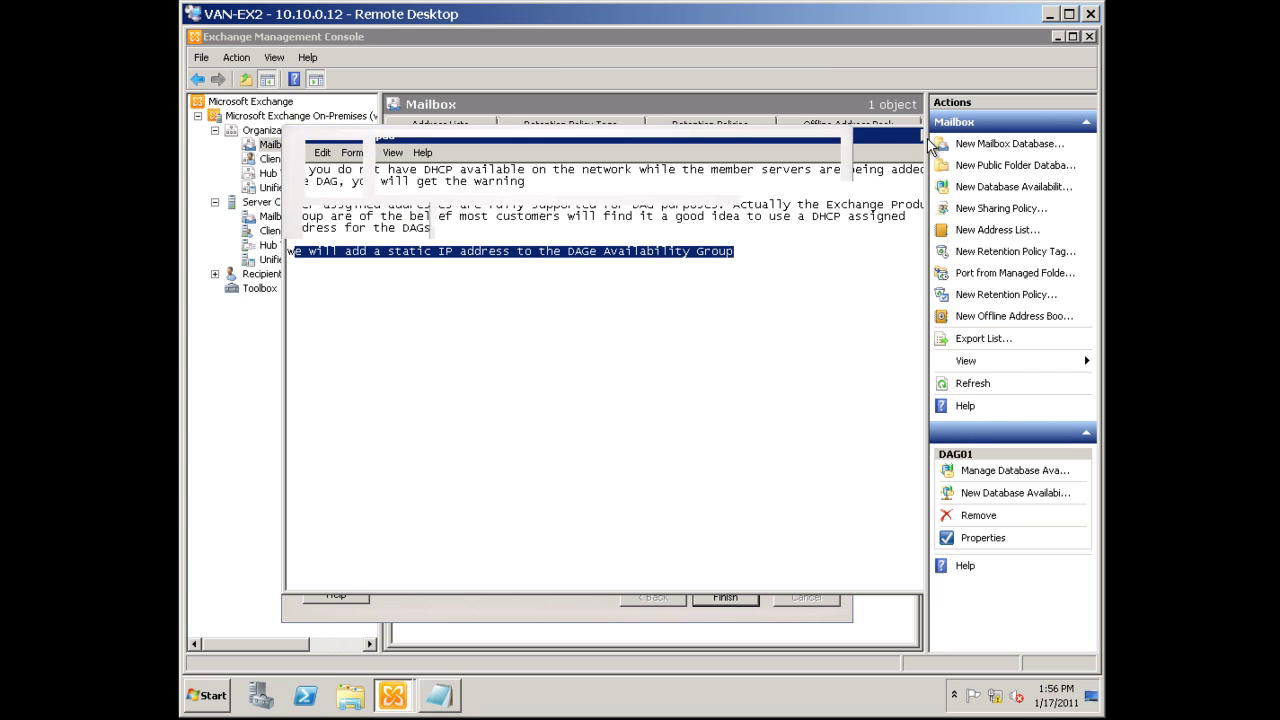
left_click(724, 597)
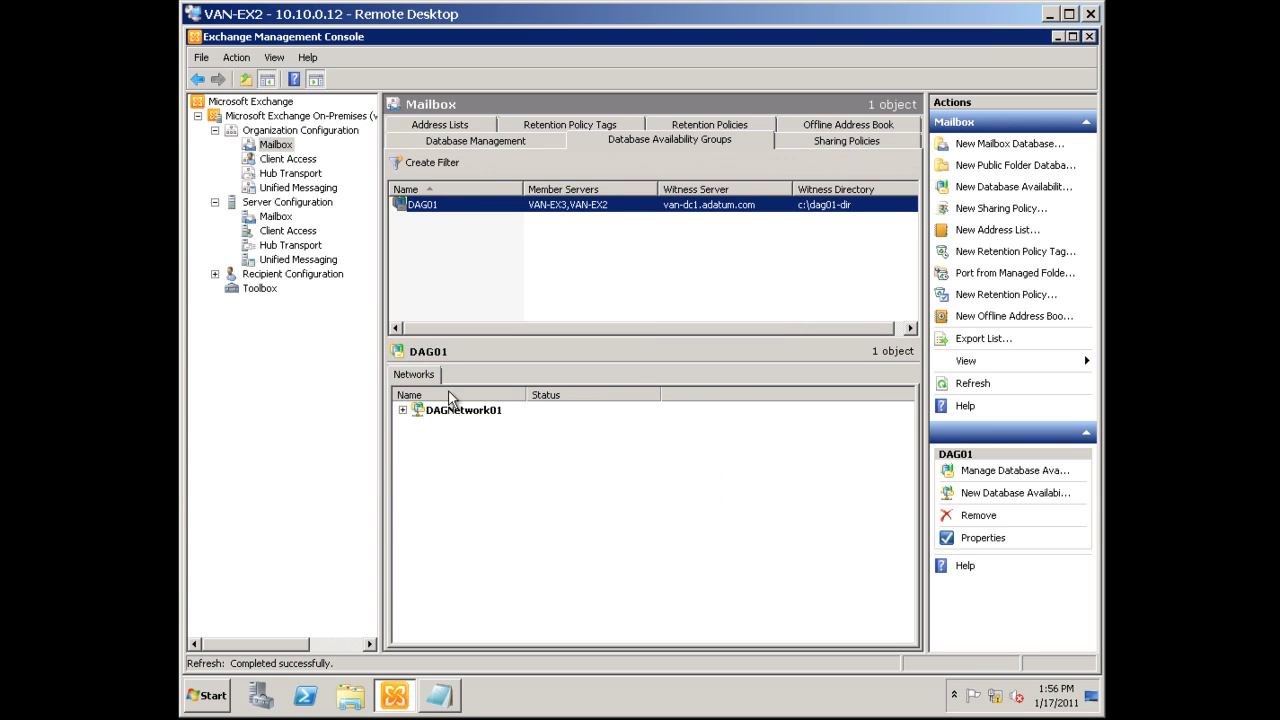
left_click(402, 410)
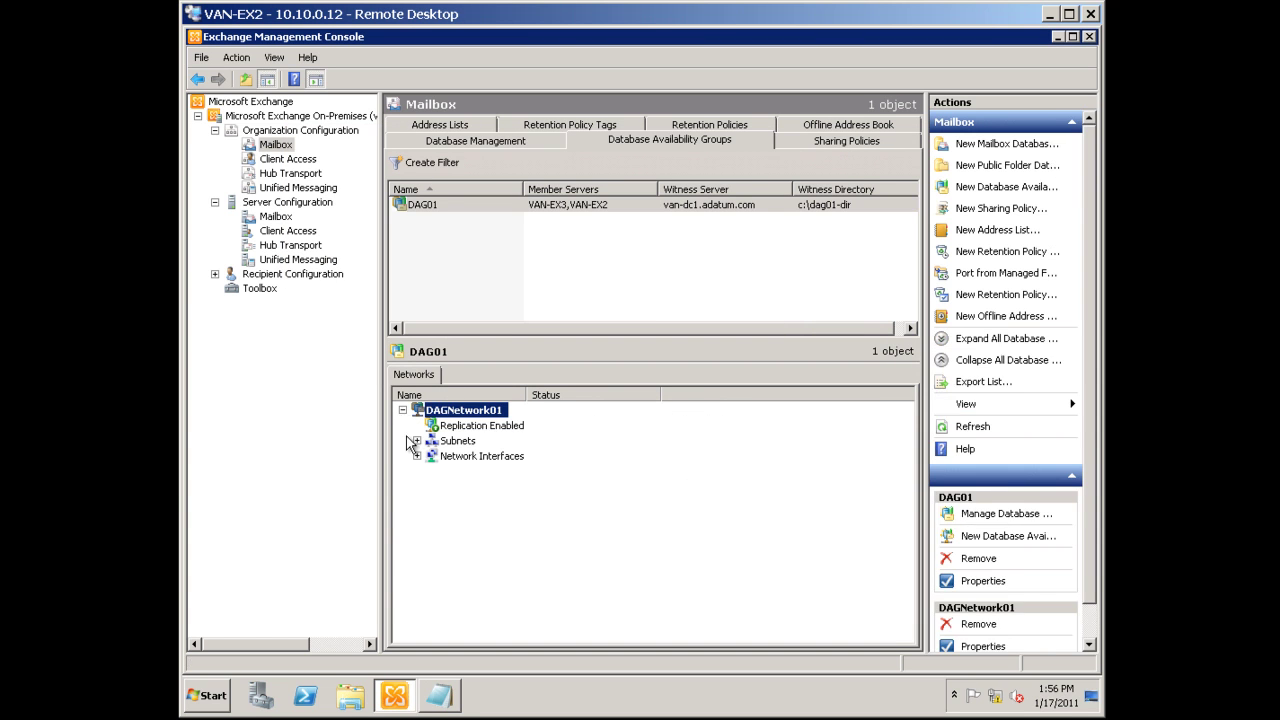
left_click(417, 440)
left_click(417, 471)
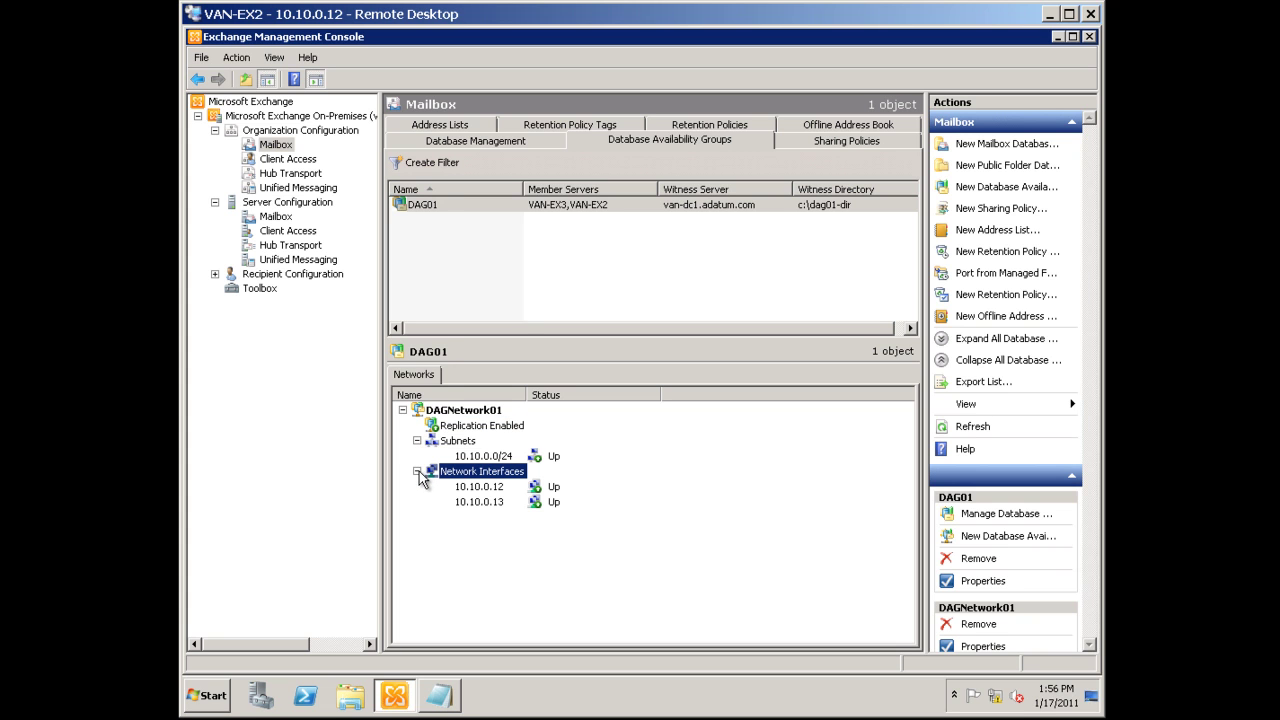
left_click(565, 265)
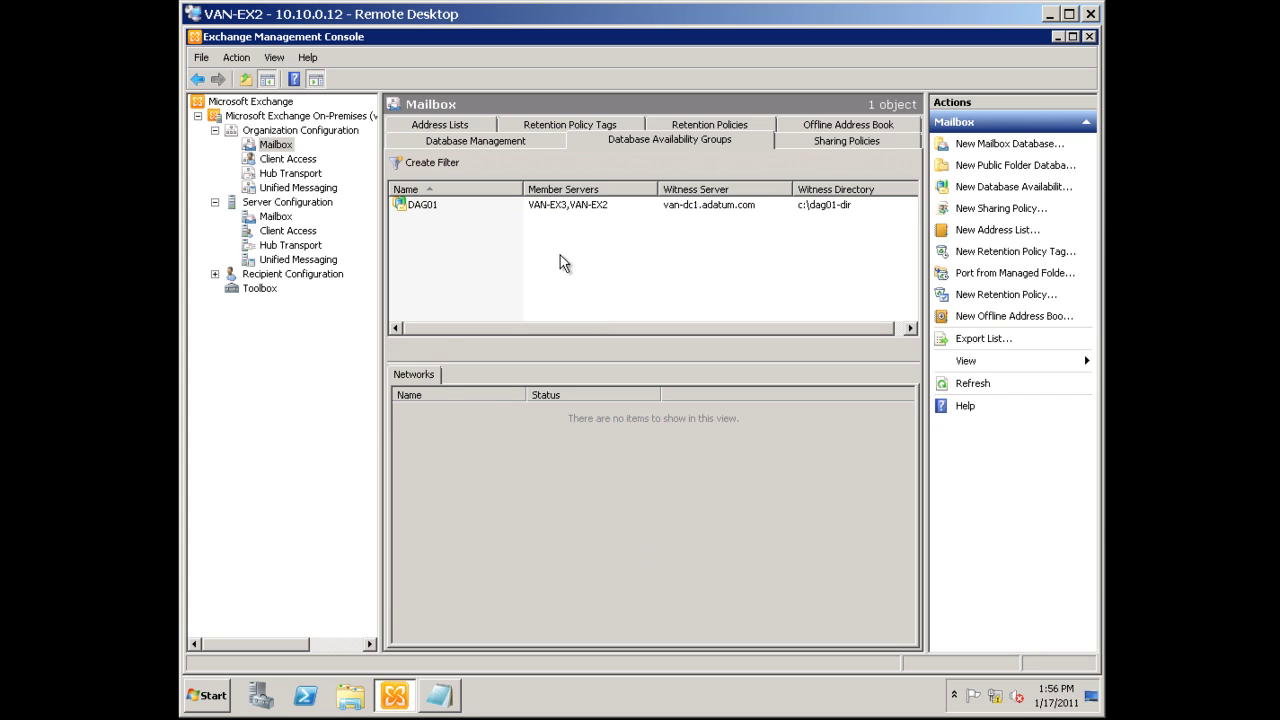
left_click(531, 205)
left_click(402, 410)
left_click(417, 440)
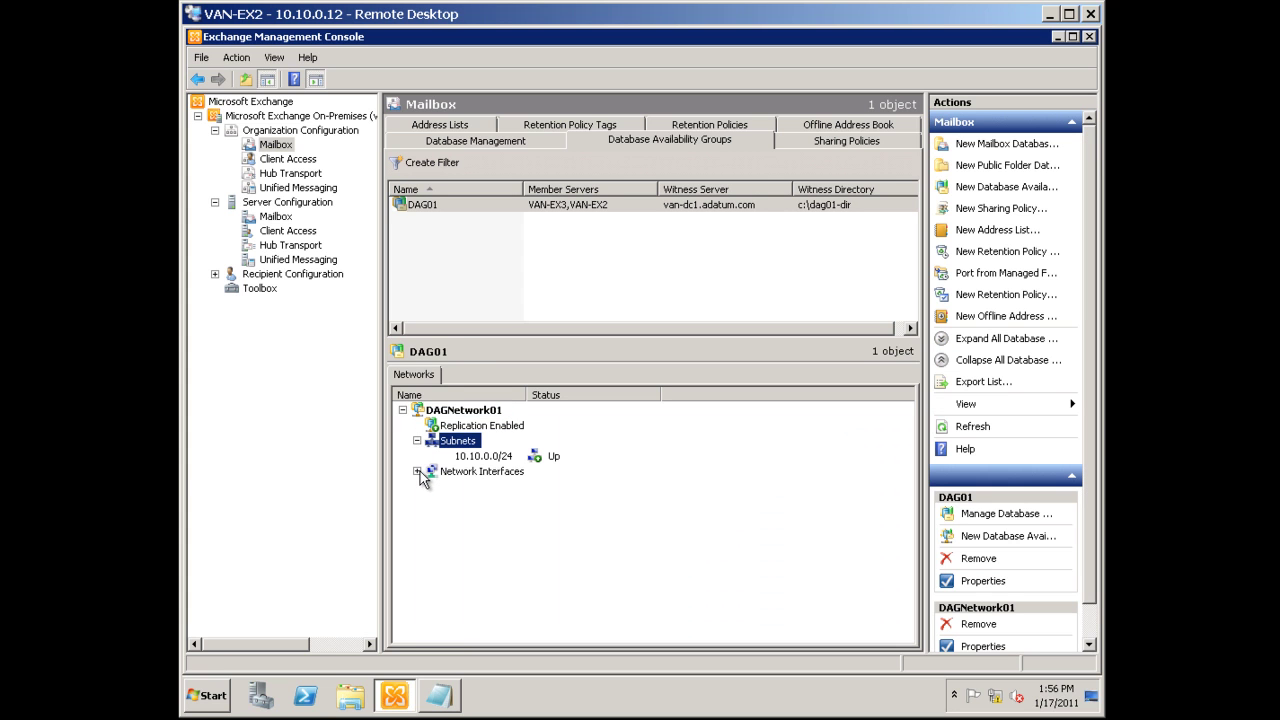
left_click(418, 471)
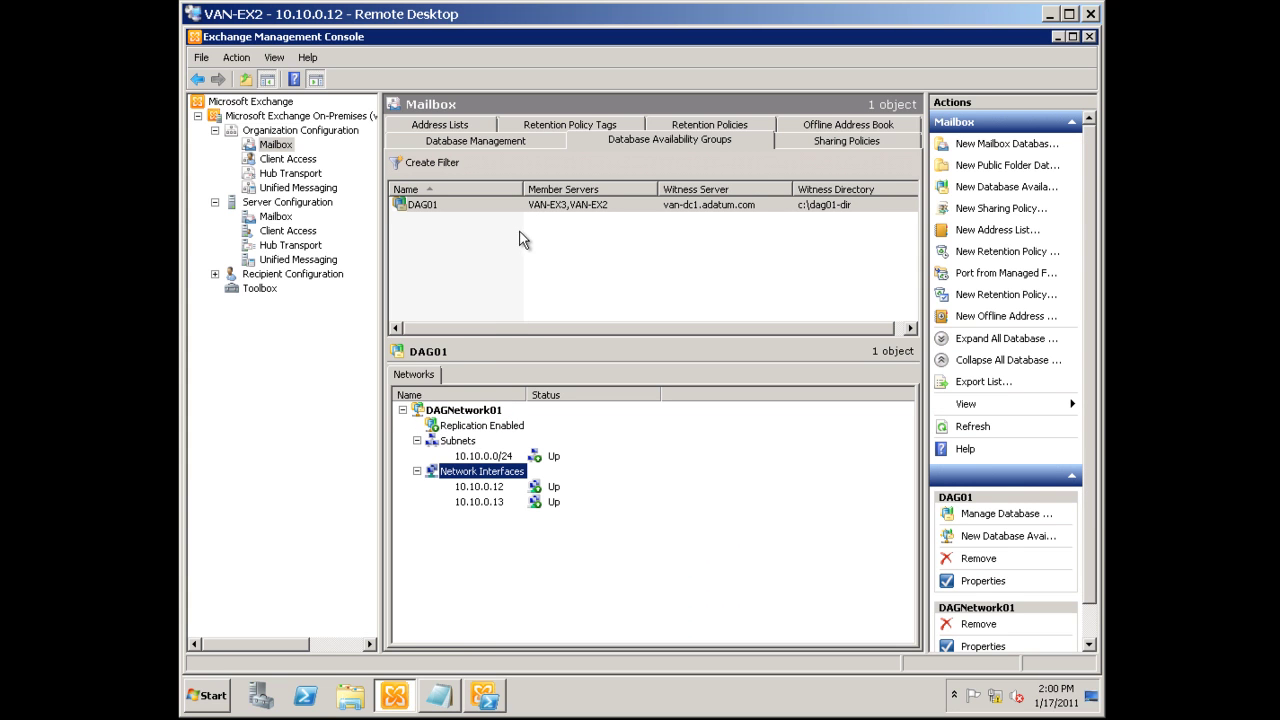
Step: Switch to the Exchange Management Shell and list the DAG's full properties with Get-DatabaseAvailabilityGroup | fl
left_click(484, 695)
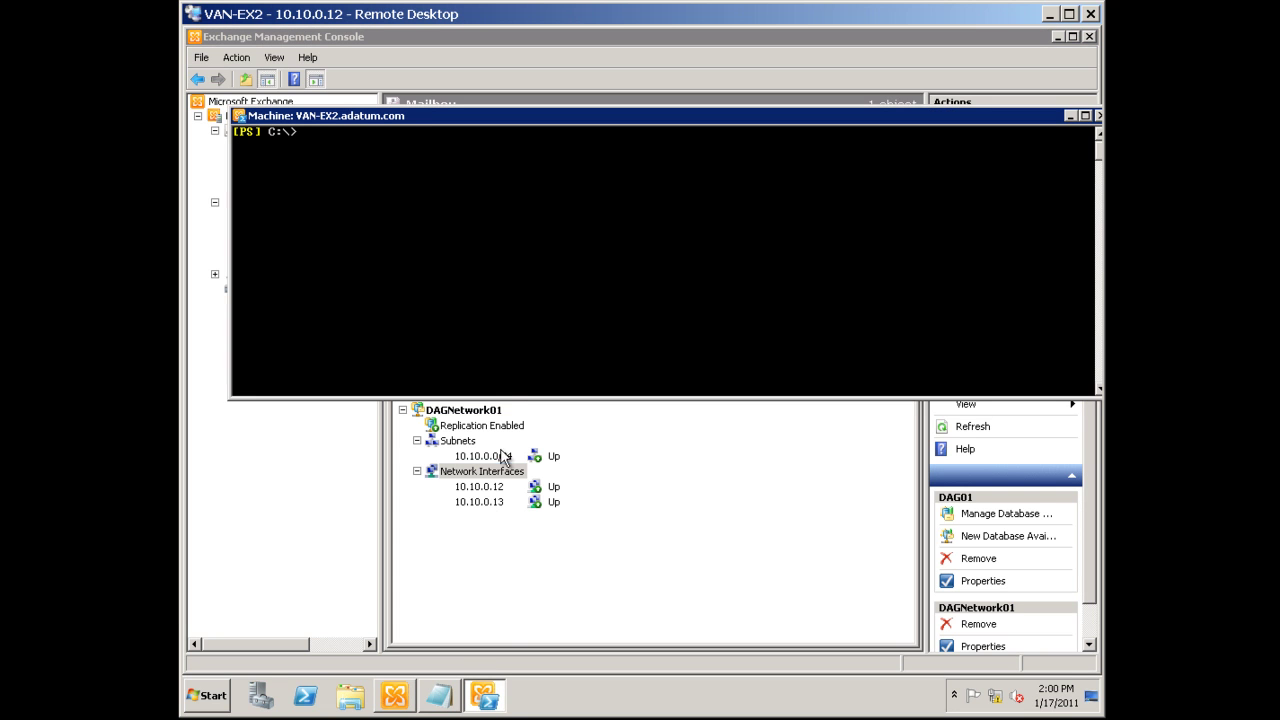
type("Get-DatabaseAvailabilityGroup | fl")
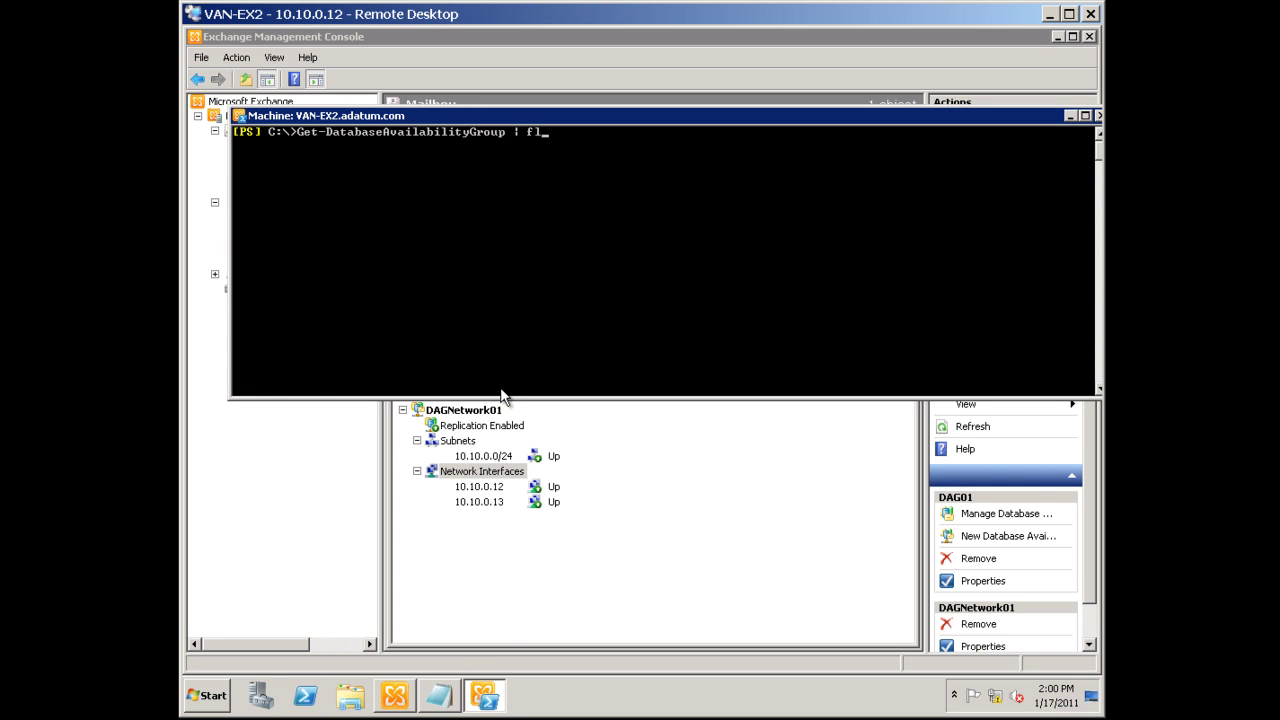
key("Return")
scroll(516, 308, "up", 7)
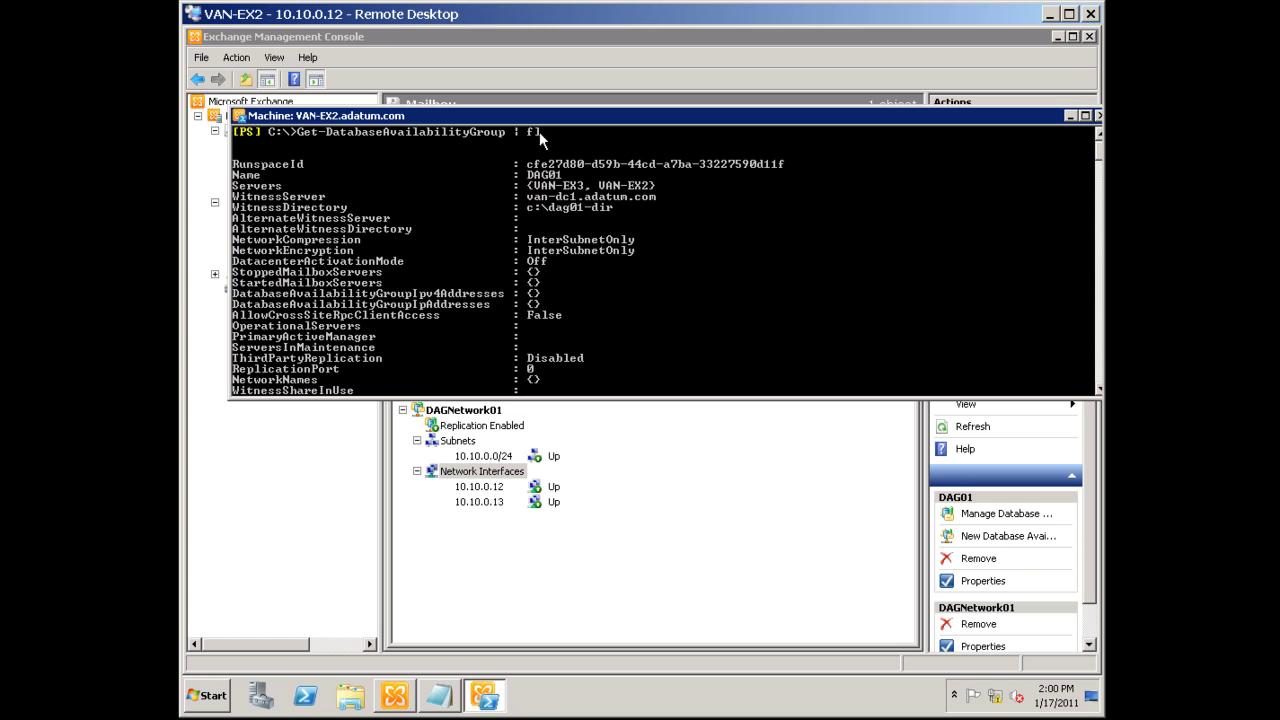
Step: Mark the DatabaseAvailabilityGroupIpv4Addresses entry in the shell output to inspect its value
right_click(421, 295)
left_click(440, 304)
left_click_drag(499, 292, 241, 295)
left_click_drag(510, 293, 540, 302)
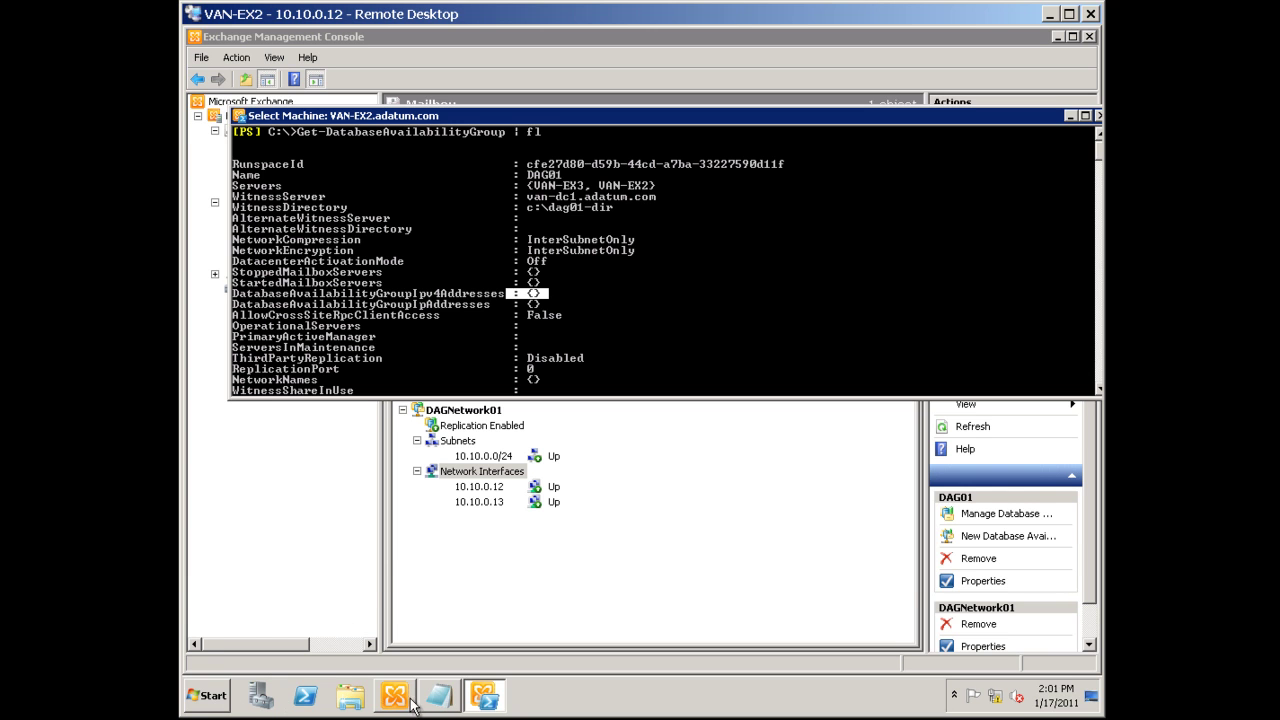
Step: Replace the Notepad text with the static IP instructions and the command Set-DatabaseAvailabilityGroup DAG01 -DatabaseAvailabilityGroupIpAddresses 10.10.0.15
left_click(440, 700)
key("ctrl+a")
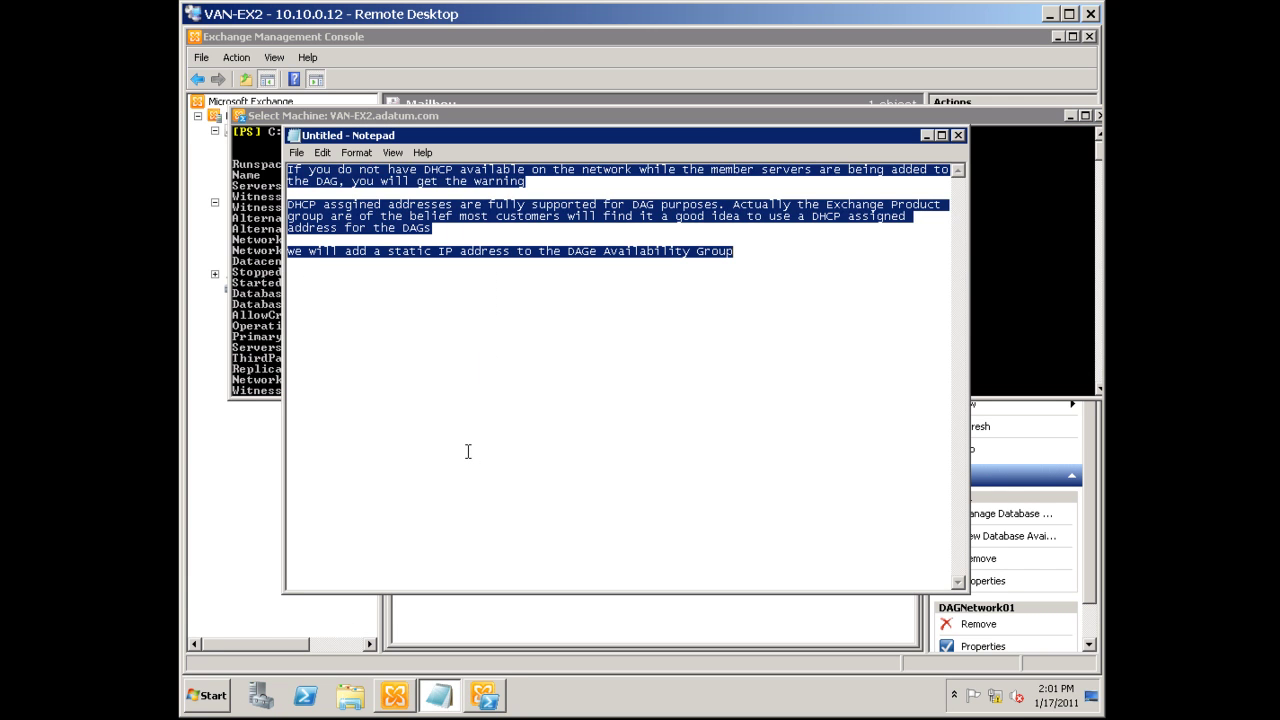
type("To assign a static IP address, we need to use the Set-DatabaseAvailabilityGroup cmdlet with the DatabaseAvailabilityGroupIpAddresses parameter:  Set-DatabaseAvailabilityGroup DAG01 -DatabaseAvailabilityGroupIpAddresses 10.10.0.15")
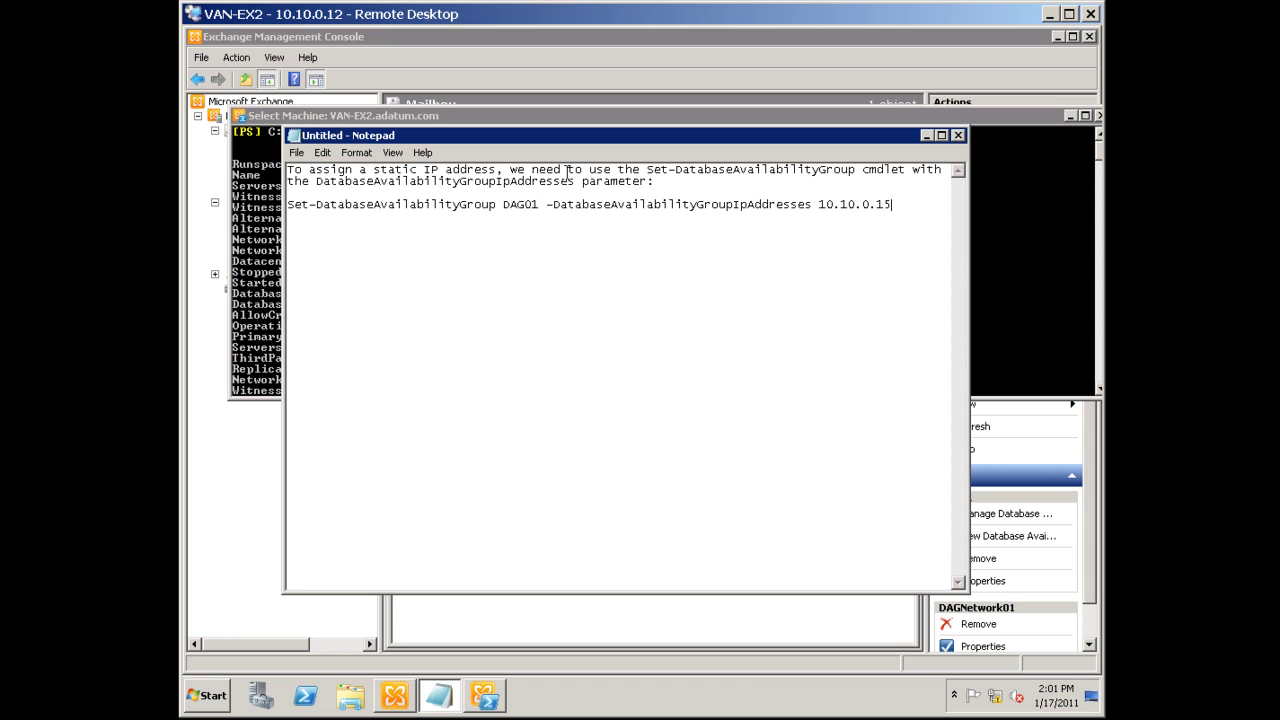
Step: Copy the Set-DatabaseAvailabilityGroup command from the note, reposition the shell window and minimize the note
left_click_drag(892, 204, 288, 204)
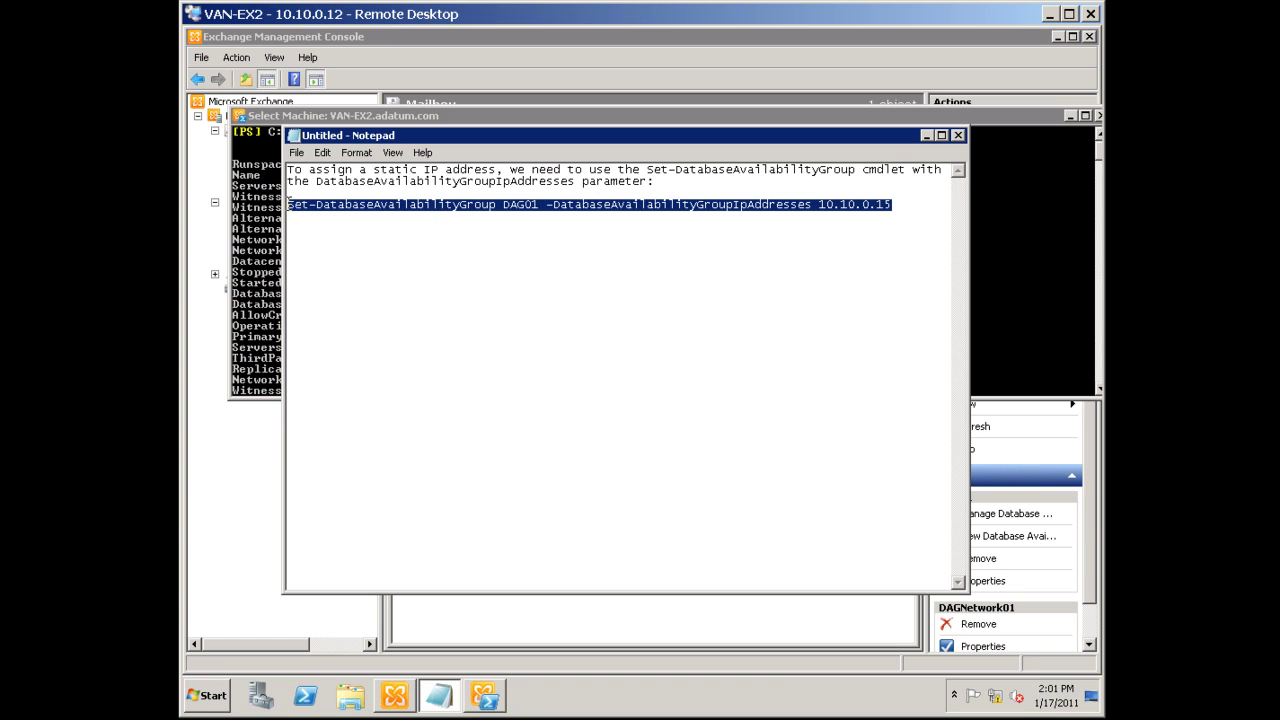
right_click(296, 204)
left_click(341, 250)
left_click_drag(438, 114, 442, 228)
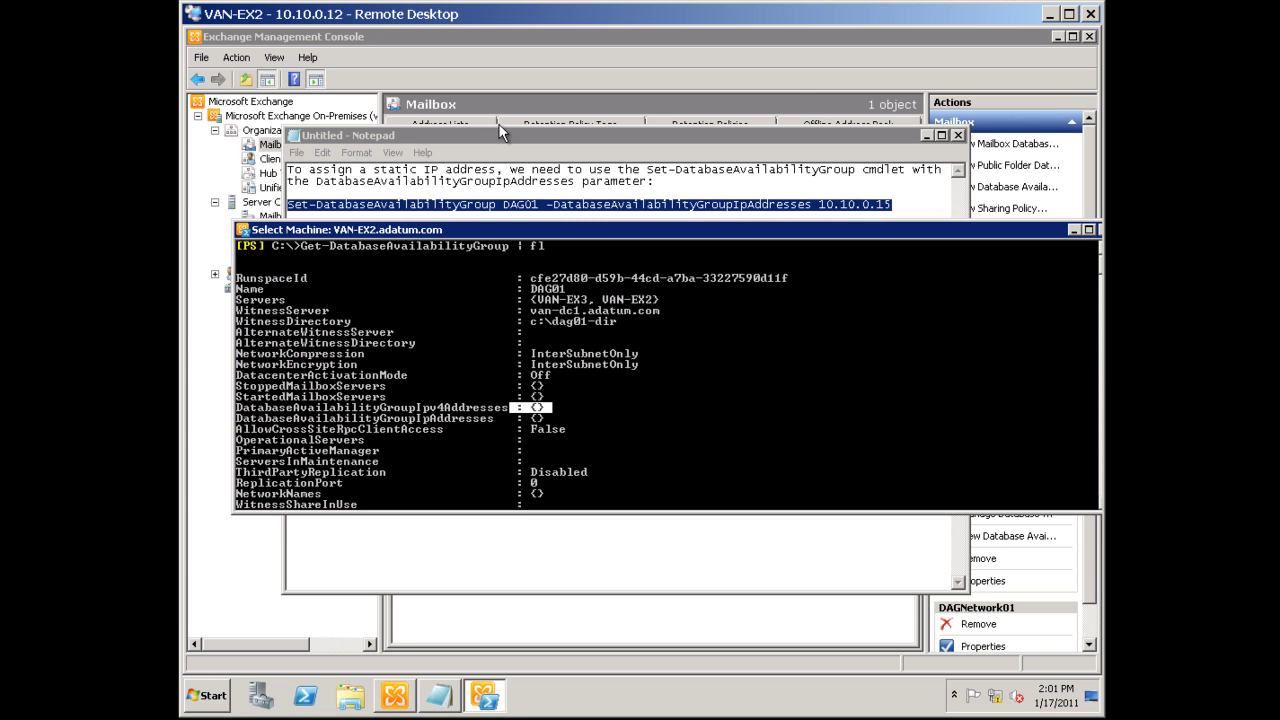
left_click(927, 135)
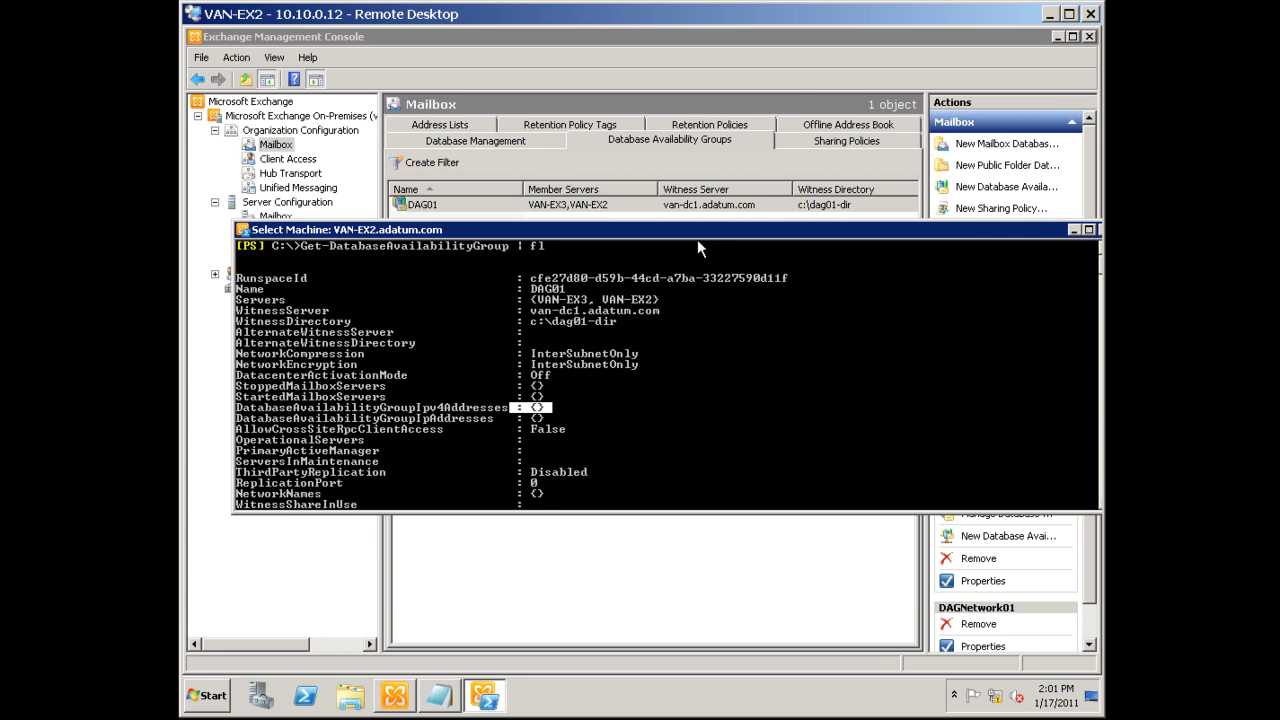
Step: Clear the marked selection in the shell and move on to a fresh, empty prompt
left_click(597, 371)
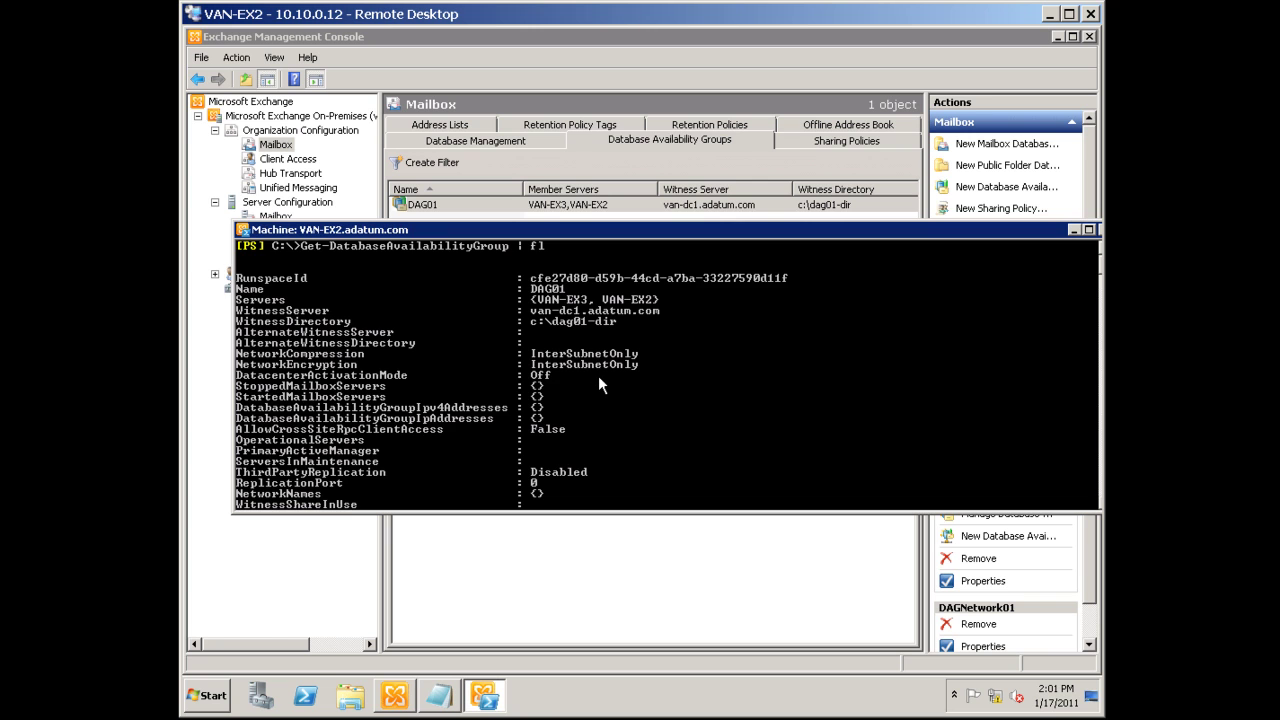
key("Return")
key("Return")
key("Return")
key("Return")
Step: Try to paste the copied command at the empty shell prompt
right_click(500, 430)
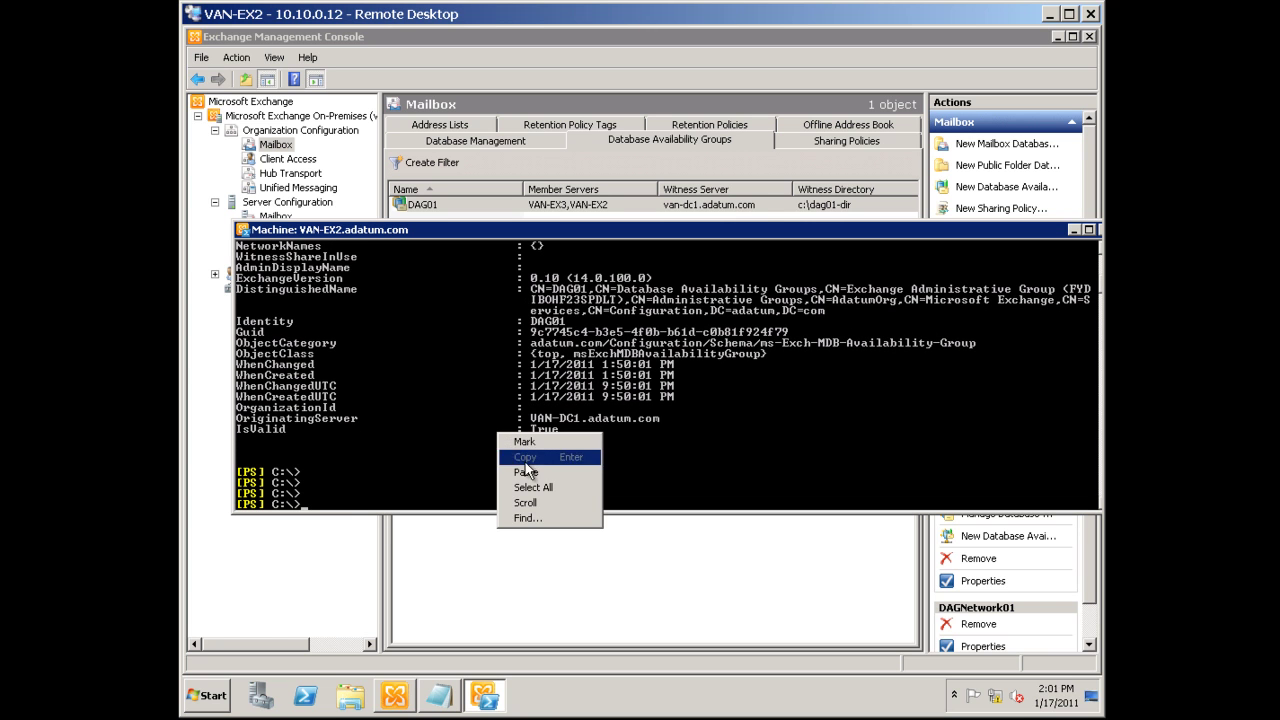
left_click(525, 470)
scroll(512, 459, "down", 2)
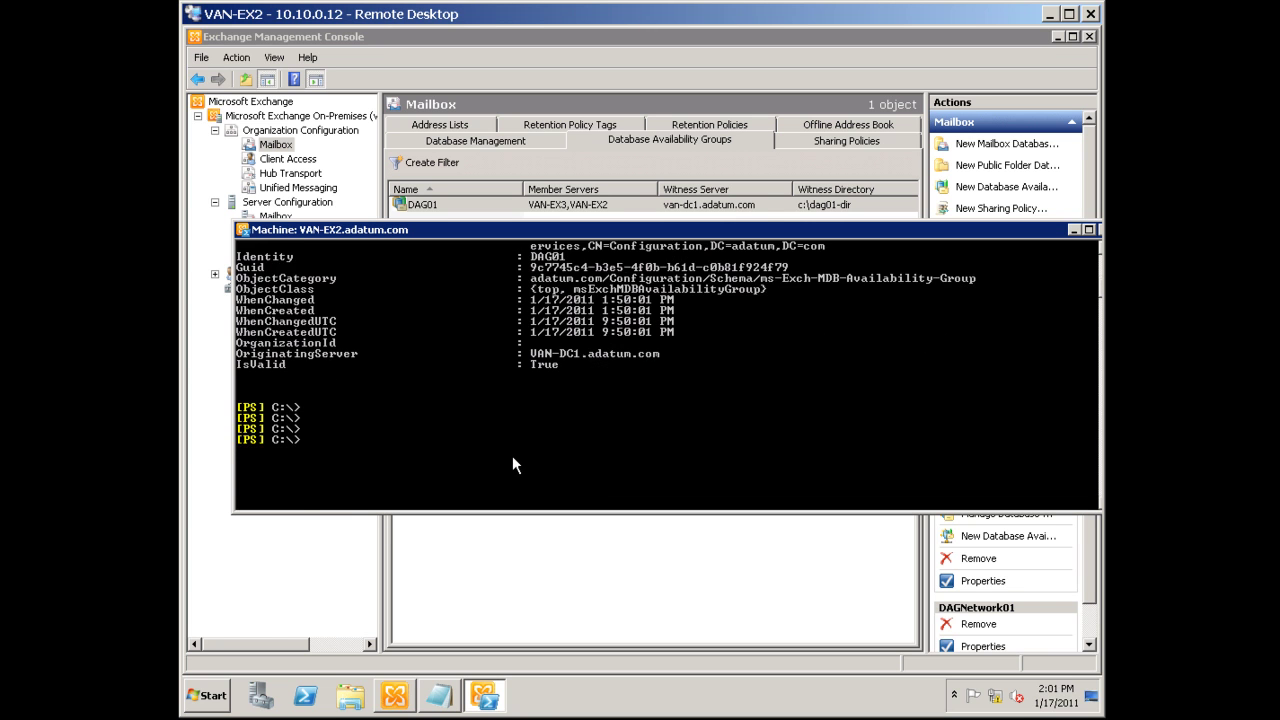
right_click(499, 430)
left_click(506, 464)
Step: Copy the Set-DatabaseAvailabilityGroup command with IP address 10.10.0.15 from the note again and paste it at the shell prompt
left_click(445, 695)
right_click(415, 214)
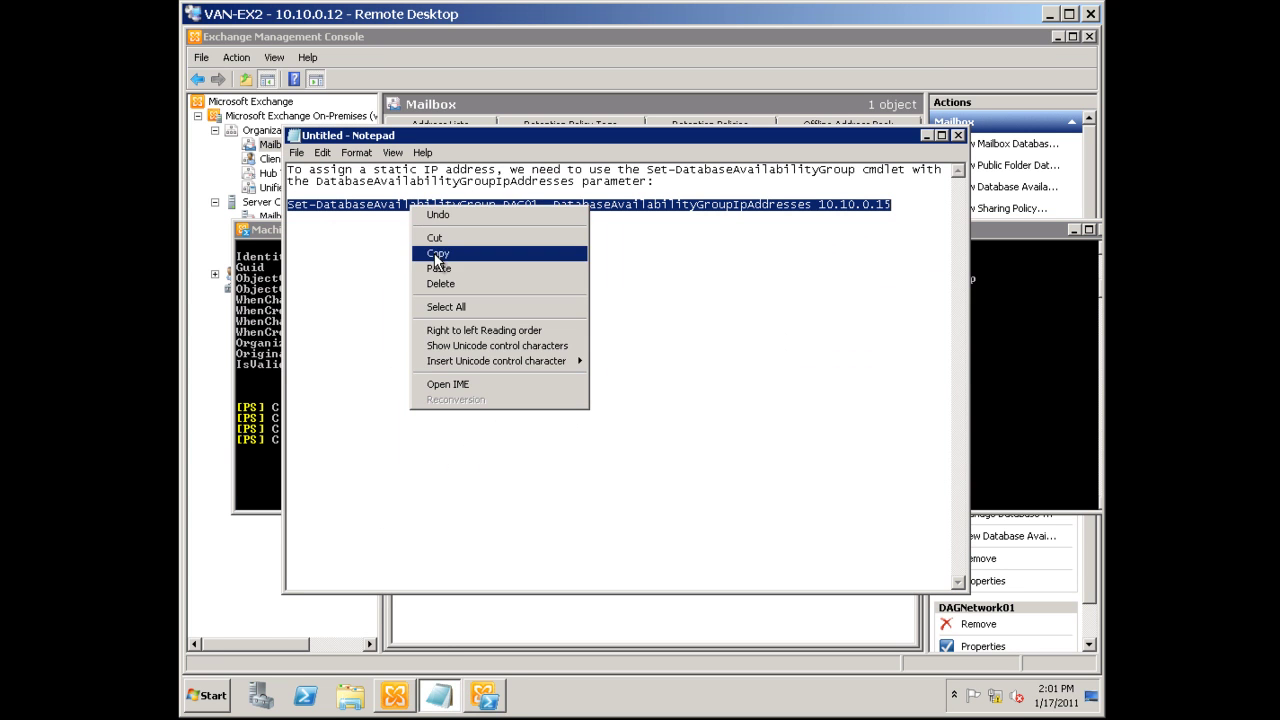
left_click(438, 253)
left_click(265, 369)
right_click(265, 369)
left_click(295, 411)
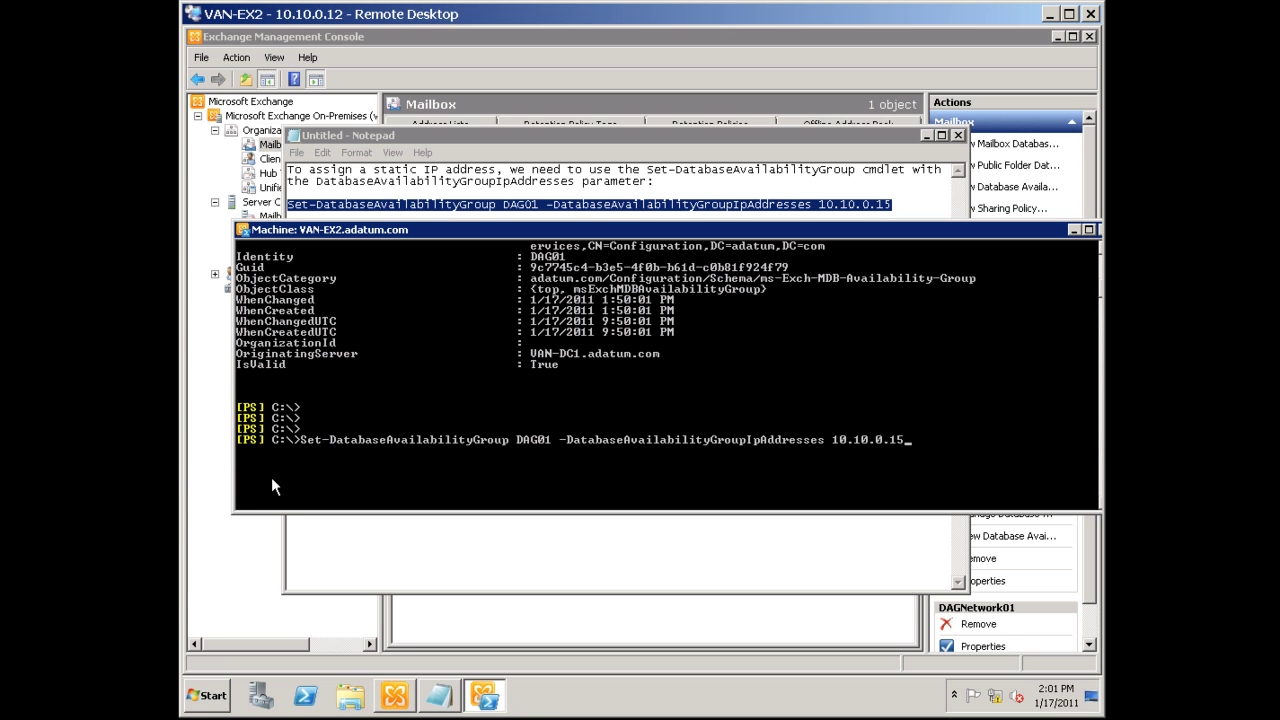
Step: Run the command assigning 10.10.0.15 to DAG01, and list the group's full properties again to check its IP addresses
key("Return")
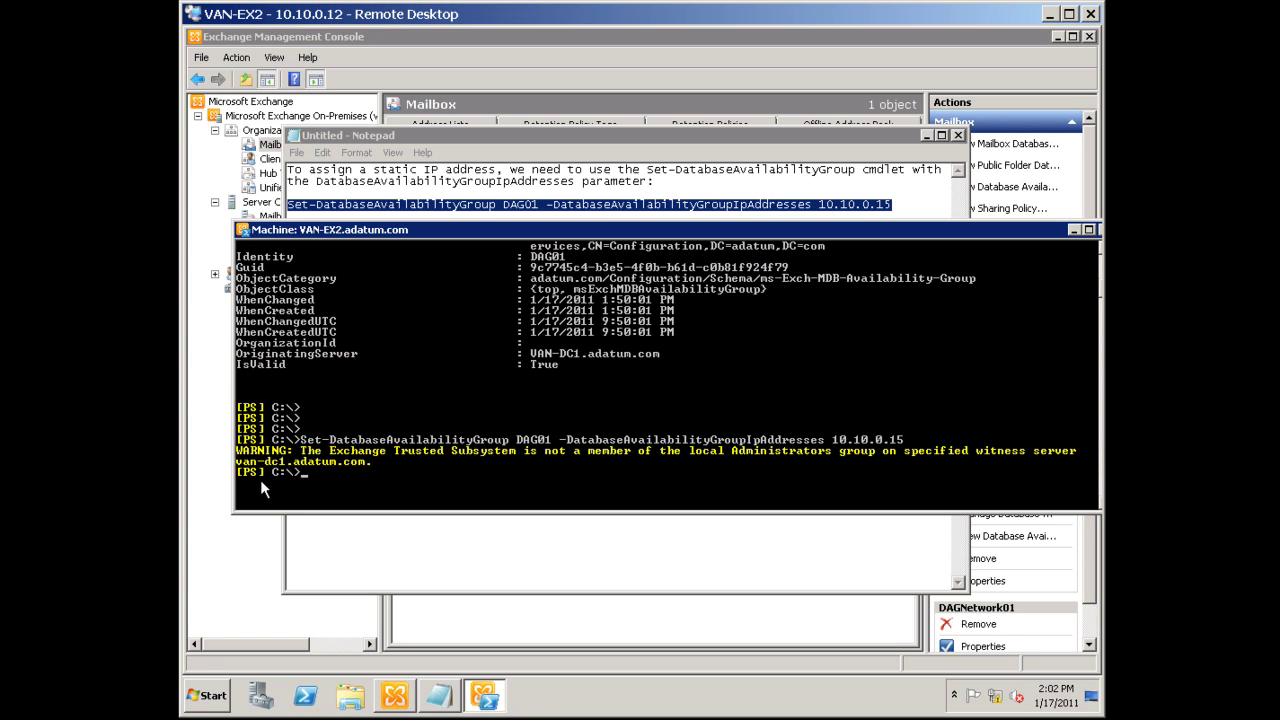
key("Up")
key("Up")
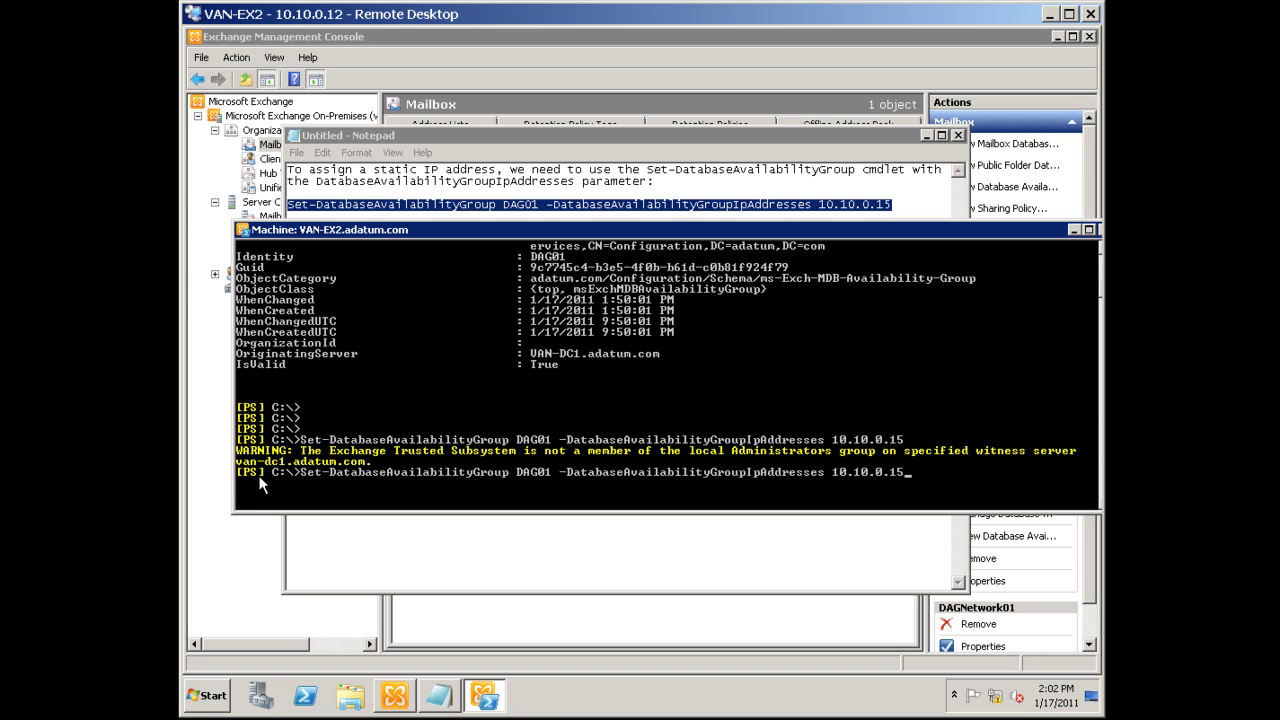
key("Return")
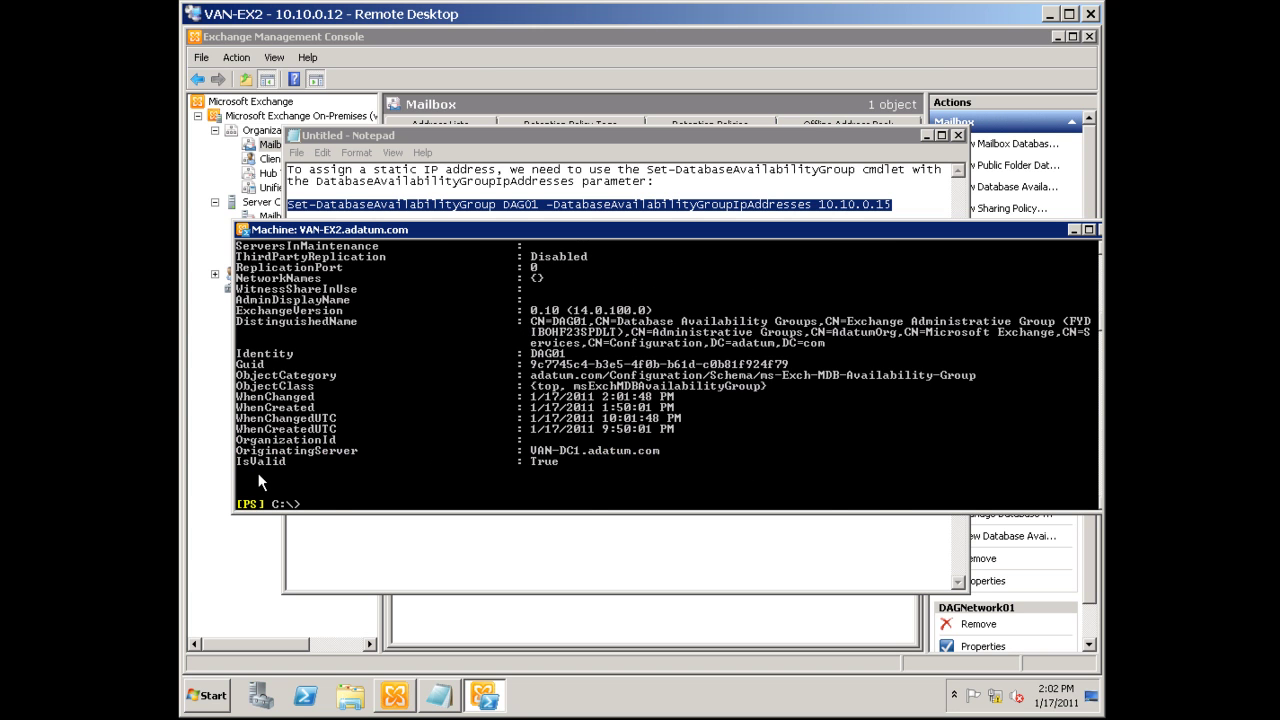
scroll(354, 418, "up", 4)
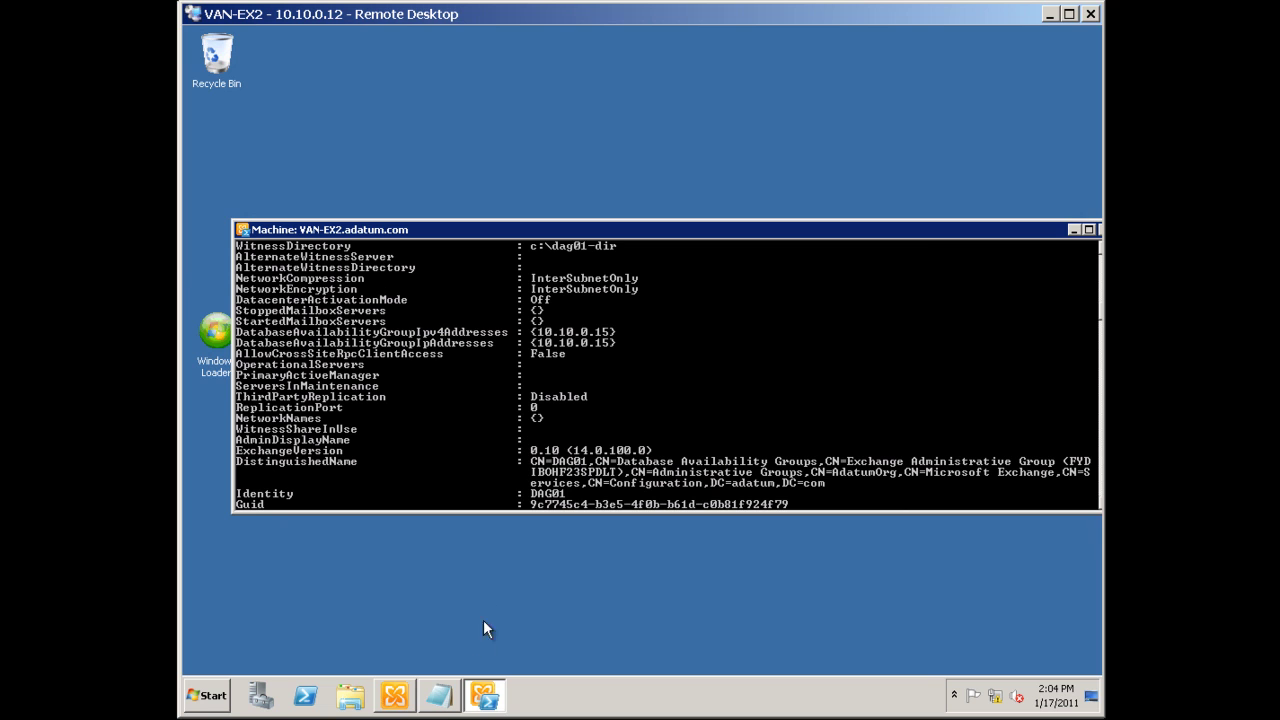
Step: In the Exchange Management Console, check the IP addresses in DAG01's properties and close them without changes
left_click(396, 697)
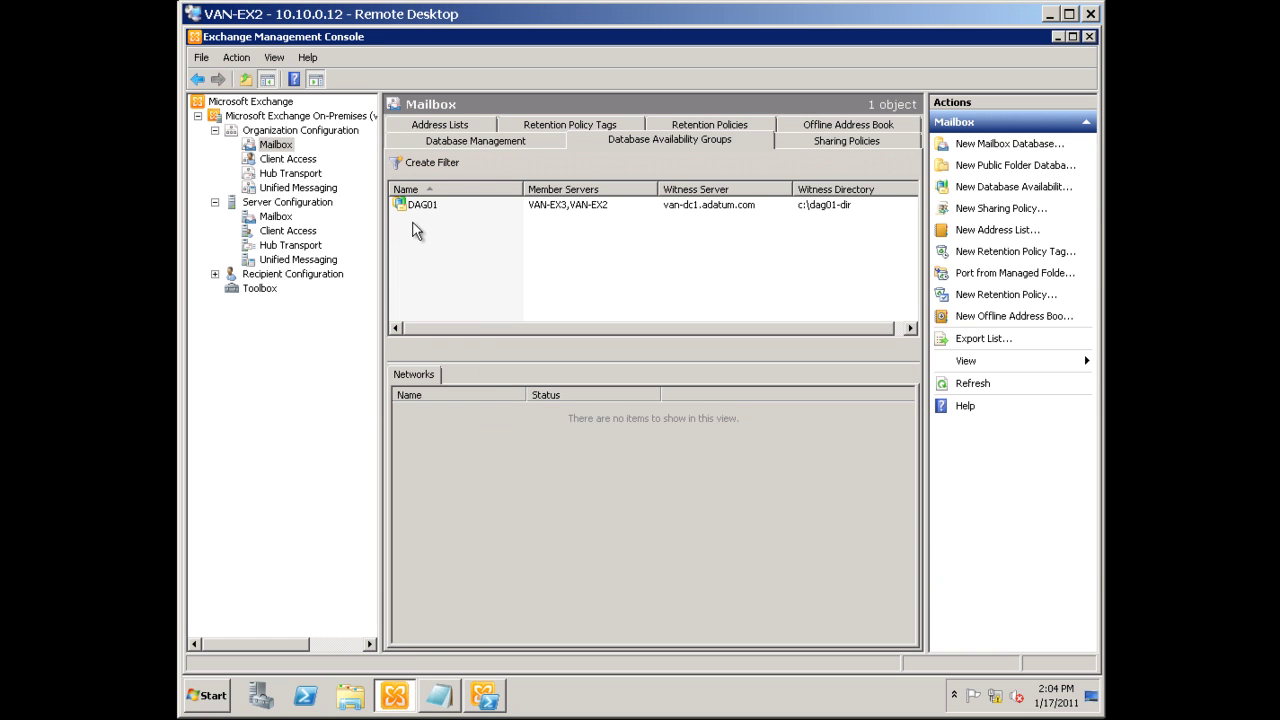
left_click(414, 207)
right_click(418, 206)
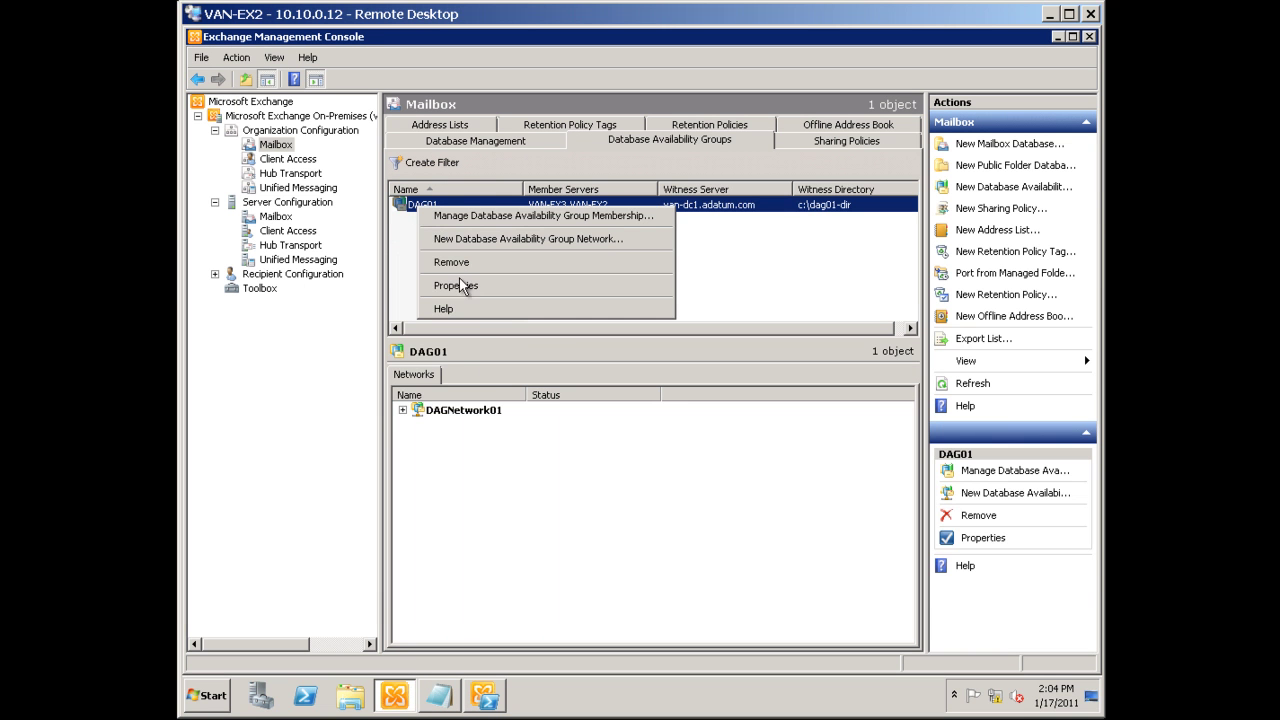
left_click(459, 285)
left_click_drag(318, 55, 592, 242)
left_click(572, 264)
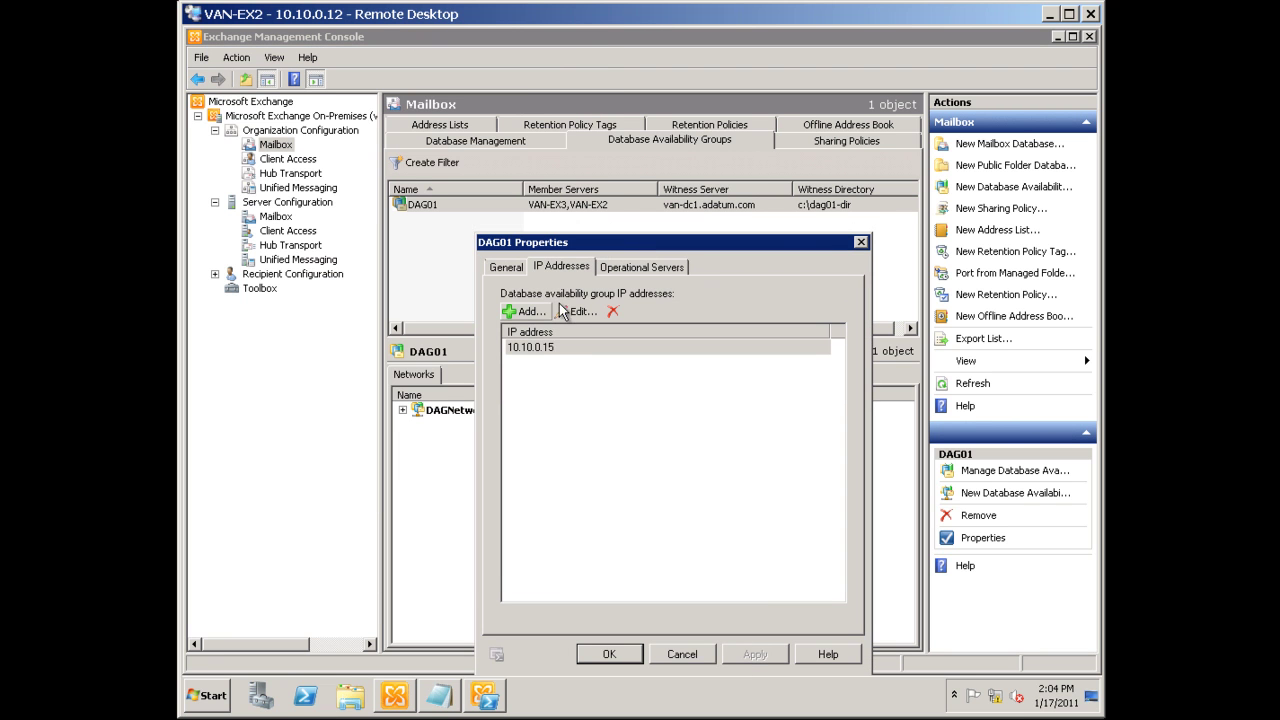
left_click(552, 348)
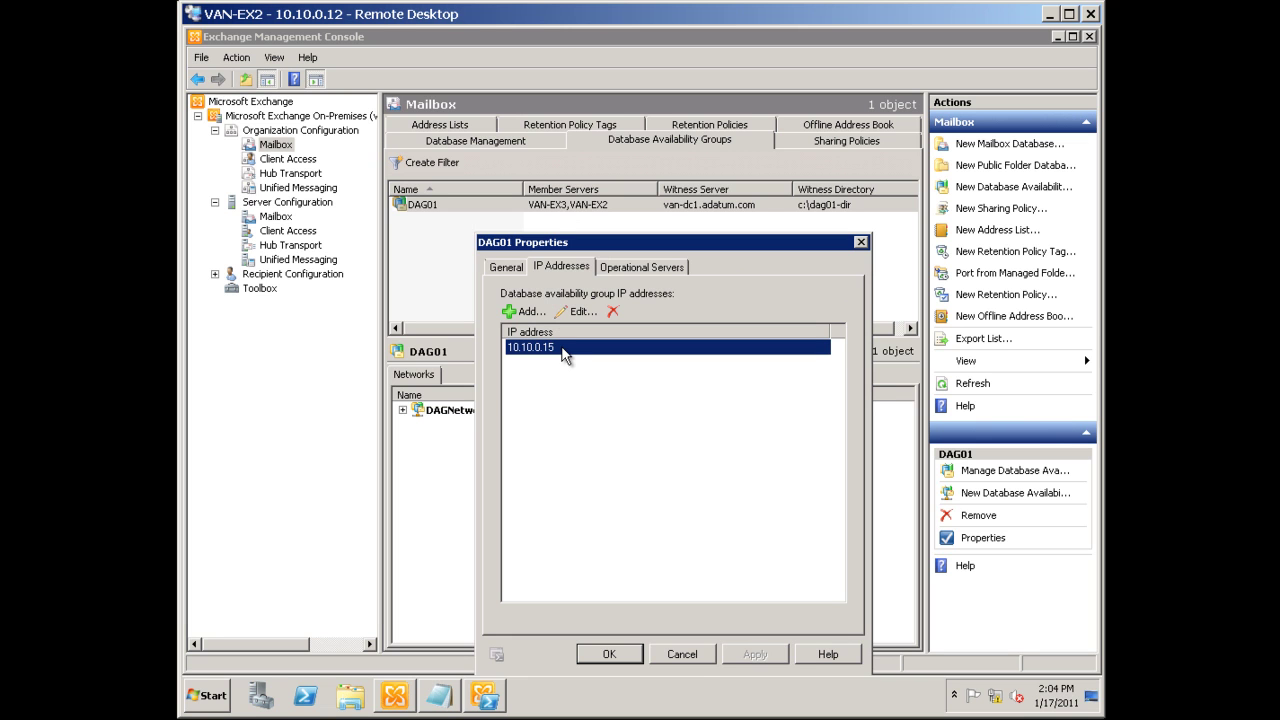
left_click(683, 656)
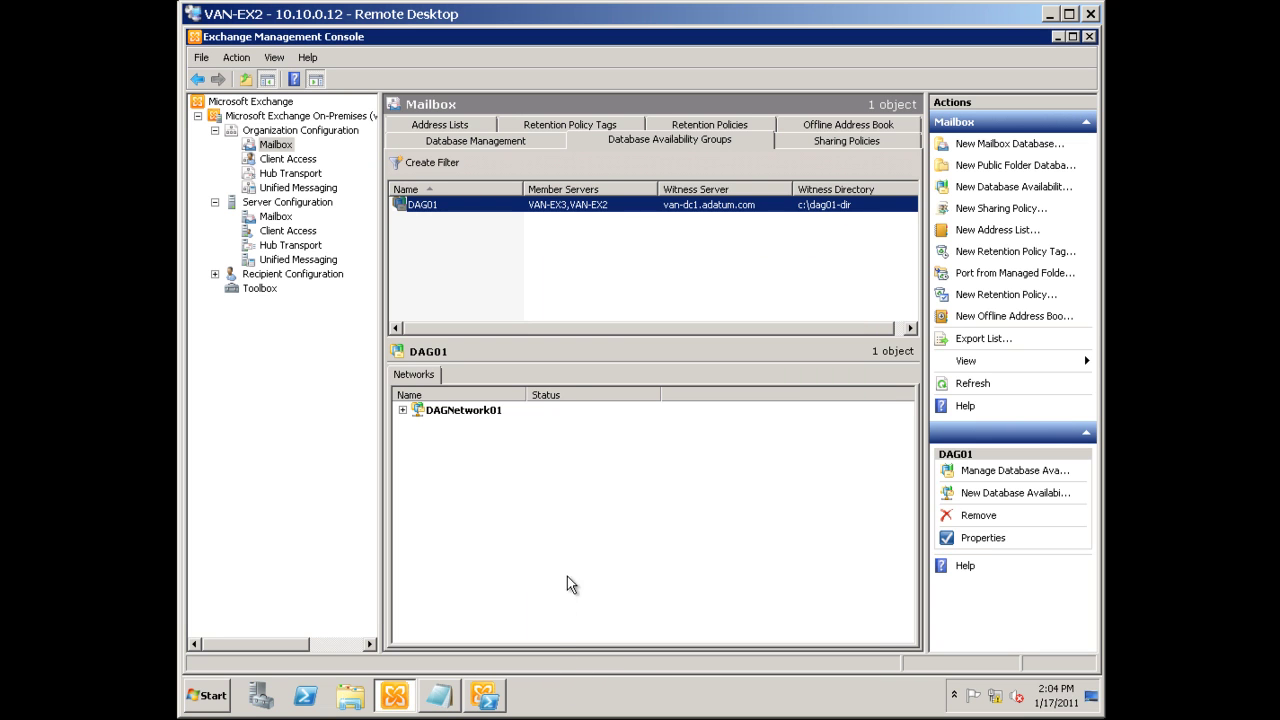
left_click(491, 590)
Step: Replace the note's text in Notepad with "Next Step" and "add database copies to the two mailbox databases", and minimize the note
left_click(450, 703)
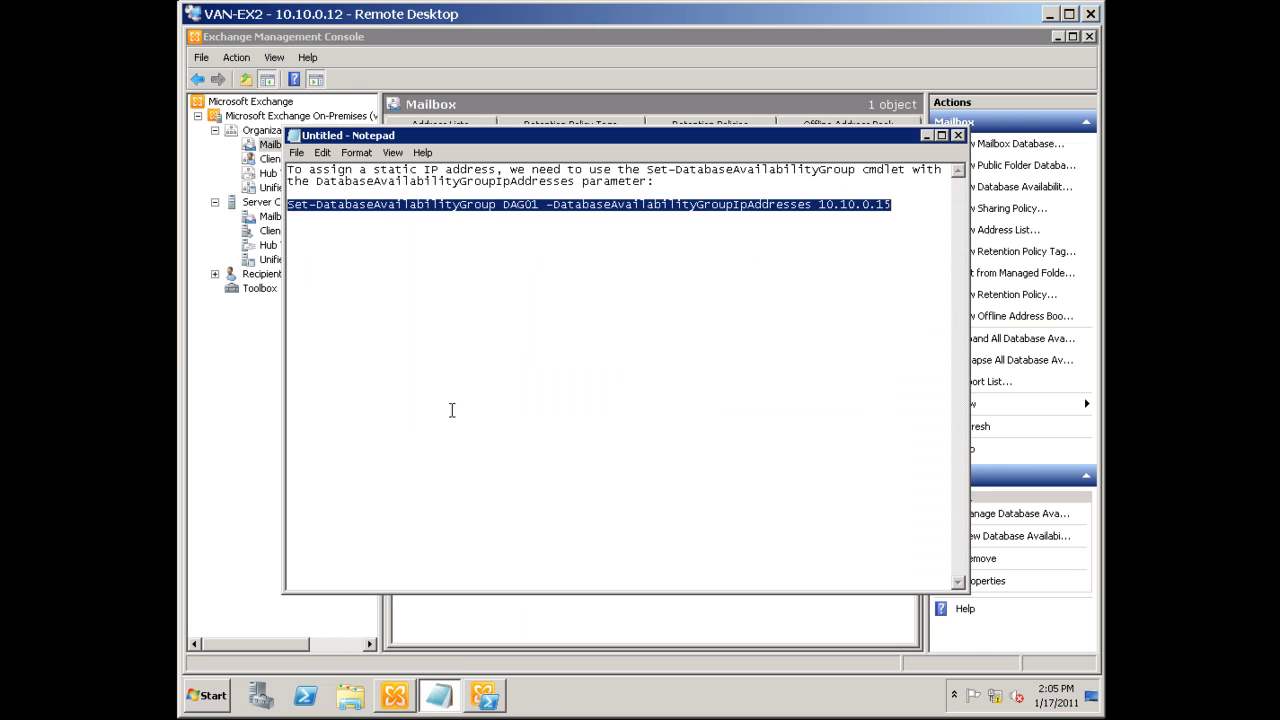
key("ctrl+v")
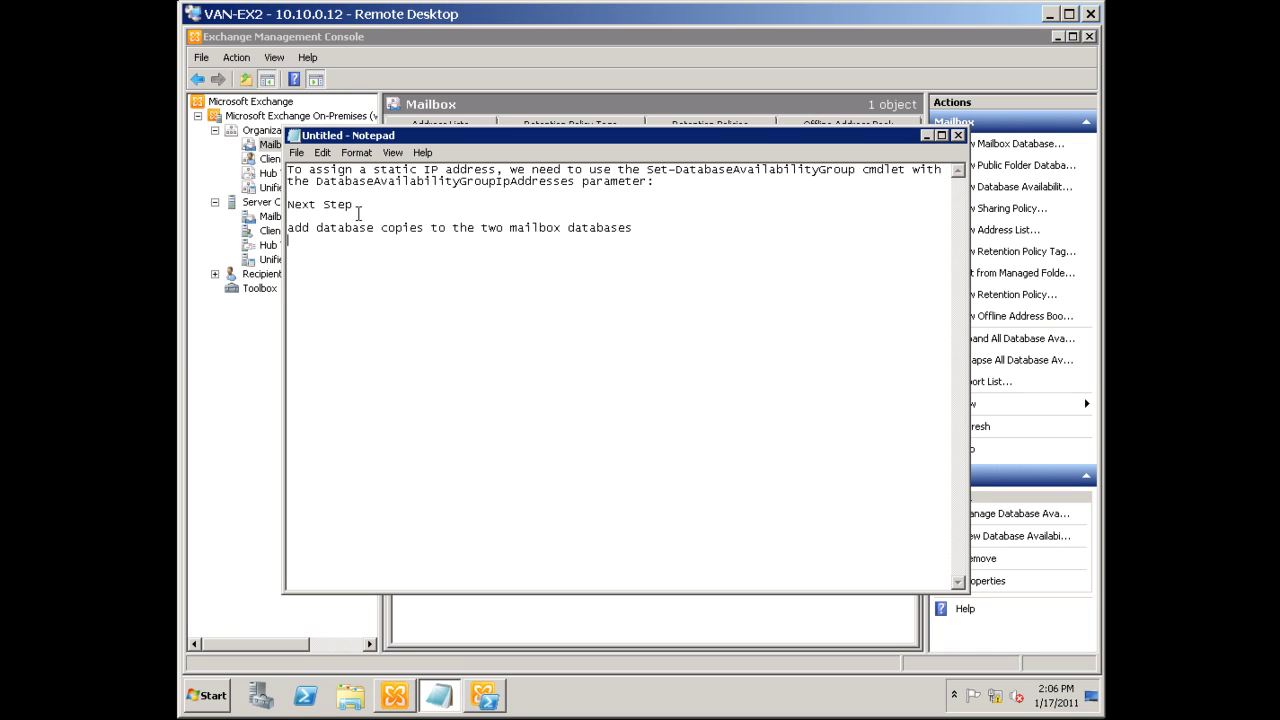
key("ctrl+a")
key("ctrl+v")
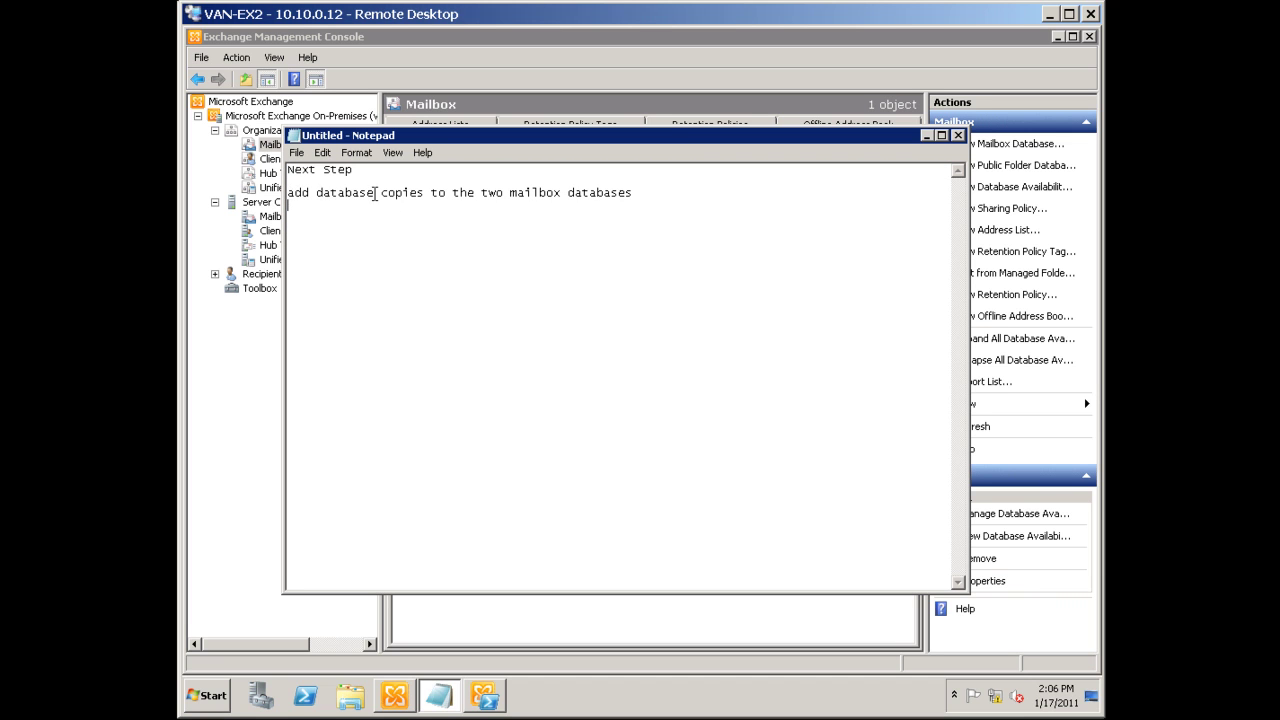
left_click_drag(420, 193, 324, 192)
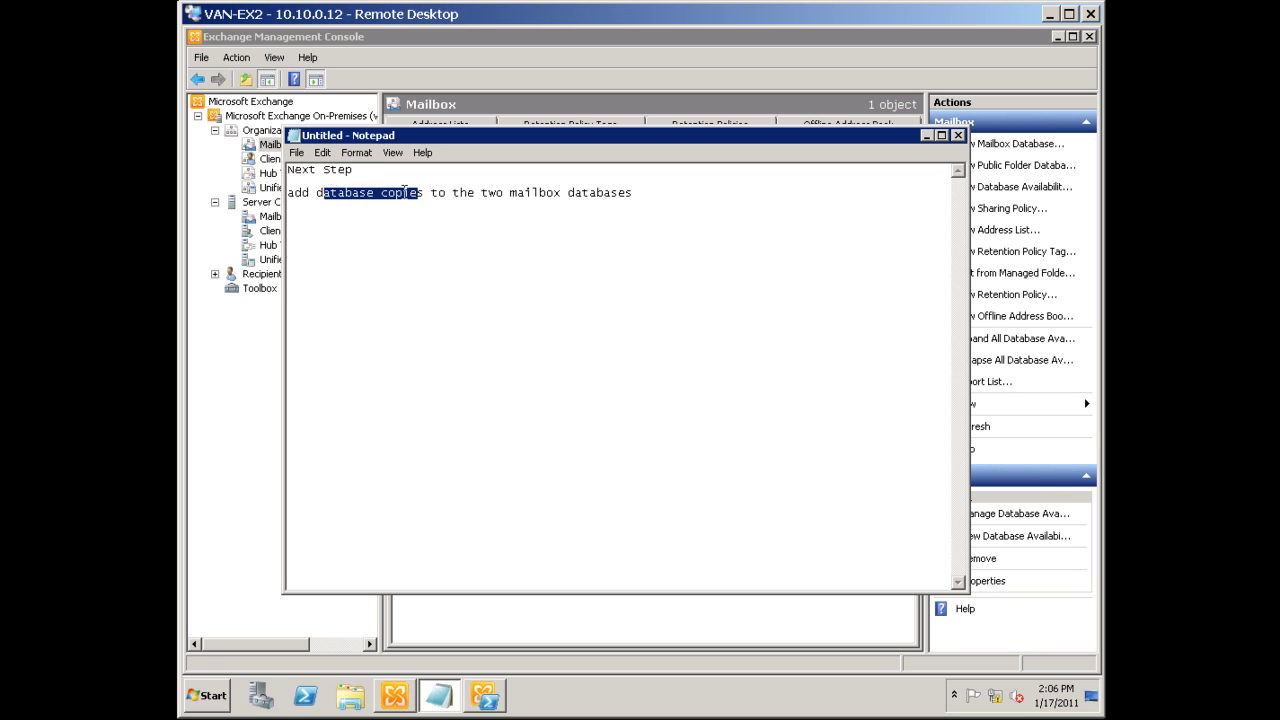
left_click(926, 135)
Step: Show the organization's mailbox databases and check which actions are available for MDB02
left_click(784, 249)
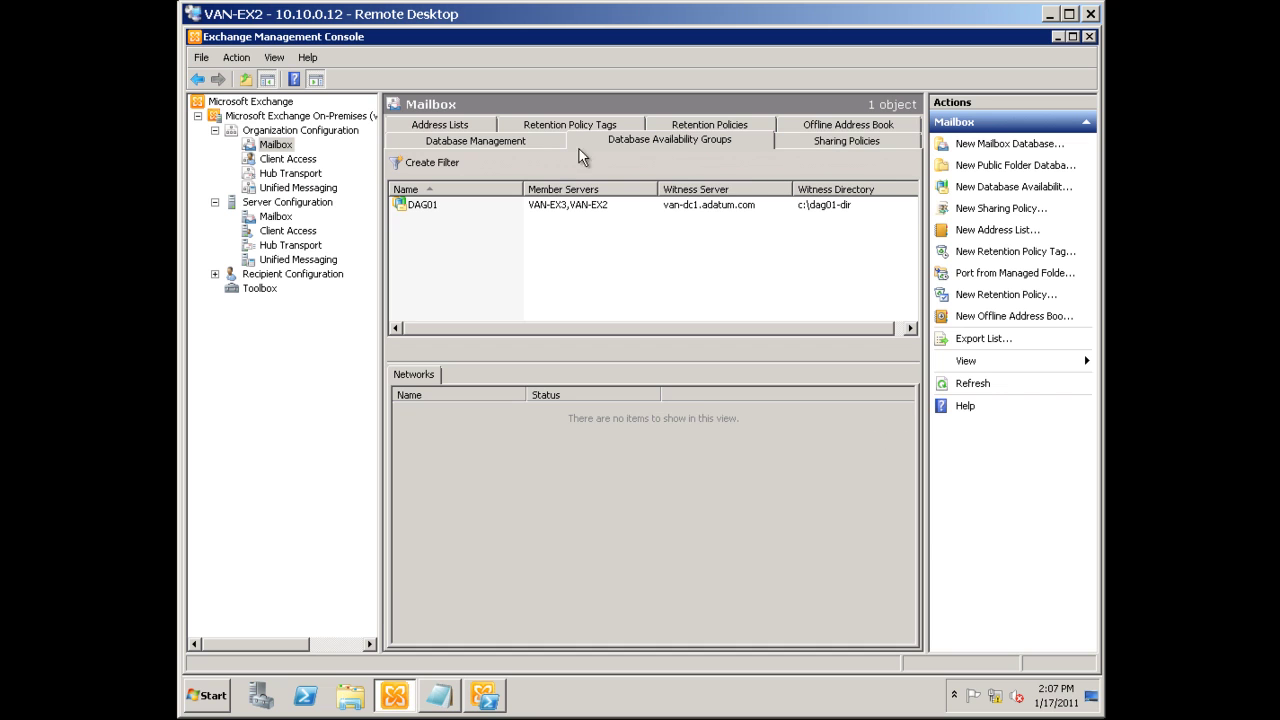
left_click(523, 139)
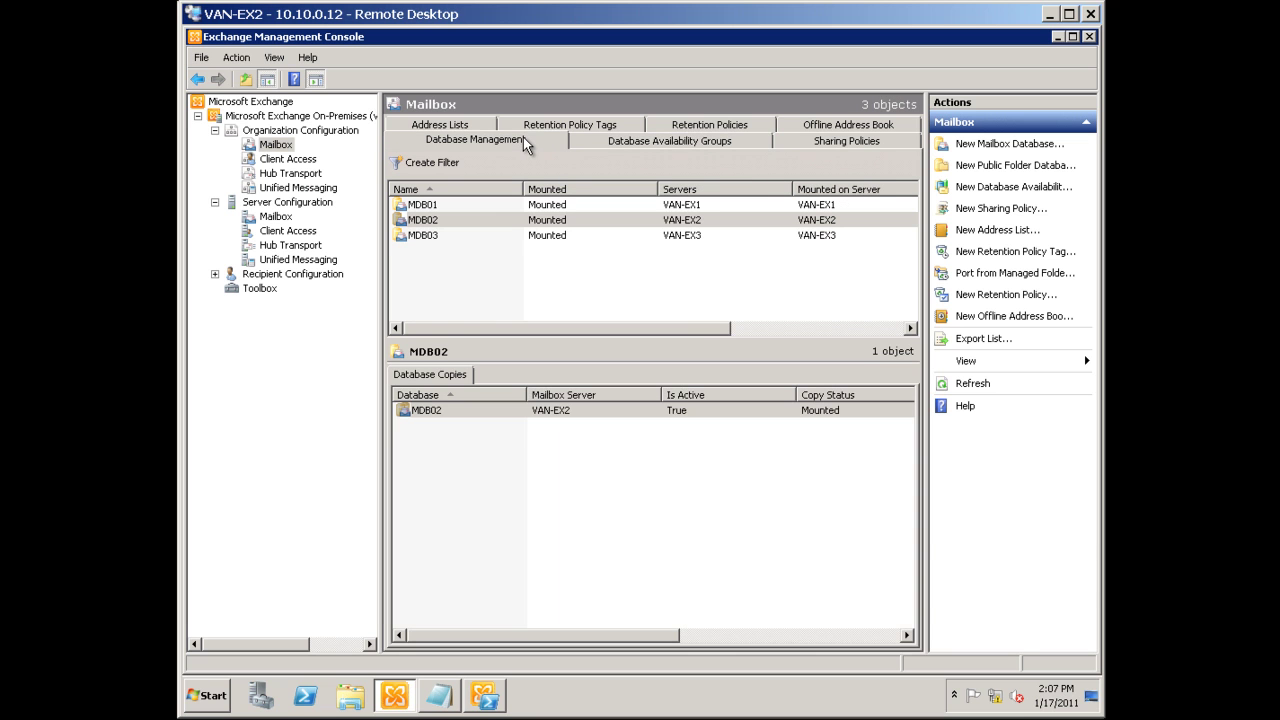
left_click(489, 220)
right_click(489, 226)
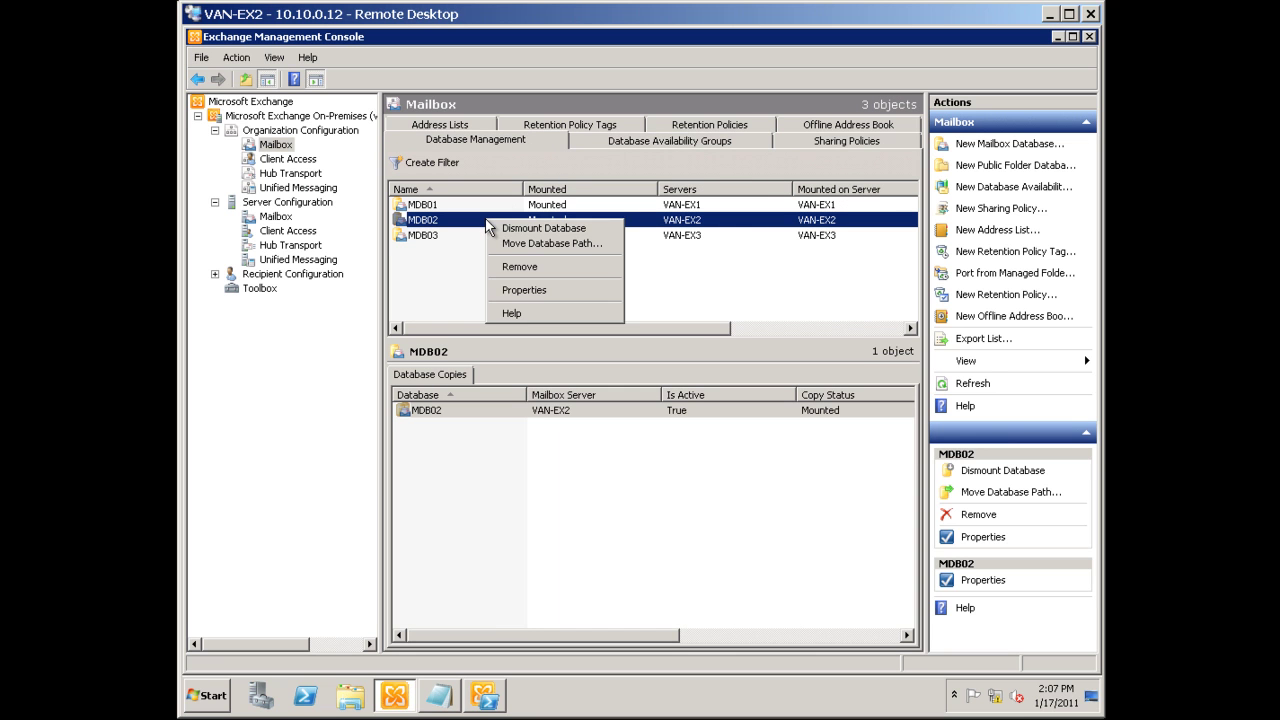
left_click(463, 228)
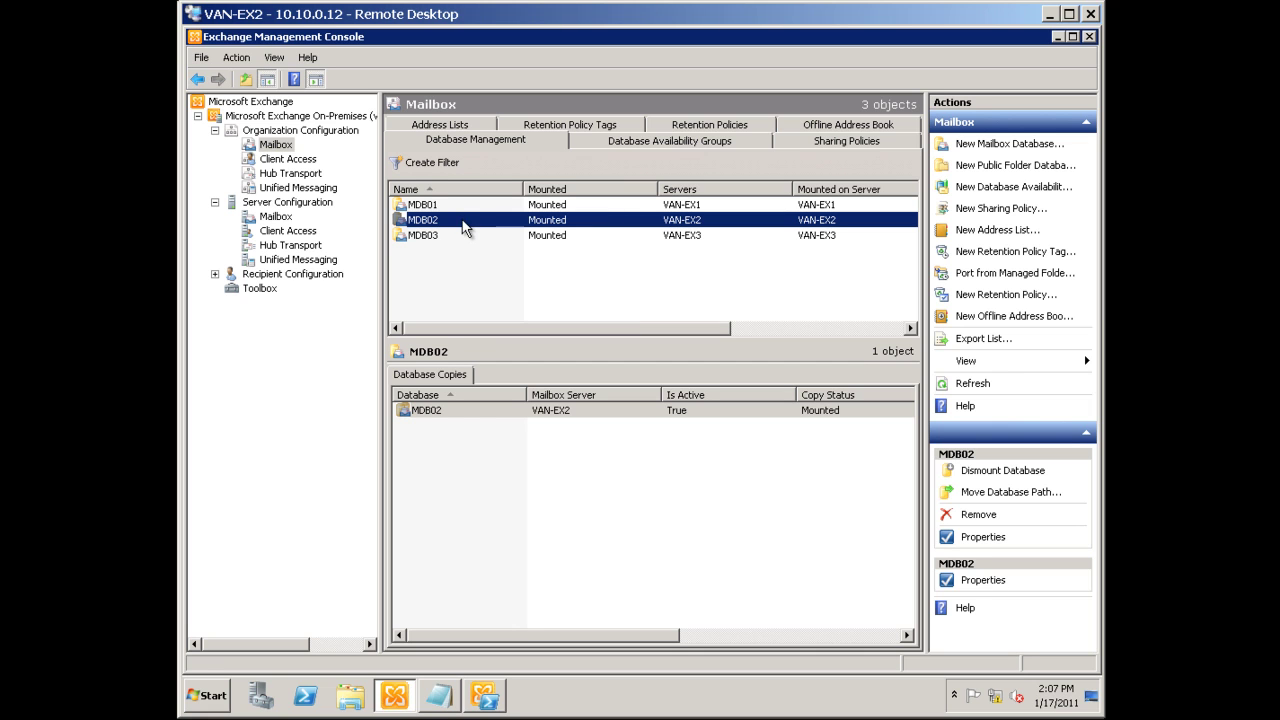
Step: Refresh the organization's Mailbox configuration and start the Add Mailbox Database Copy wizard for MDB02
left_click(287, 147)
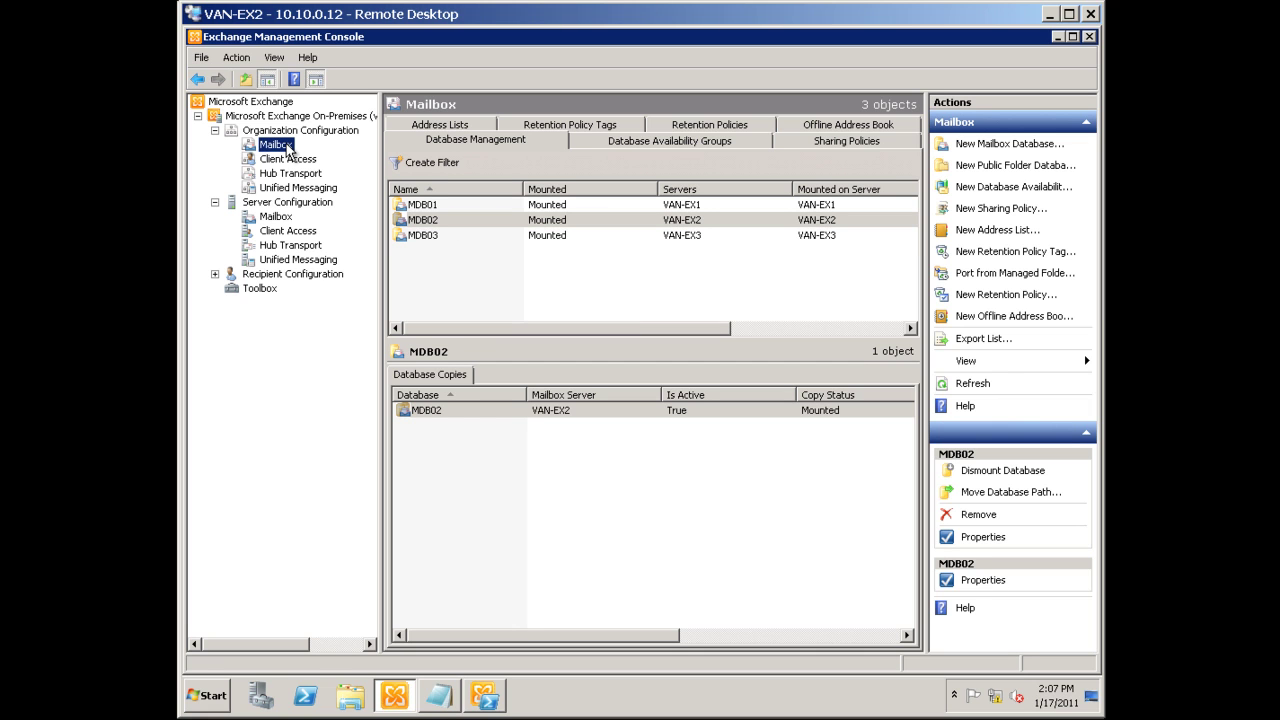
key("F5")
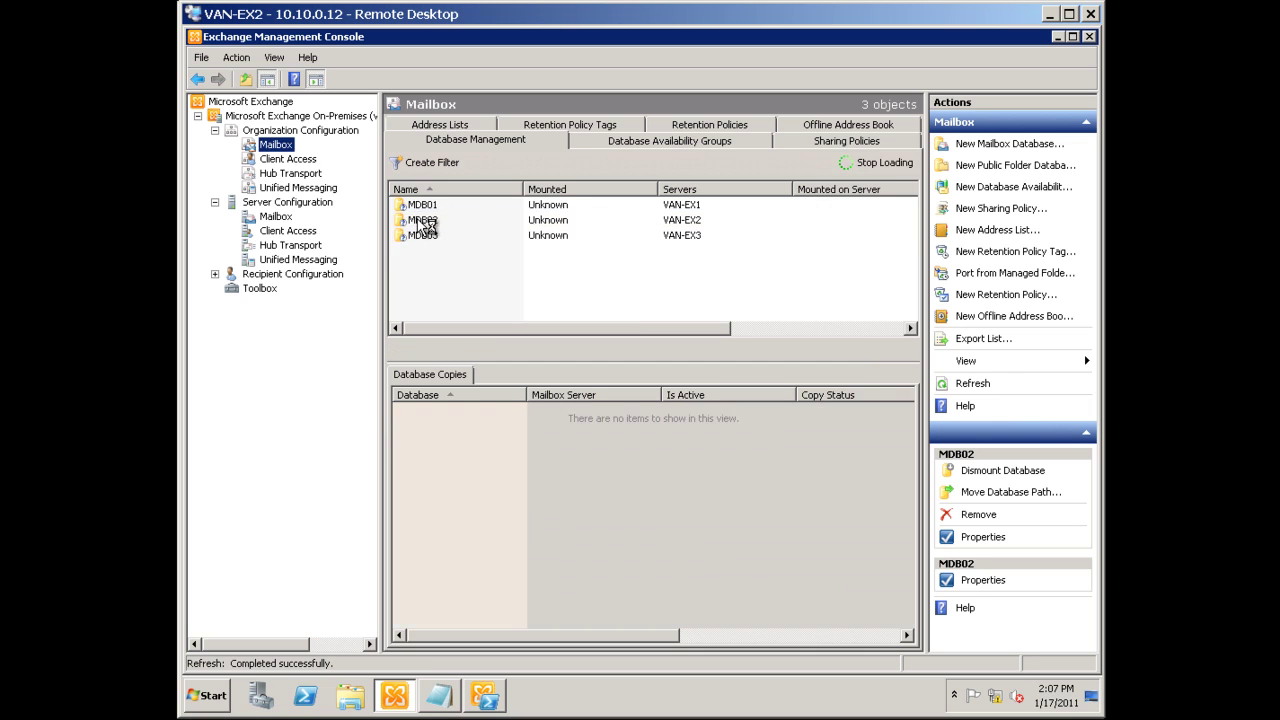
right_click(421, 221)
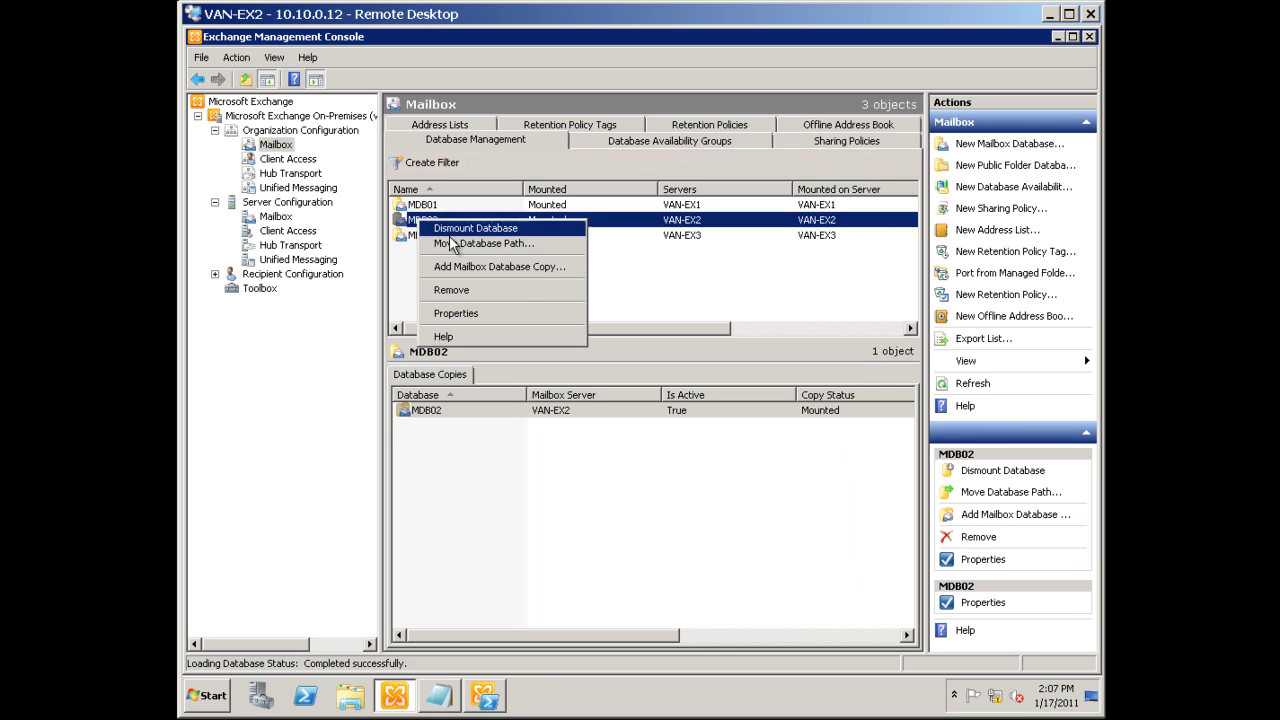
left_click(521, 270)
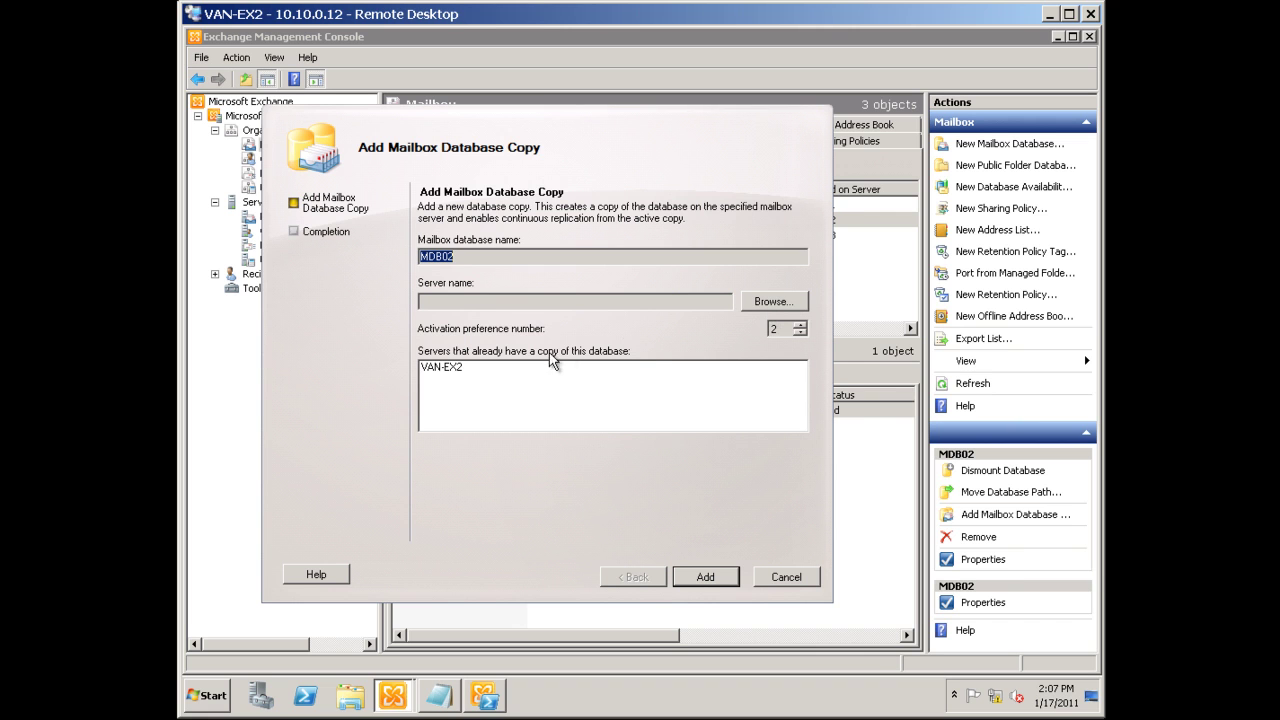
Step: Choose VAN-EX3 as the server for the MDB02 copy, add the copy and finish the wizard
left_click(465, 375)
left_click(774, 302)
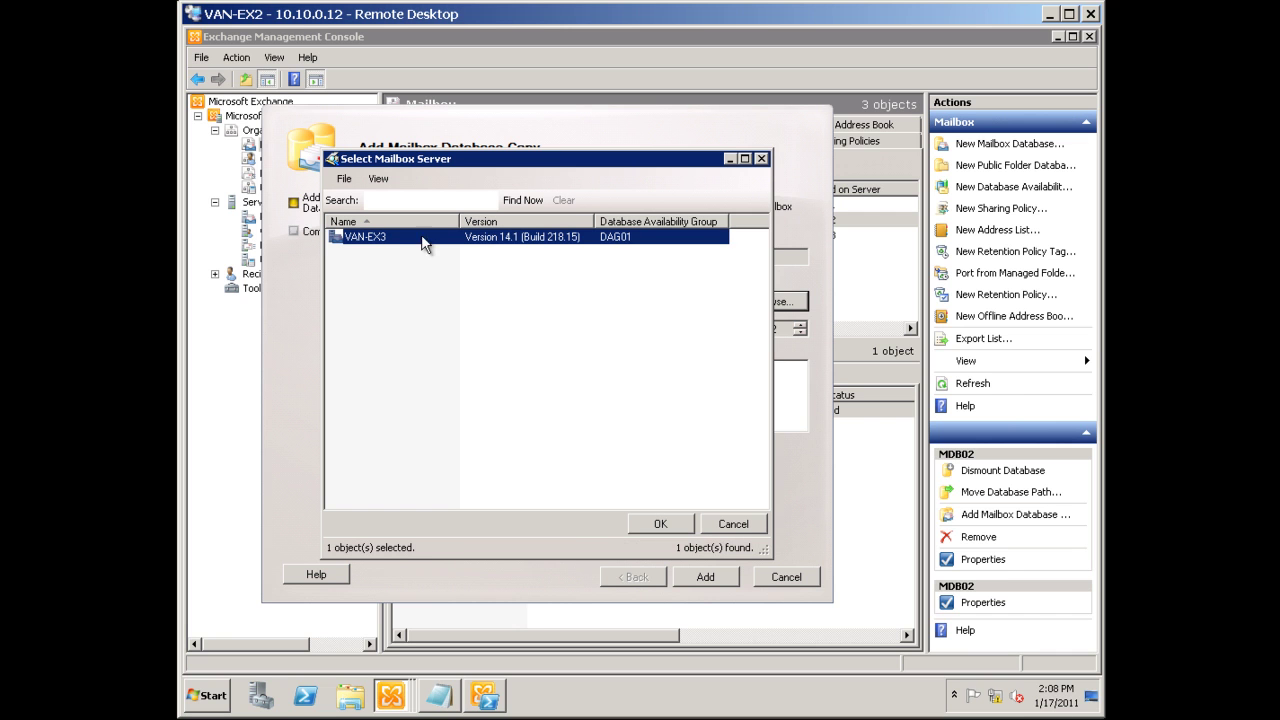
left_click(676, 526)
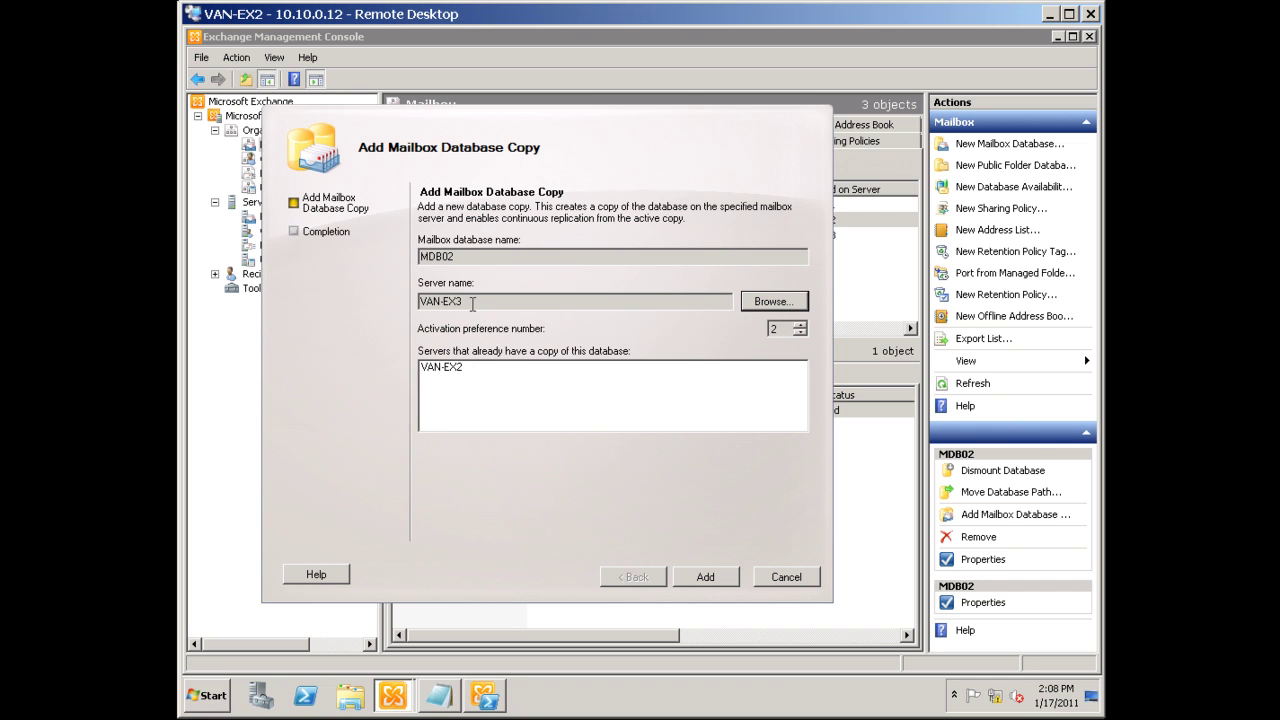
left_click(705, 578)
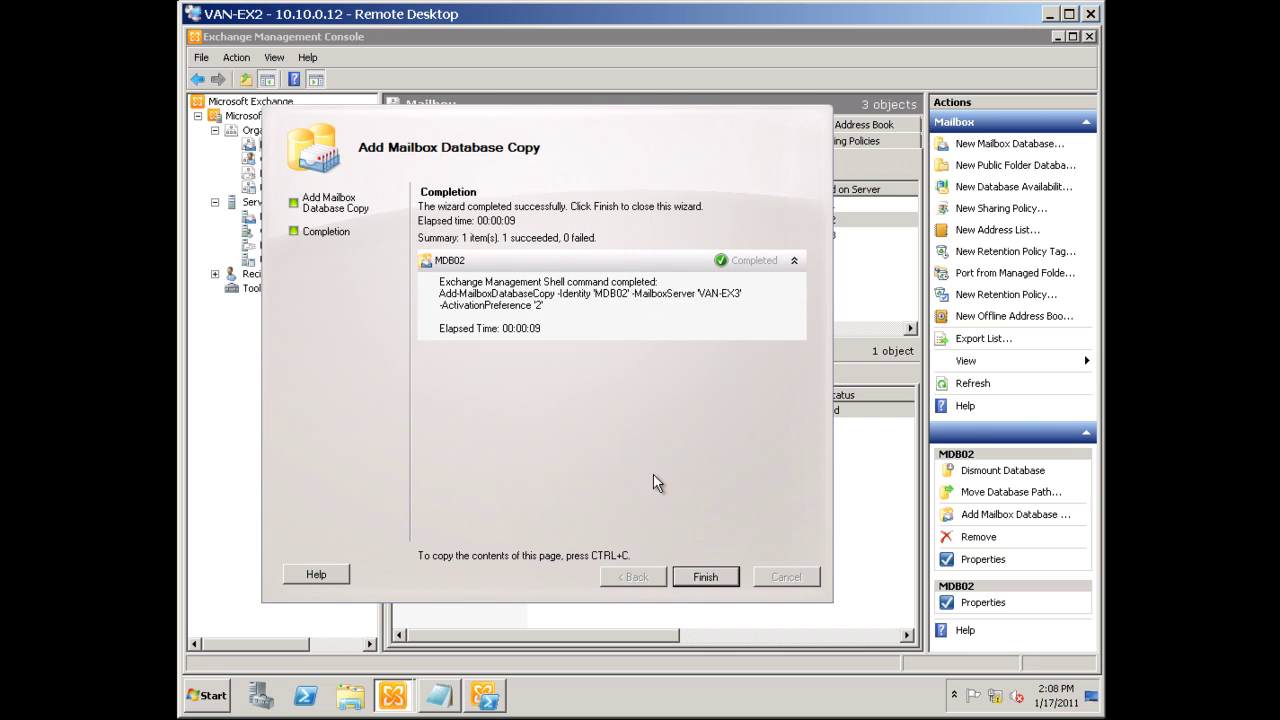
left_click(700, 578)
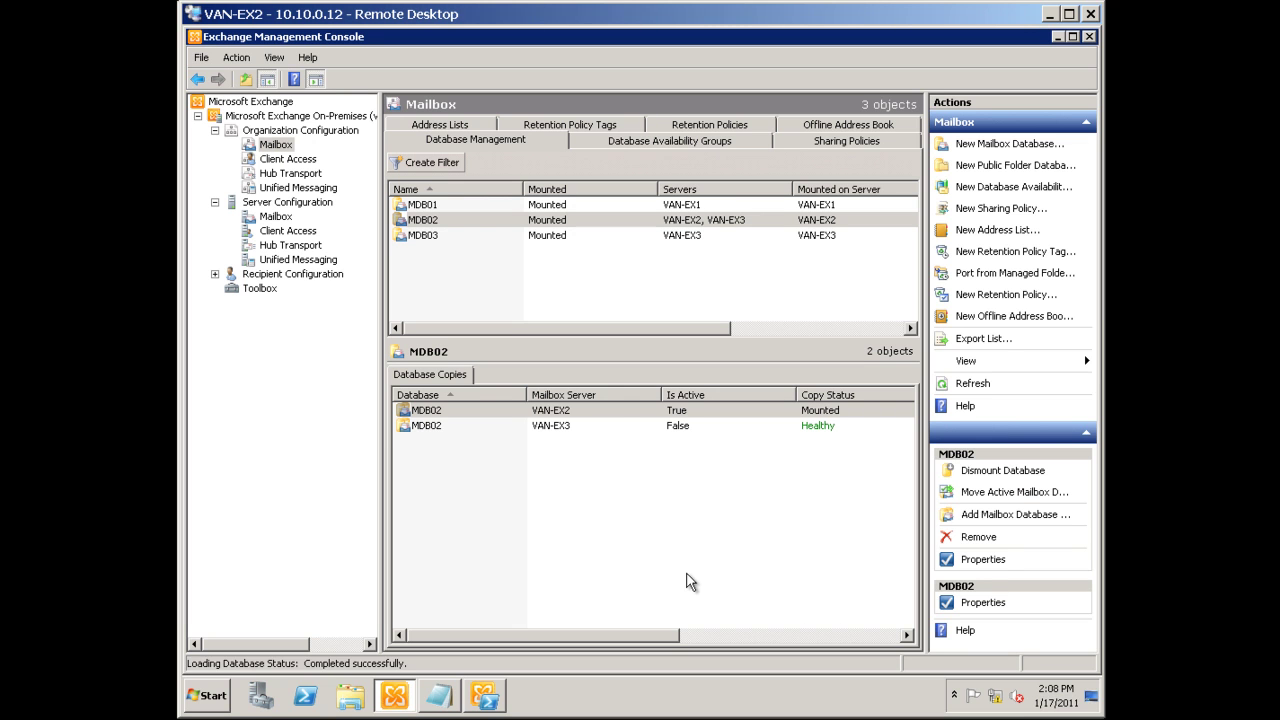
Step: Add a mailbox database copy of MDB03 on server VAN-EX2 and finish the wizard
left_click(428, 238)
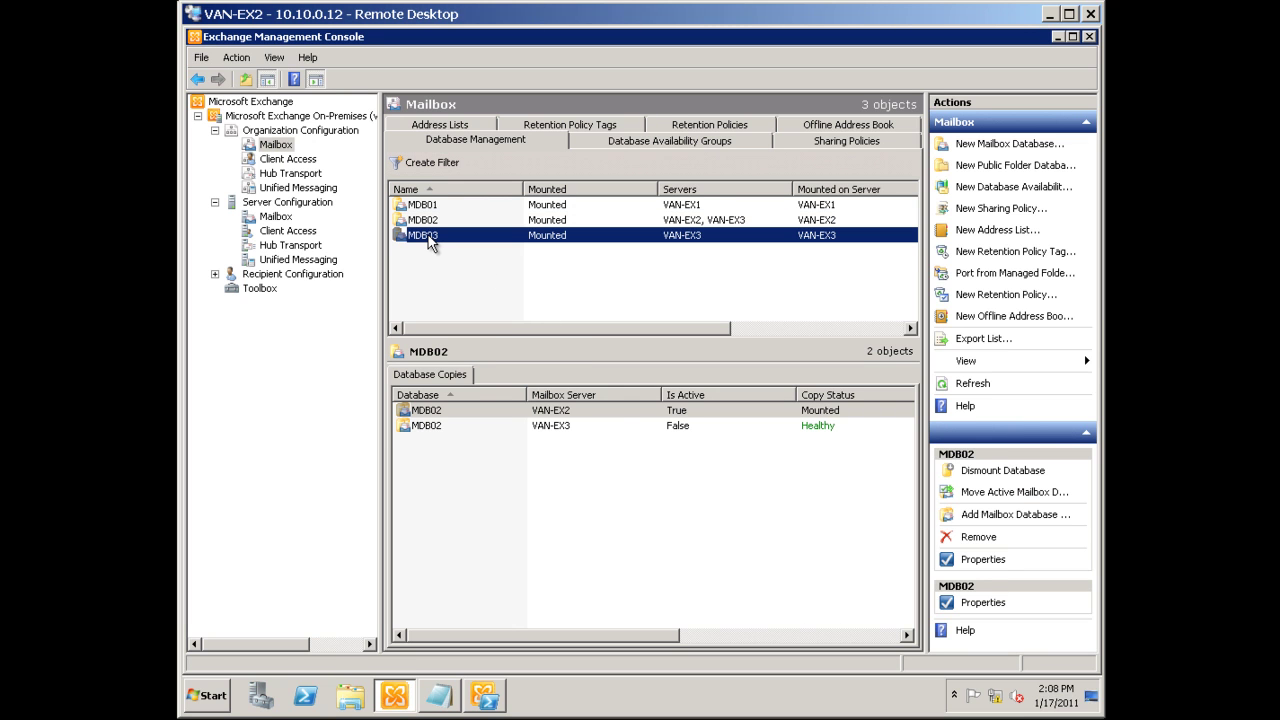
right_click(428, 238)
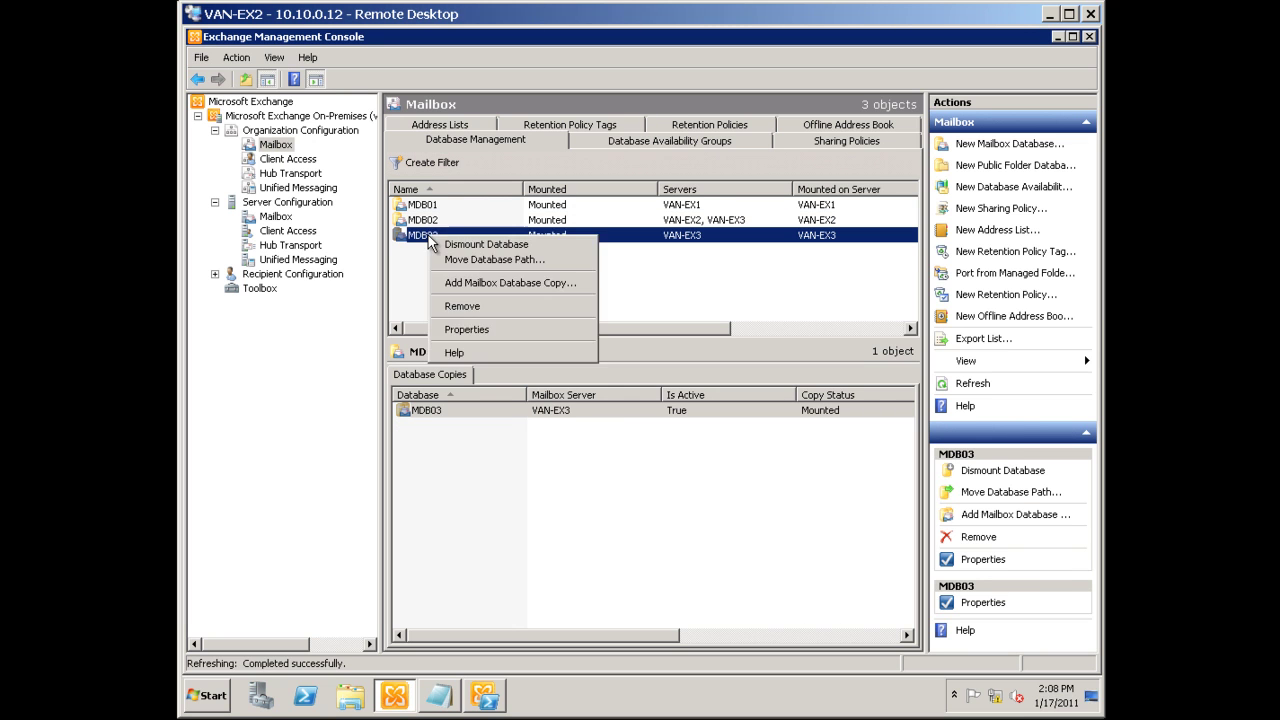
left_click(462, 284)
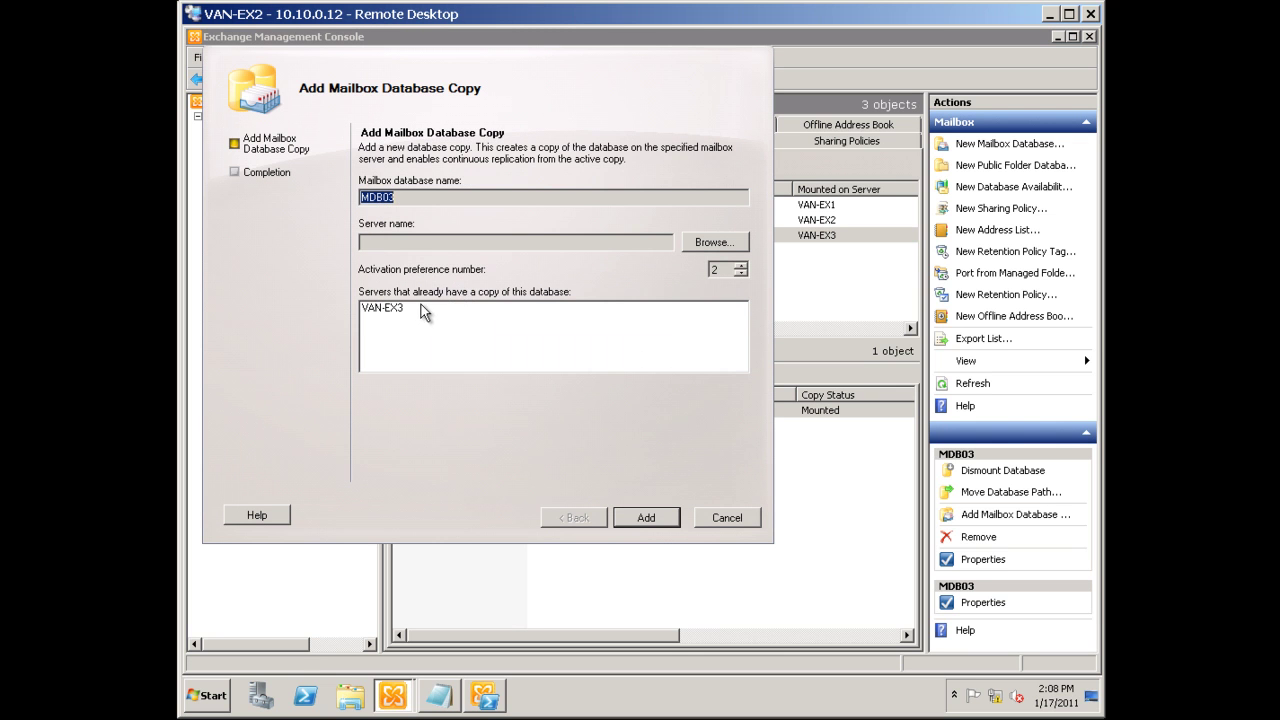
left_click(693, 241)
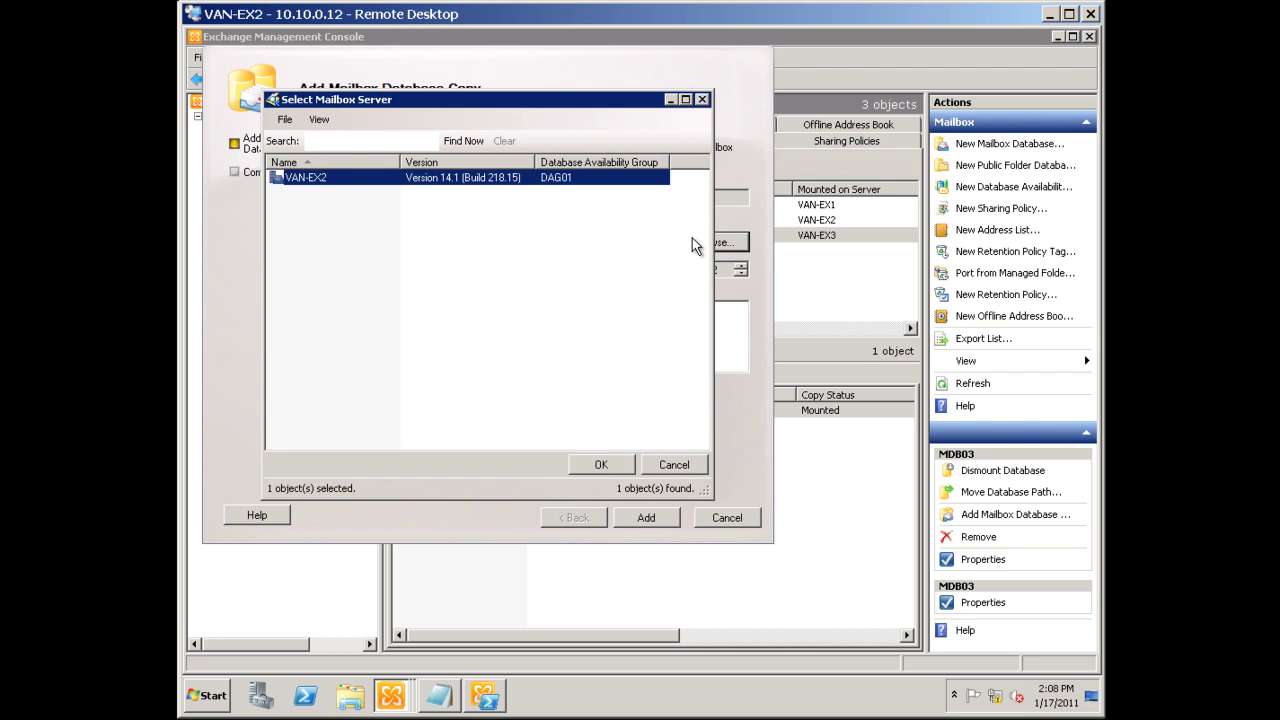
left_click(601, 464)
left_click(645, 518)
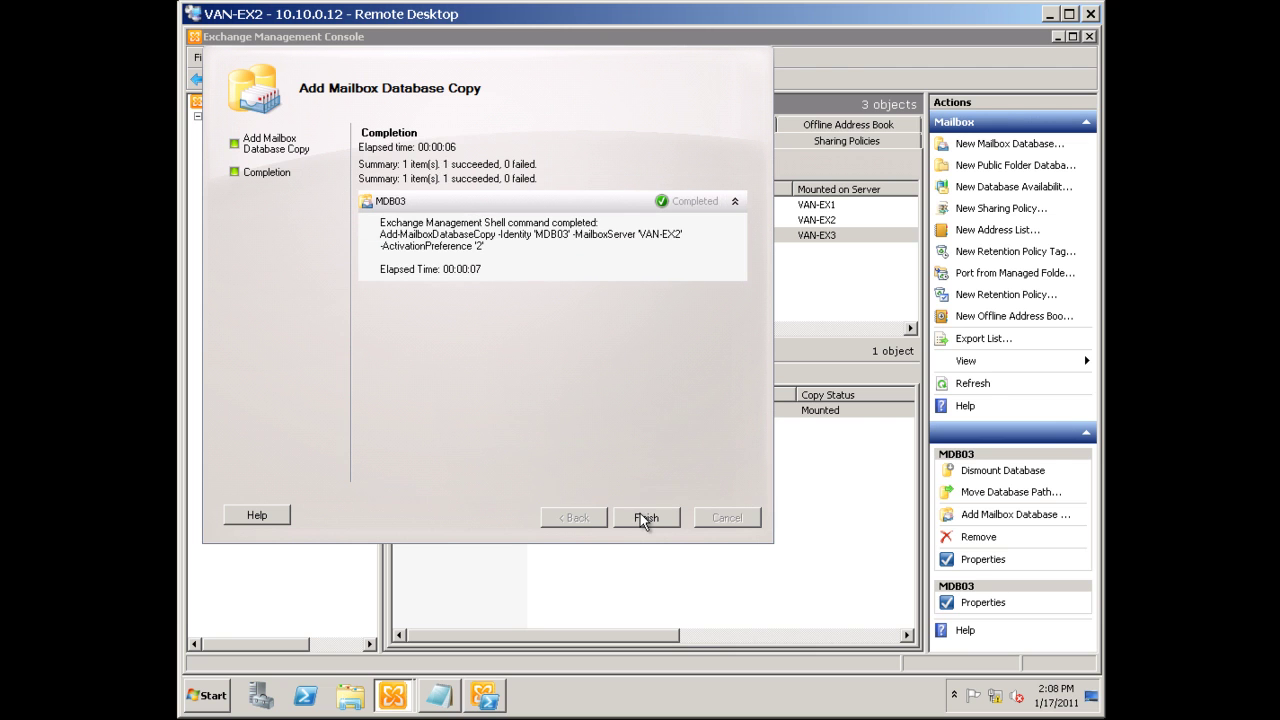
left_click(646, 517)
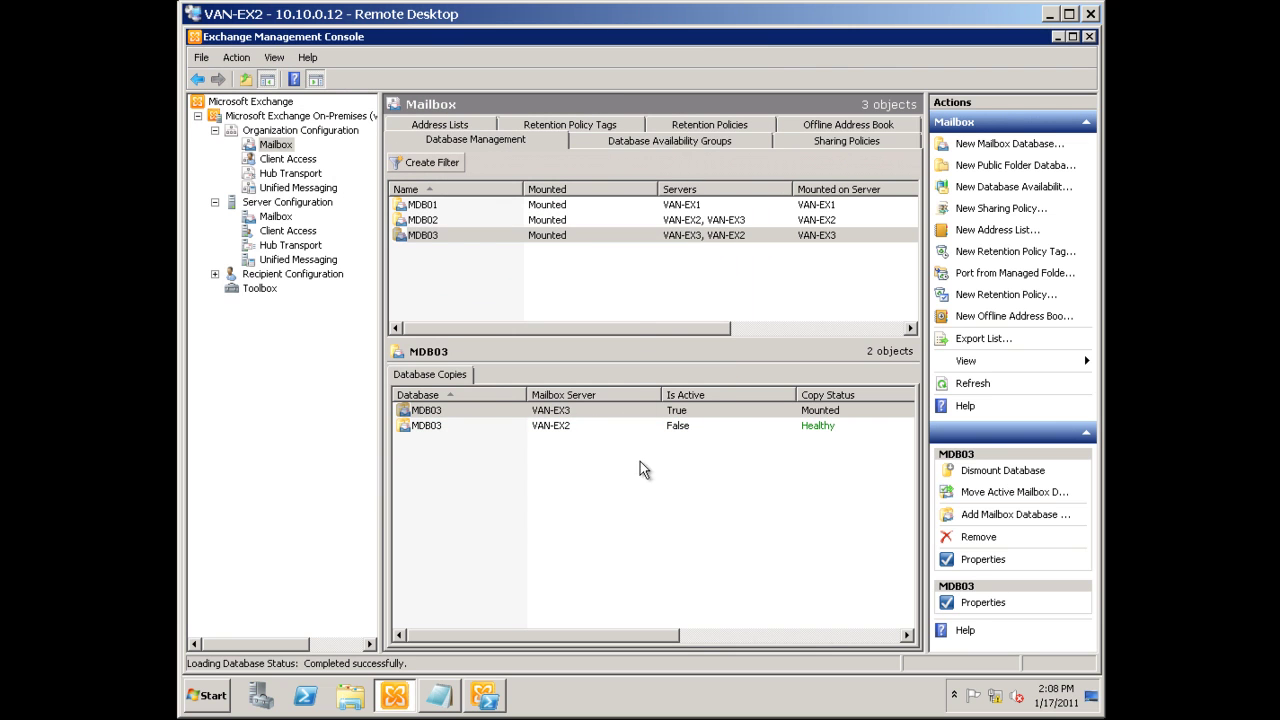
Step: Review the servers and master of MDB02 in the database list, and select its copy on VAN-EX2
left_click(565, 222)
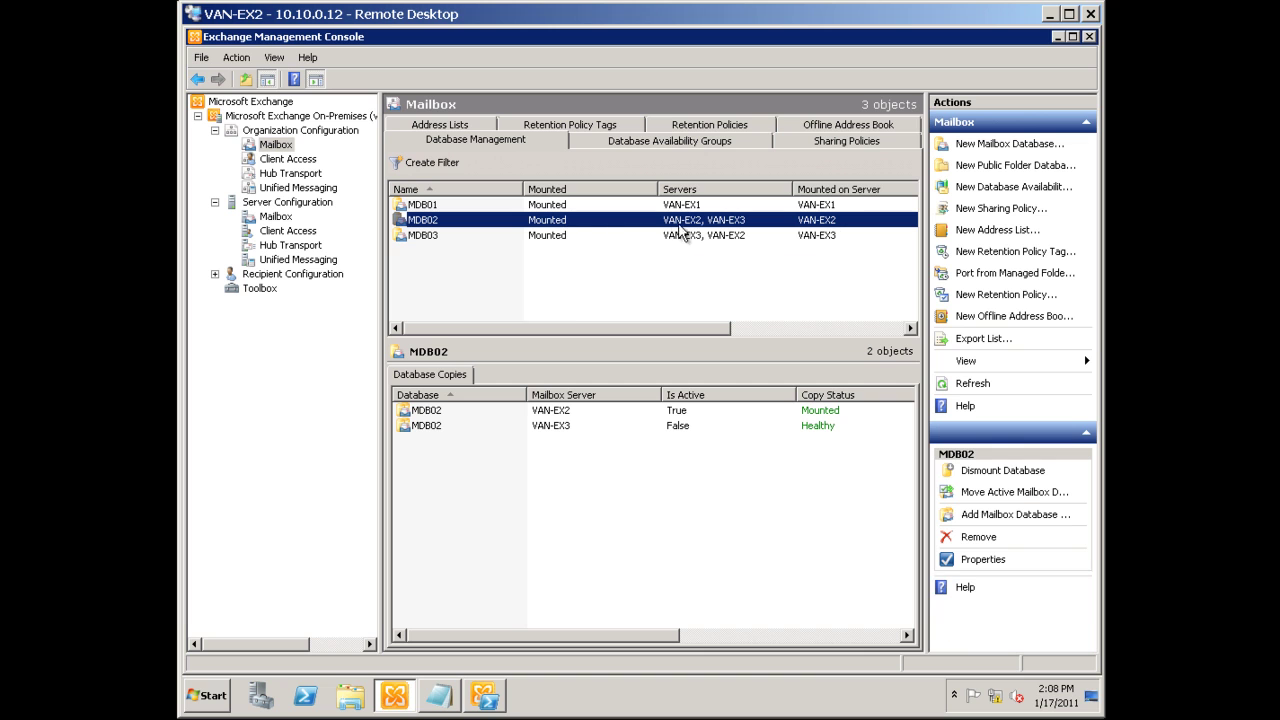
left_click(757, 330)
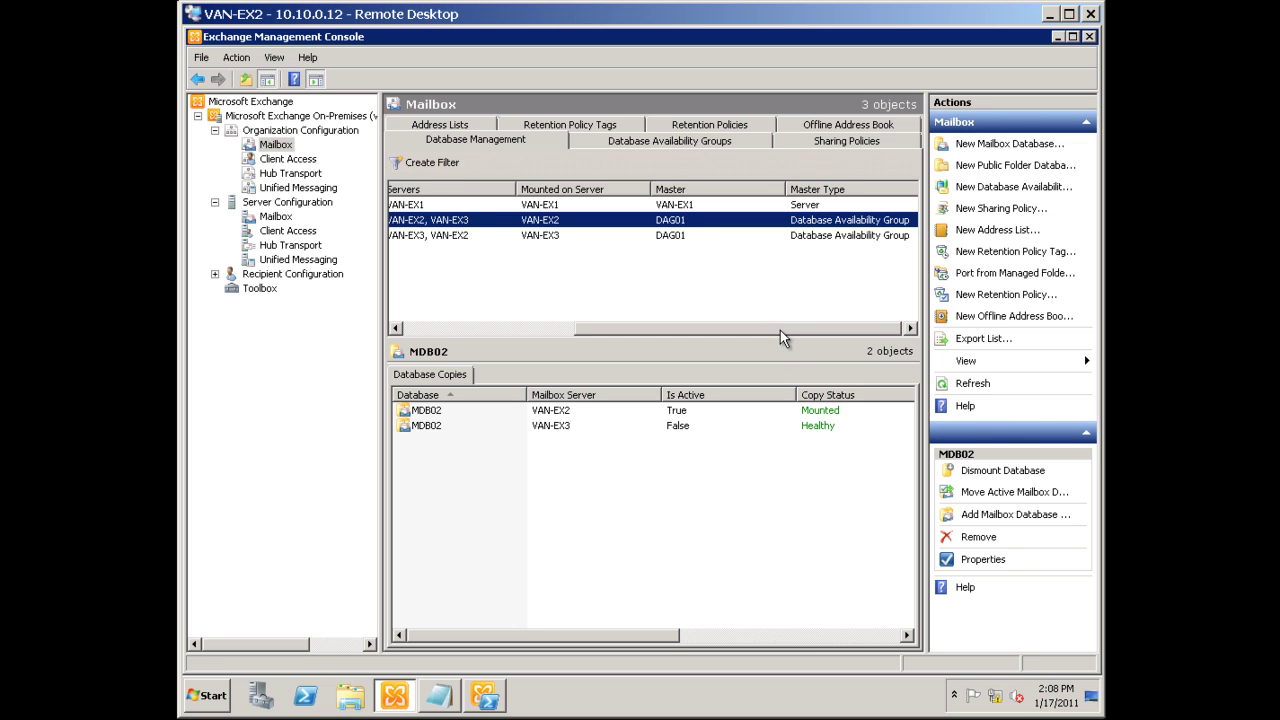
left_click_drag(780, 330, 481, 372)
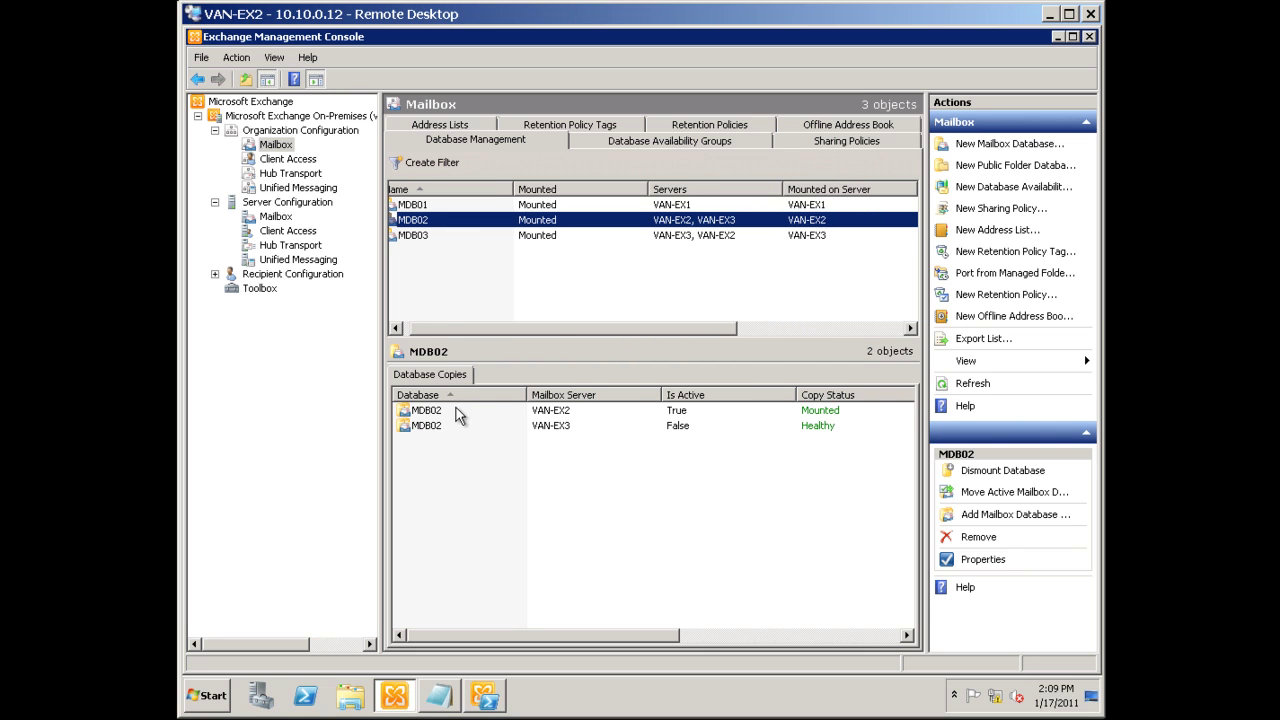
left_click(455, 412)
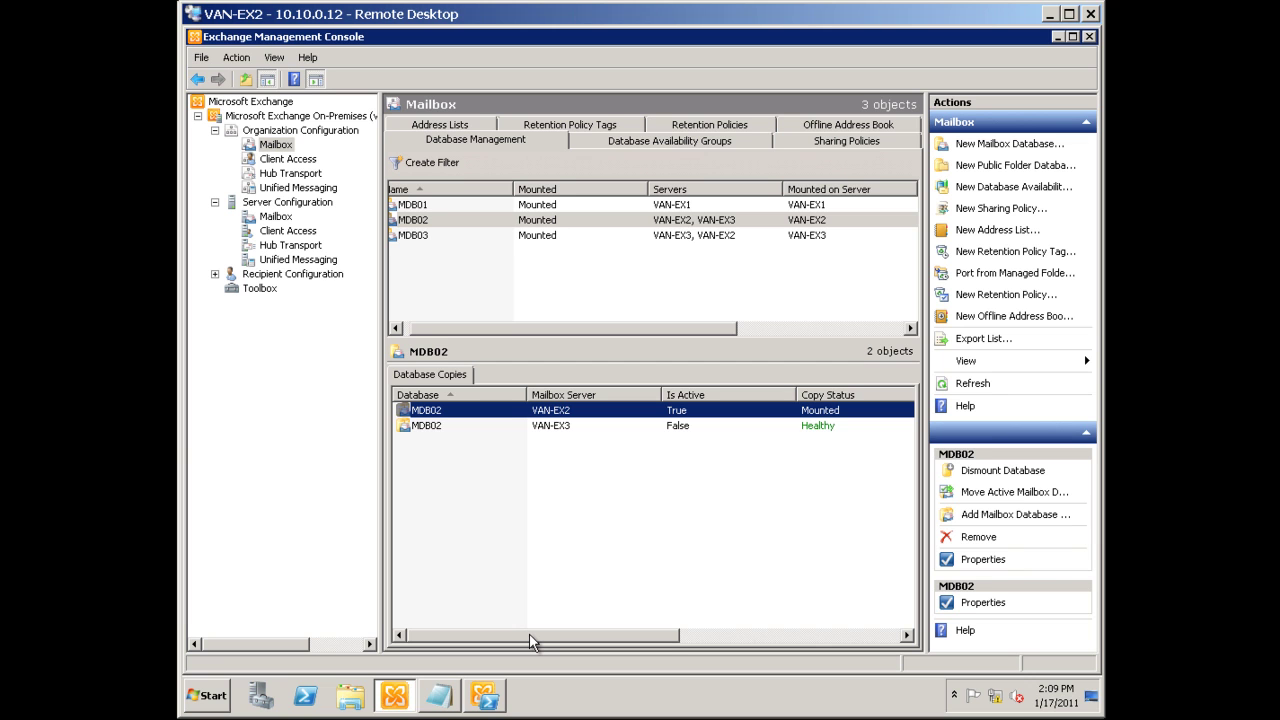
Step: Check the copies of MDB02, switch to Notepad and replace its notes with the copied Switchover text
left_click_drag(530, 635, 472, 645)
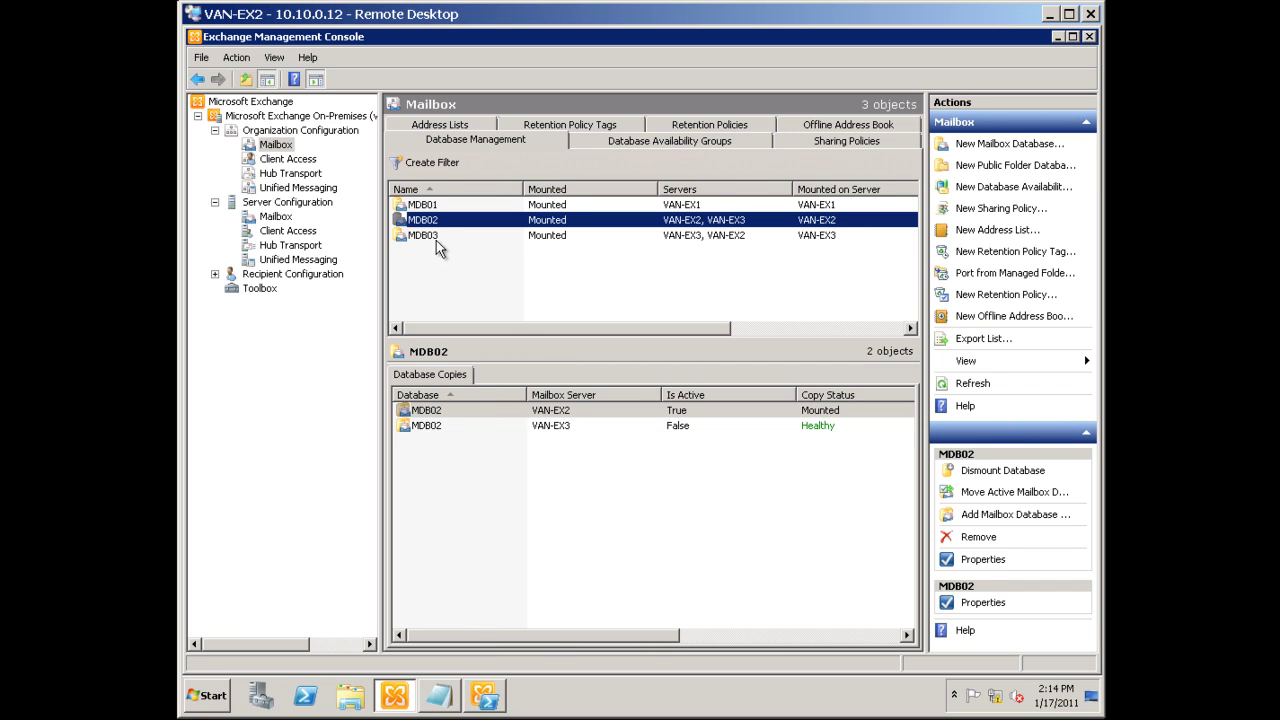
left_click(675, 410)
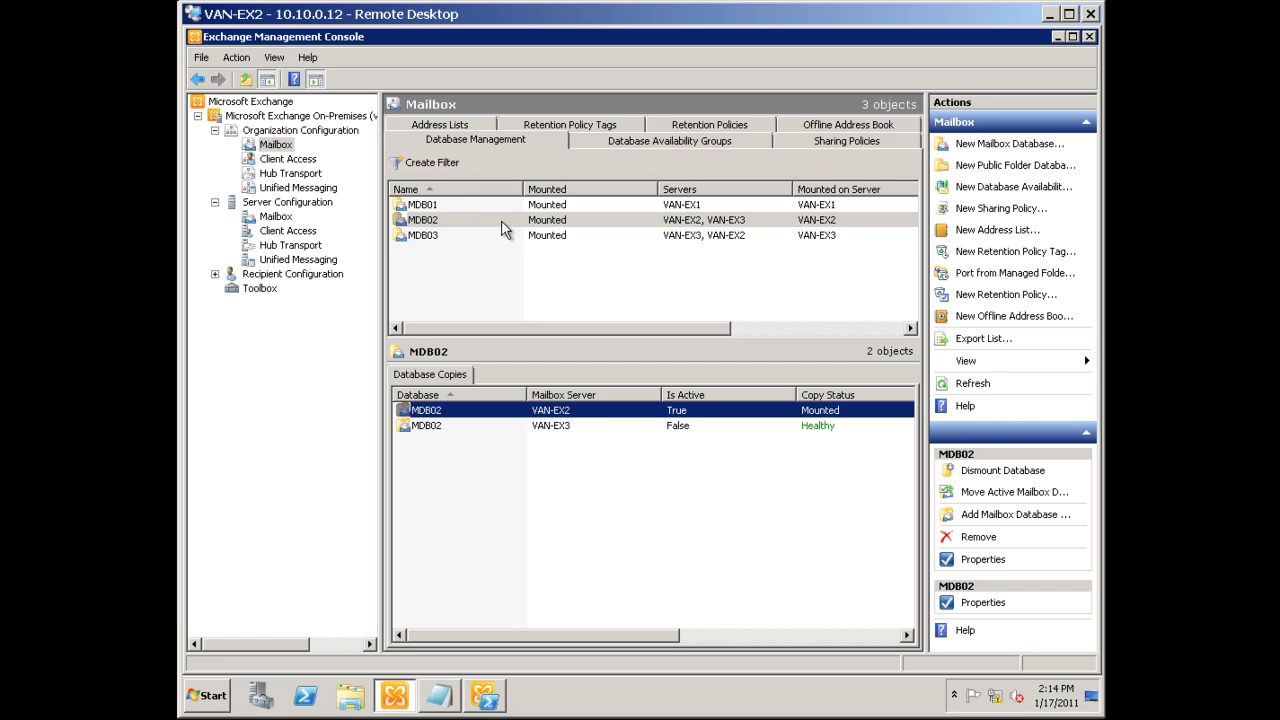
left_click(440, 697)
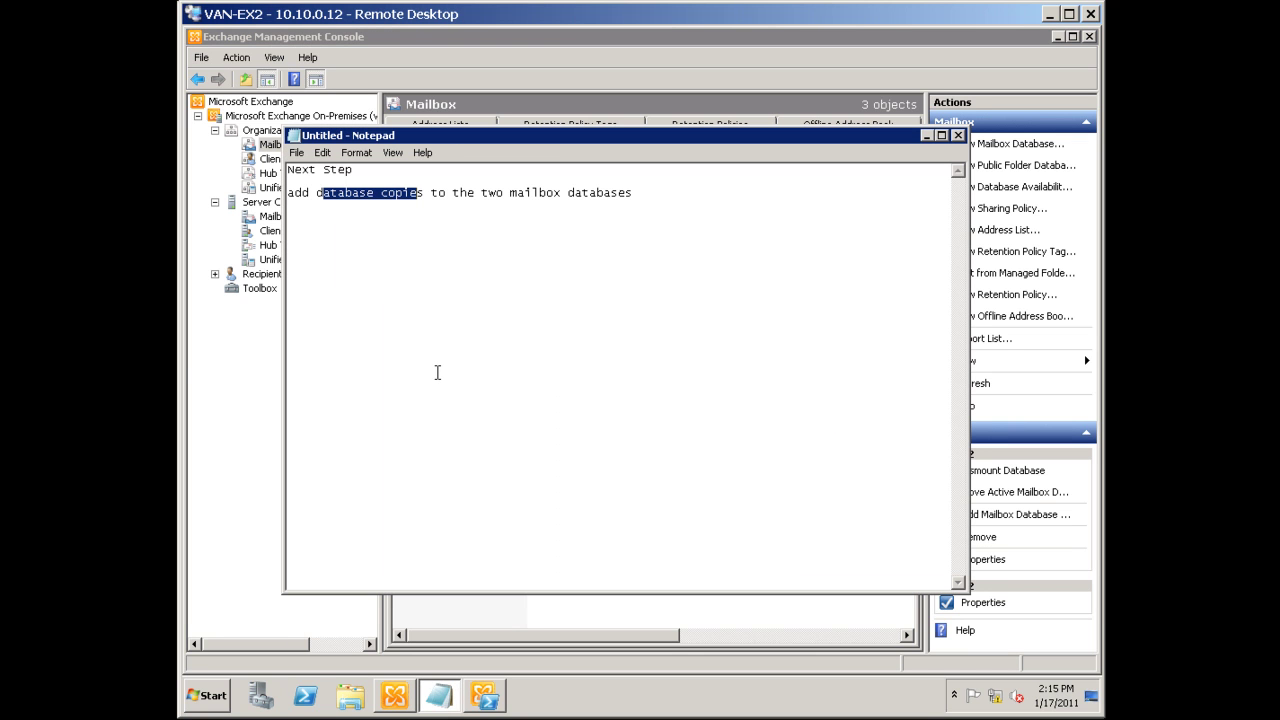
left_click(428, 363)
key("ctrl+a")
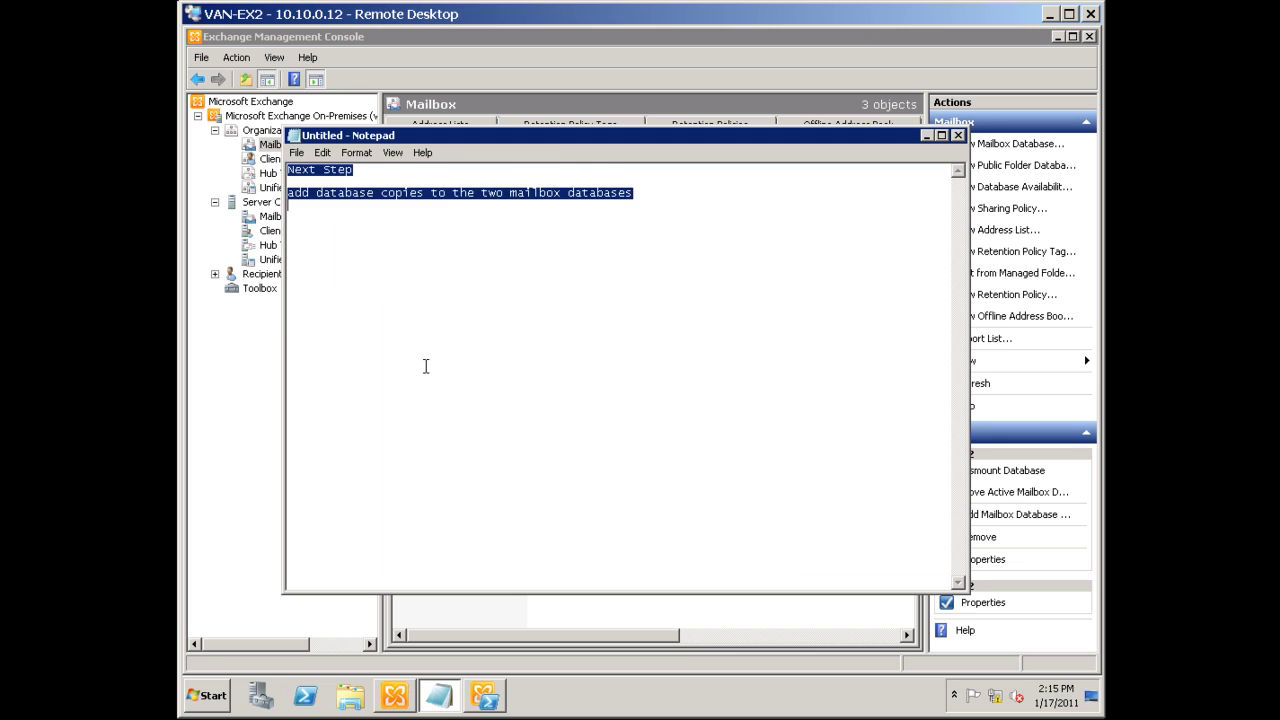
key("ctrl+v")
Step: Read through the Switchover notes on Move Active Mailbox Database and the mount dial options from Lossless to None
left_click_drag(361, 170, 285, 172)
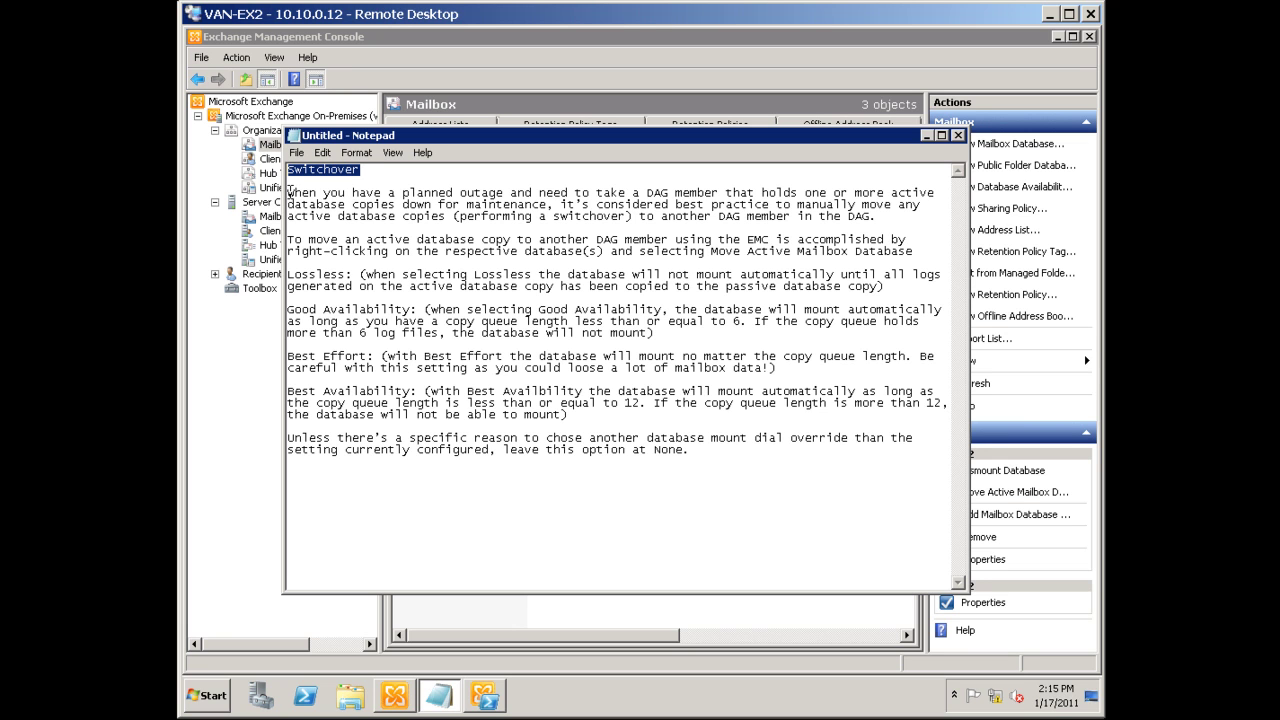
left_click_drag(289, 239, 340, 238)
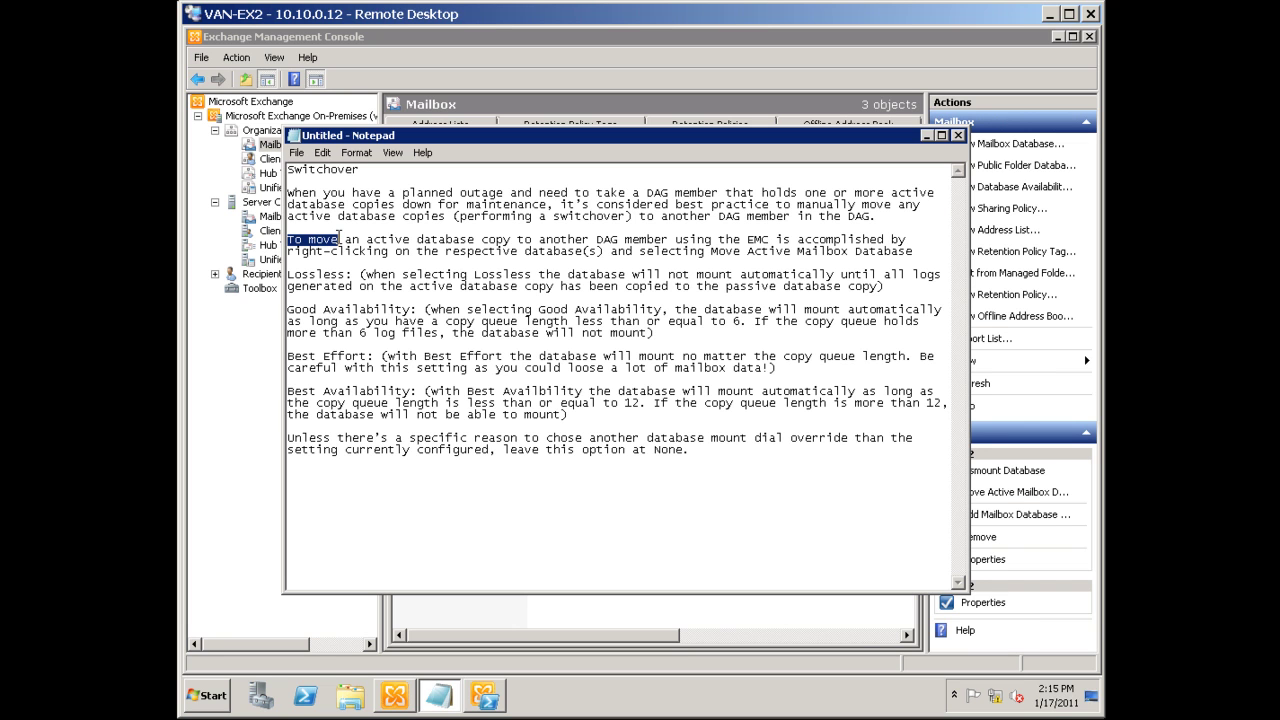
left_click_drag(710, 246, 915, 246)
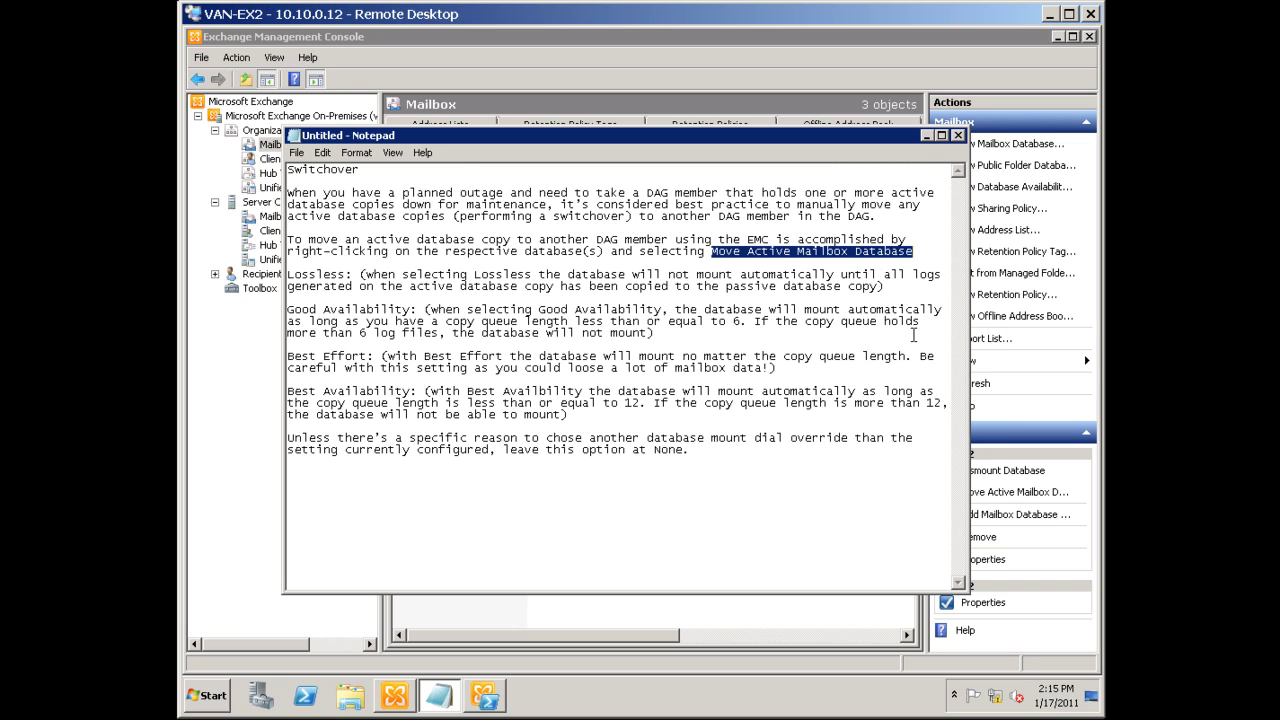
left_click_drag(347, 274, 287, 274)
left_click_drag(406, 314, 289, 313)
left_click_drag(370, 357, 271, 357)
left_click_drag(413, 391, 289, 391)
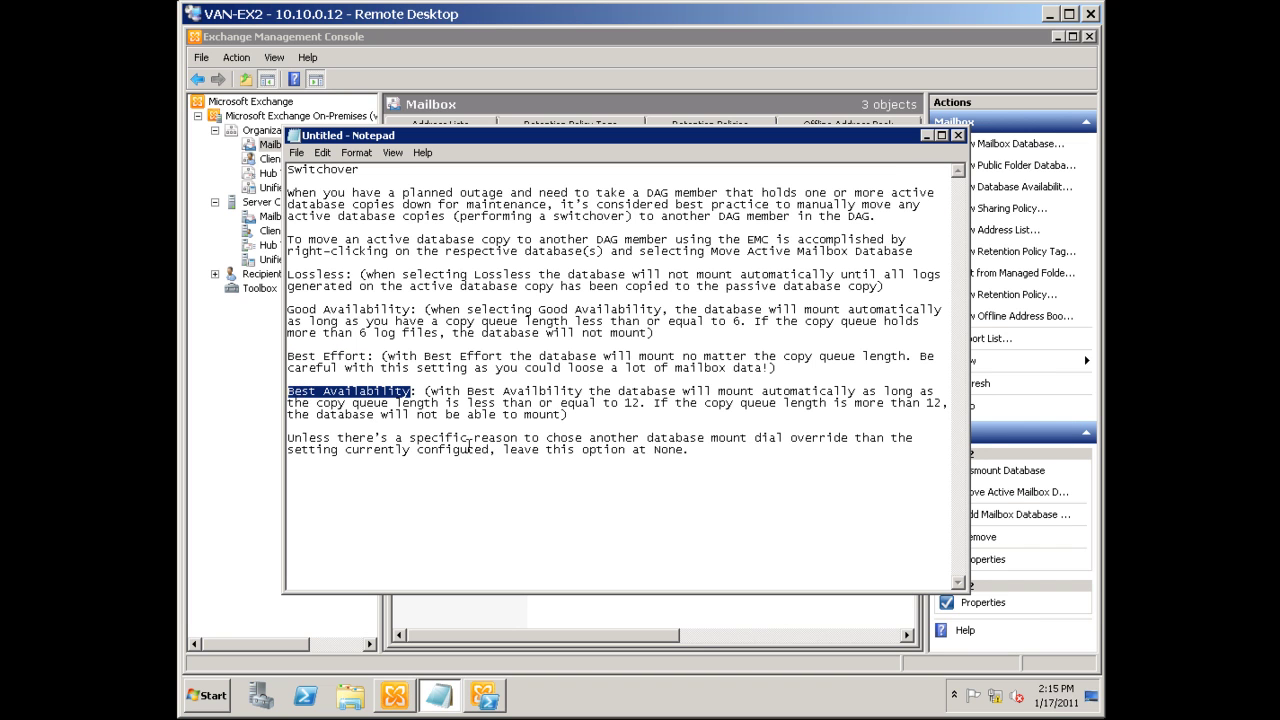
left_click_drag(653, 450, 685, 450)
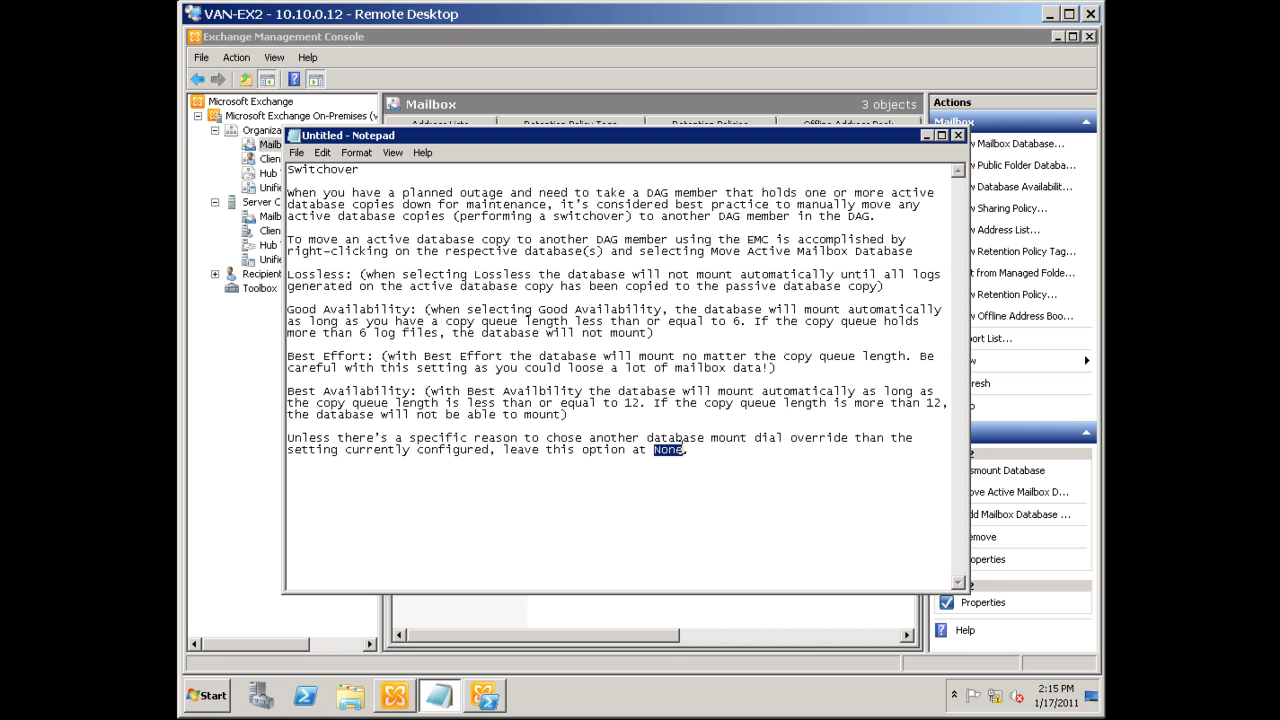
left_click(926, 135)
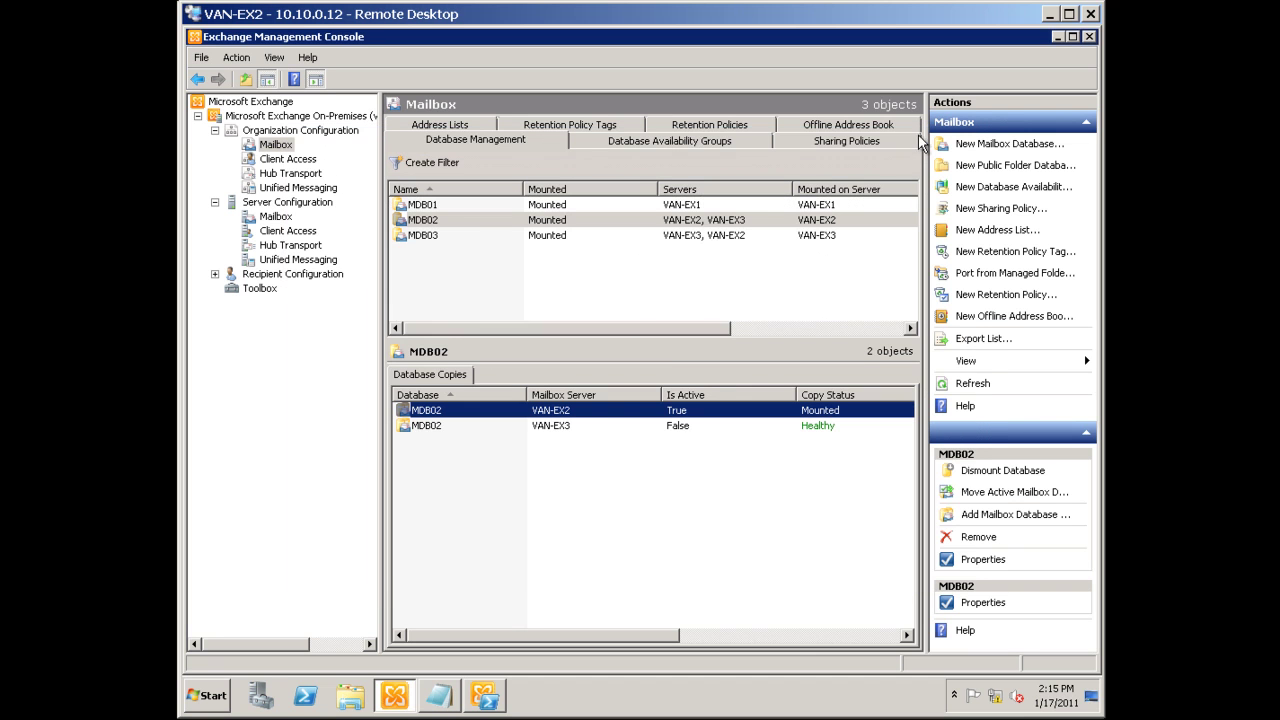
Step: Start moving the active copy of mailbox database MDB02 and choose VAN-EX3 as the server to host it
right_click(469, 222)
left_click(510, 242)
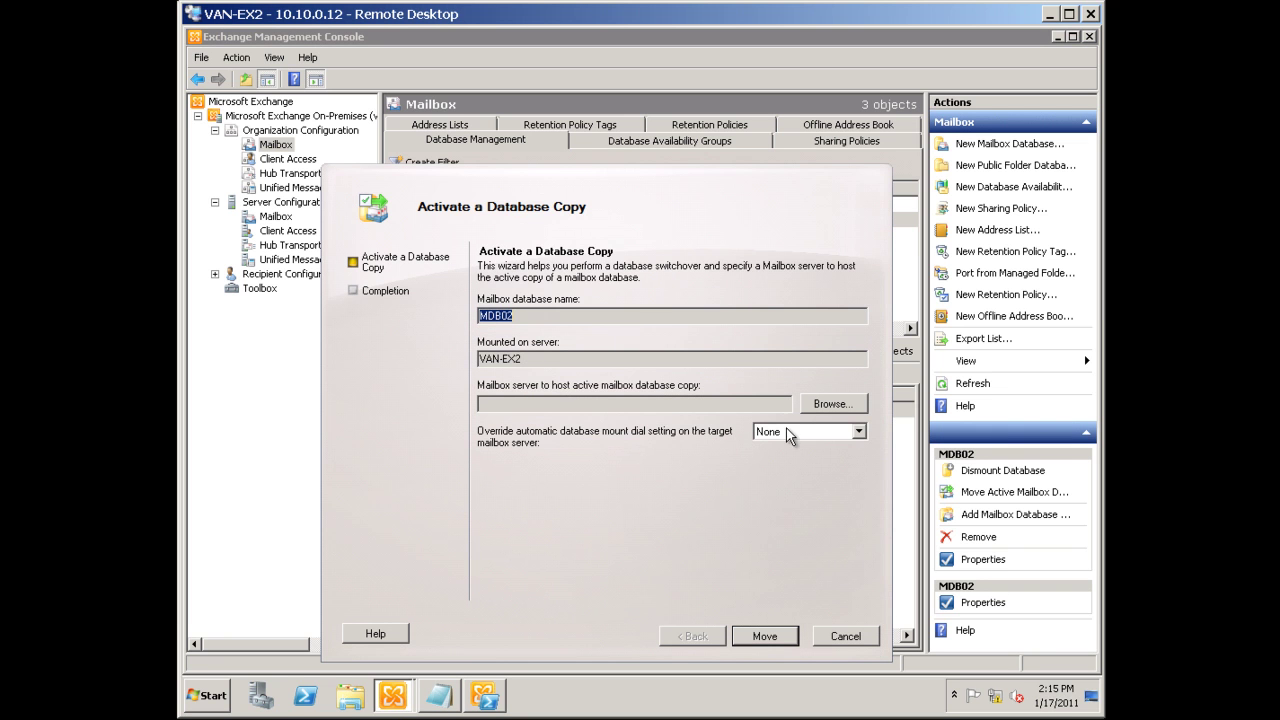
left_click(833, 403)
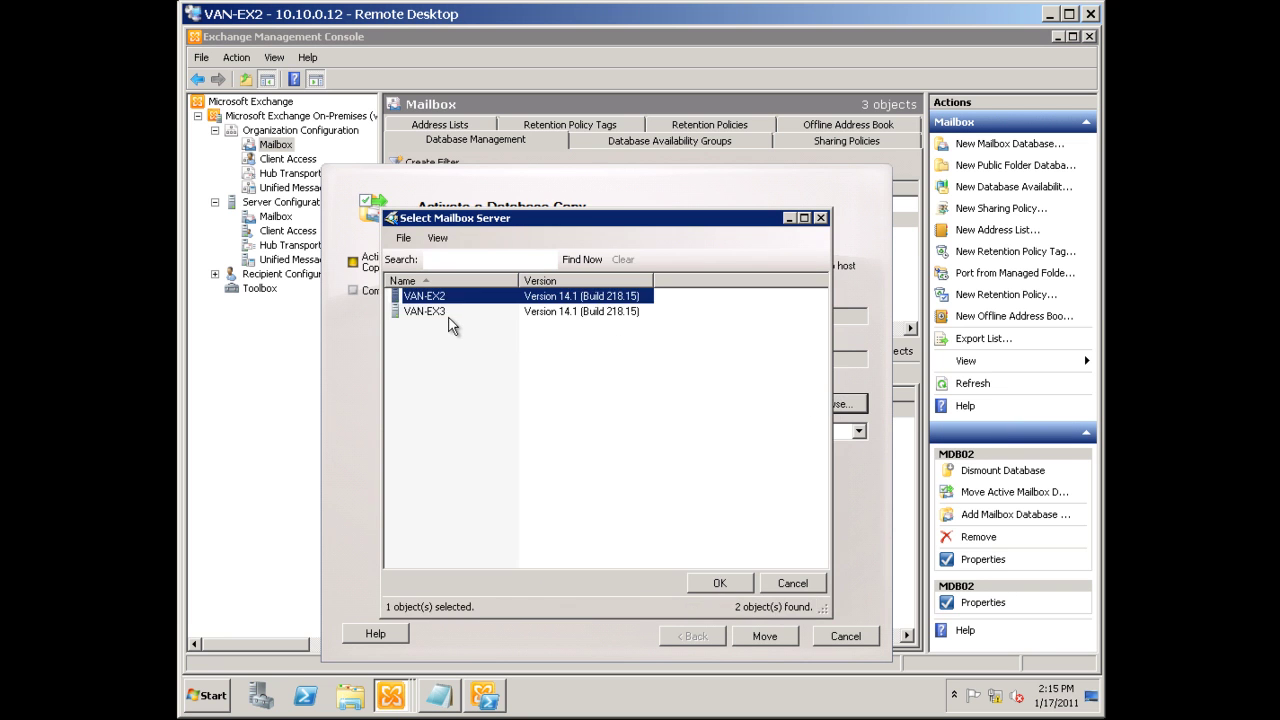
left_click_drag(475, 225, 746, 222)
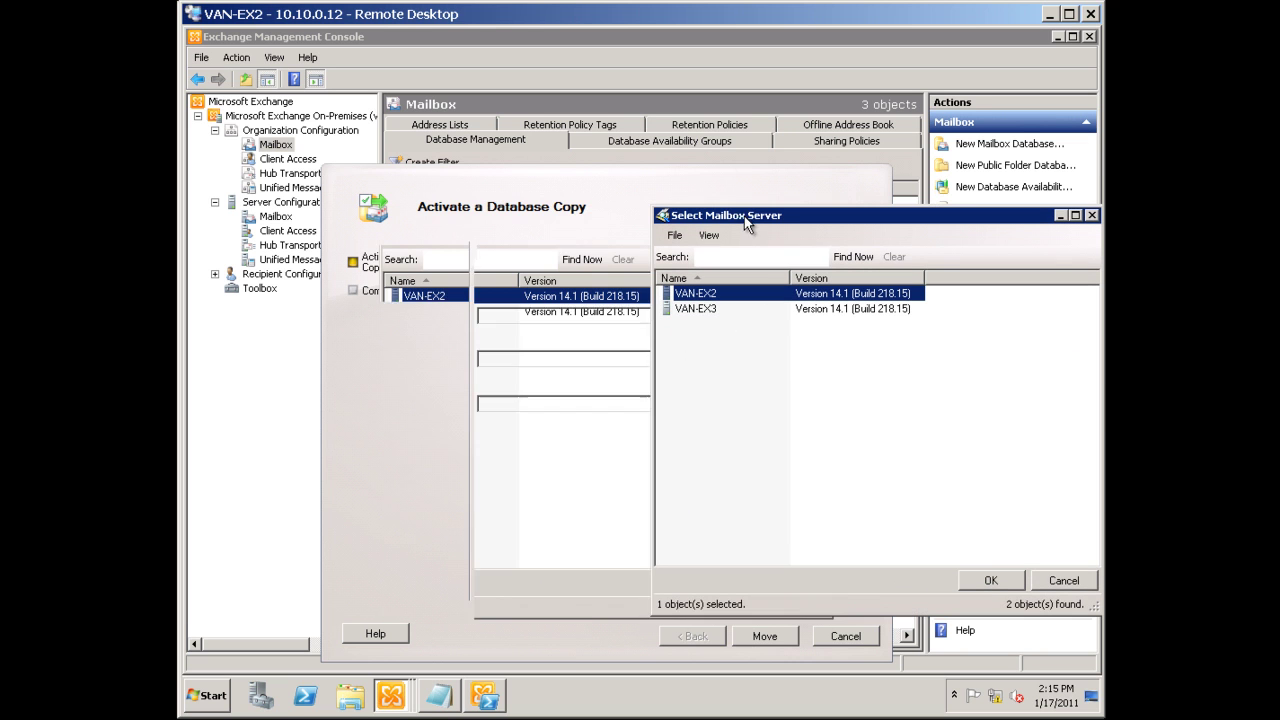
left_click(698, 309)
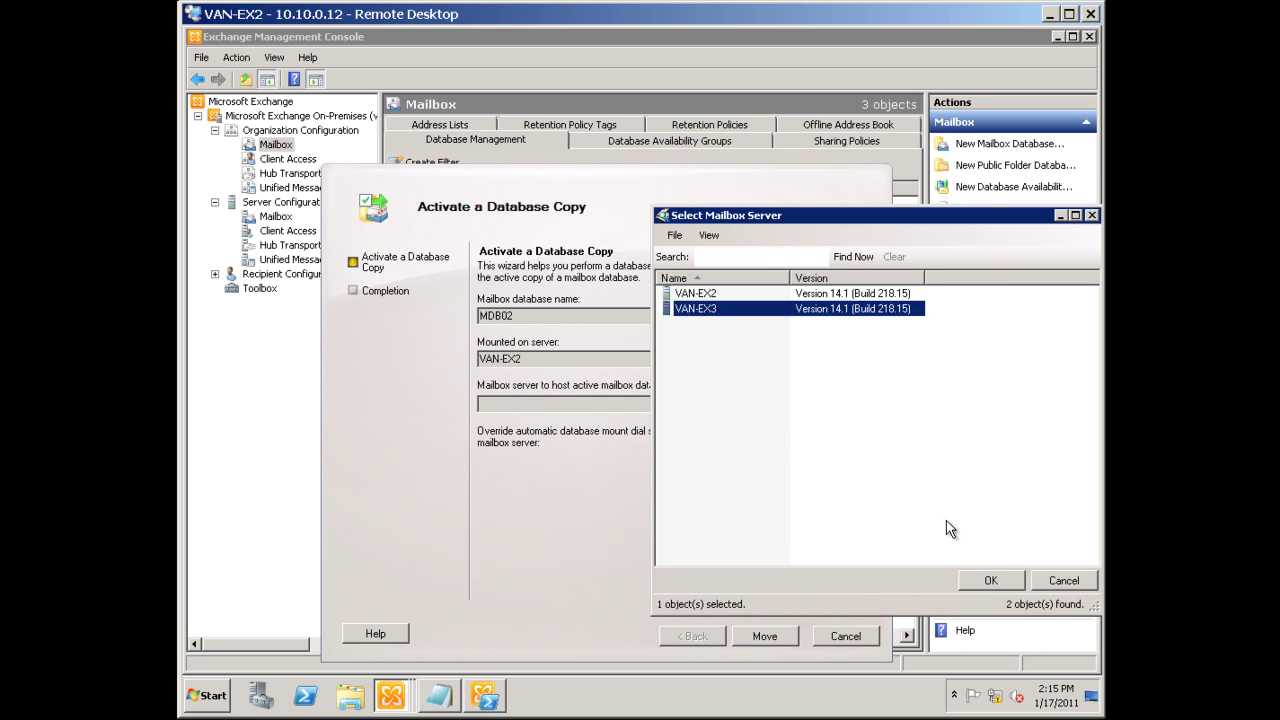
left_click(983, 576)
Step: Leave the mount dial override at None, perform the MDB02 switchover and finish the wizard
left_click(812, 432)
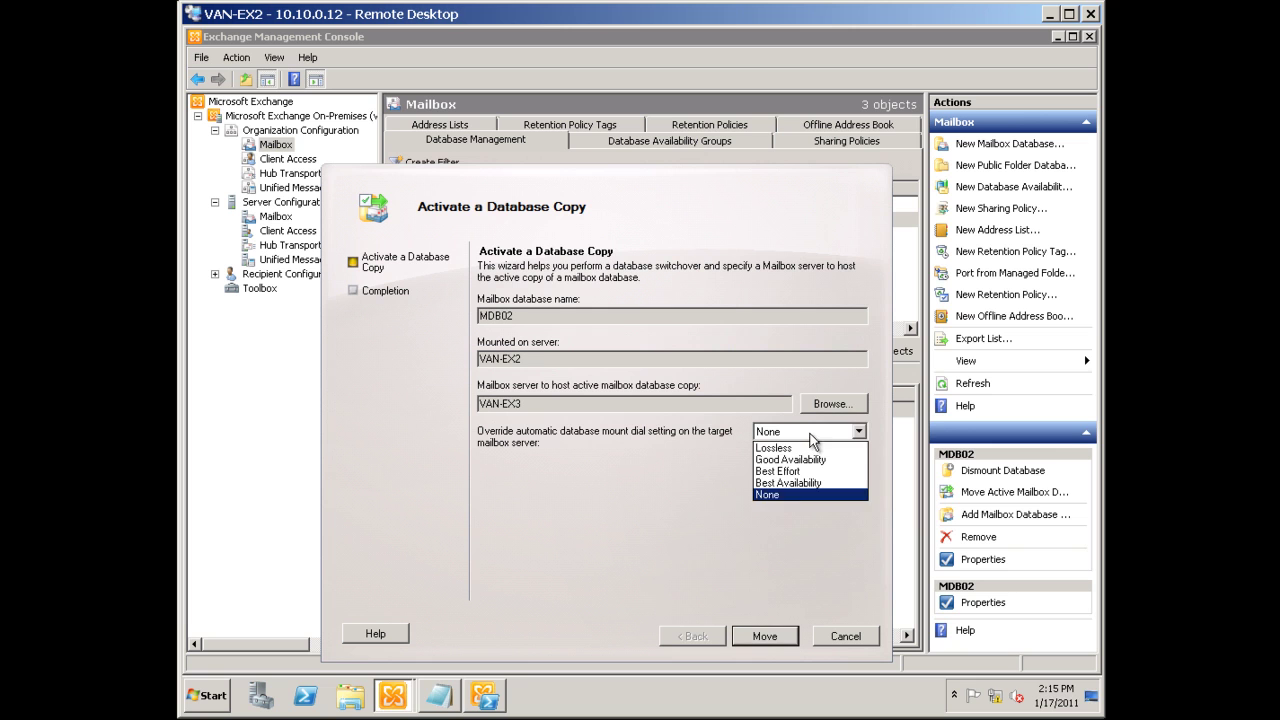
left_click(808, 494)
left_click(765, 634)
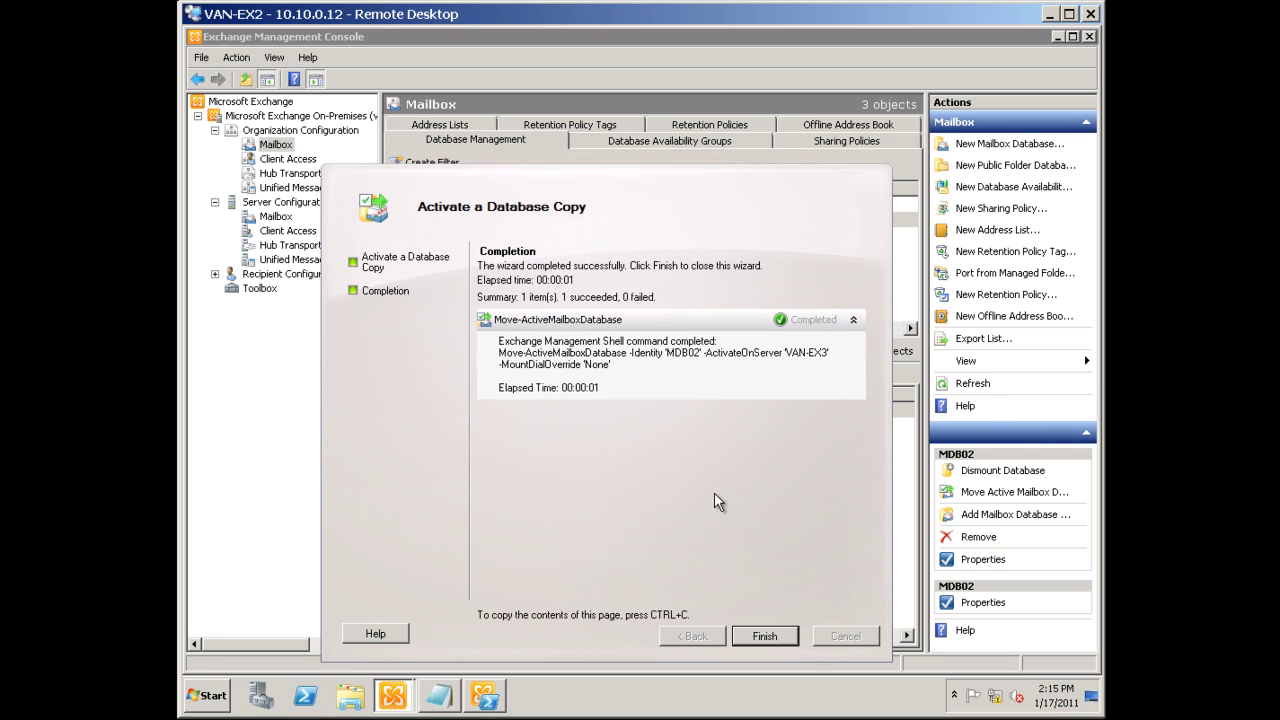
left_click(764, 637)
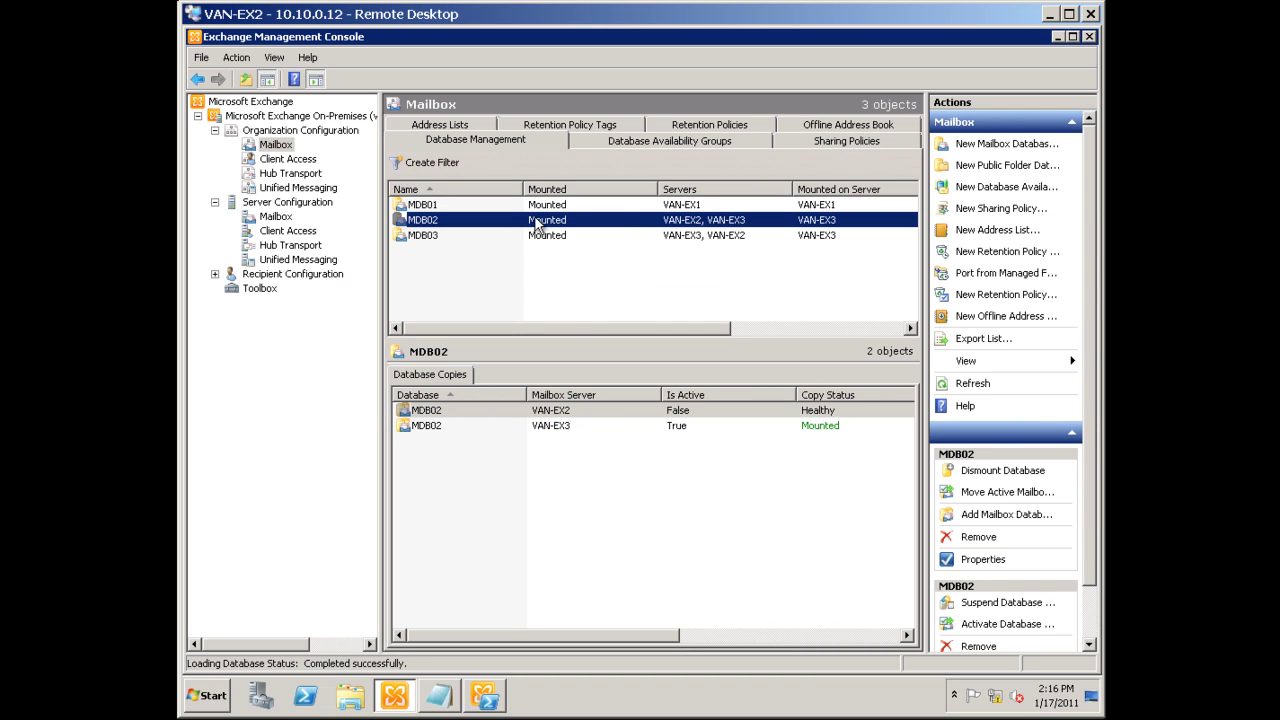
Step: Examine the active state of both MDB02 copies and refresh the organization's Mailbox configuration
left_click(673, 423)
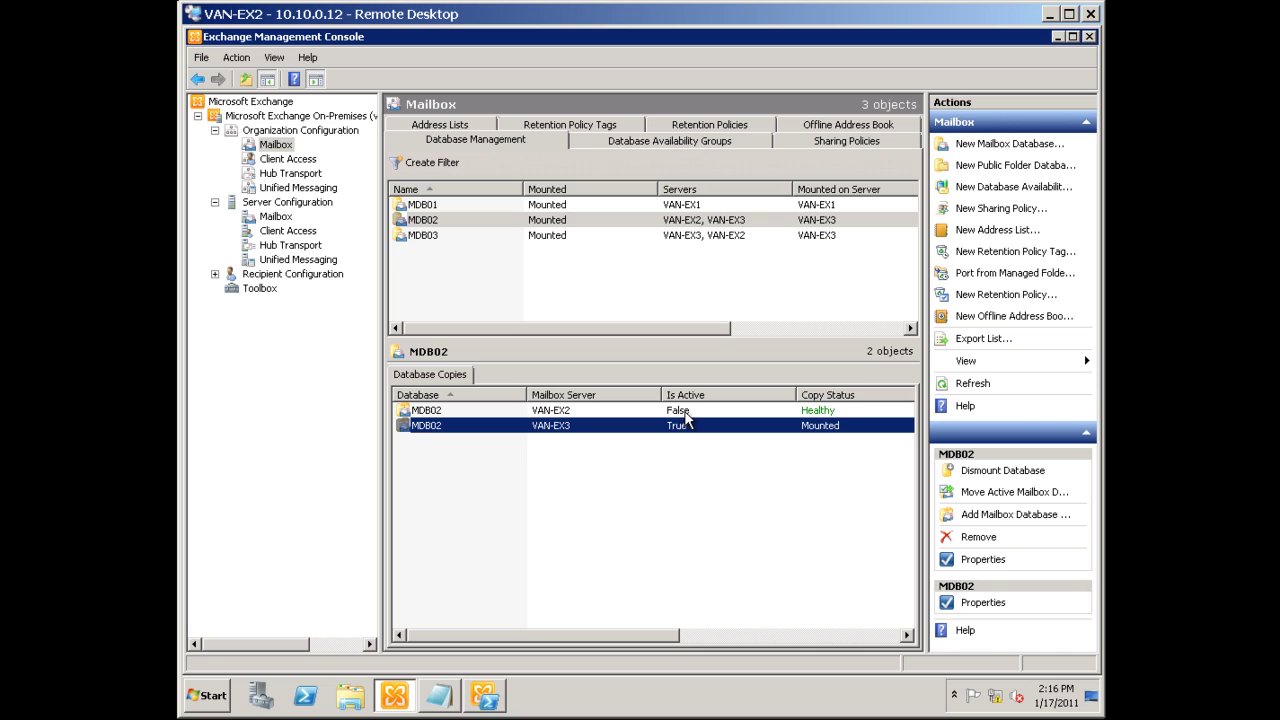
left_click(686, 413)
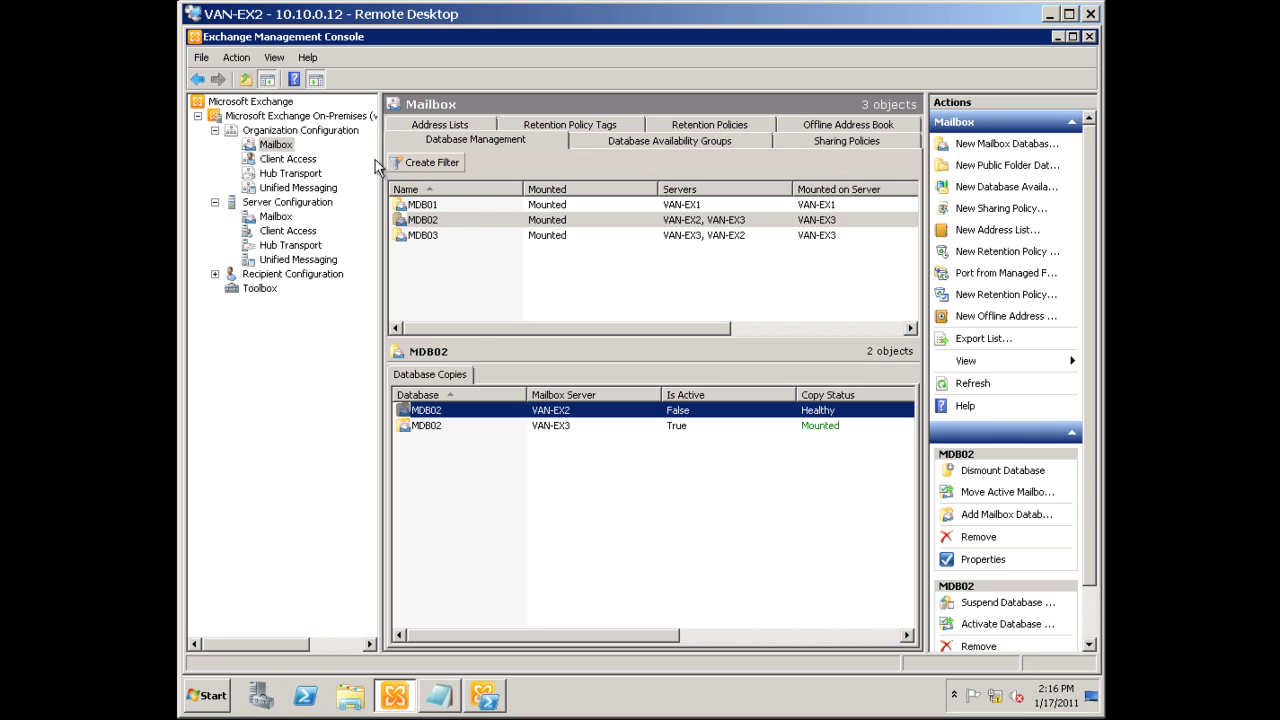
left_click(285, 146)
right_click(289, 147)
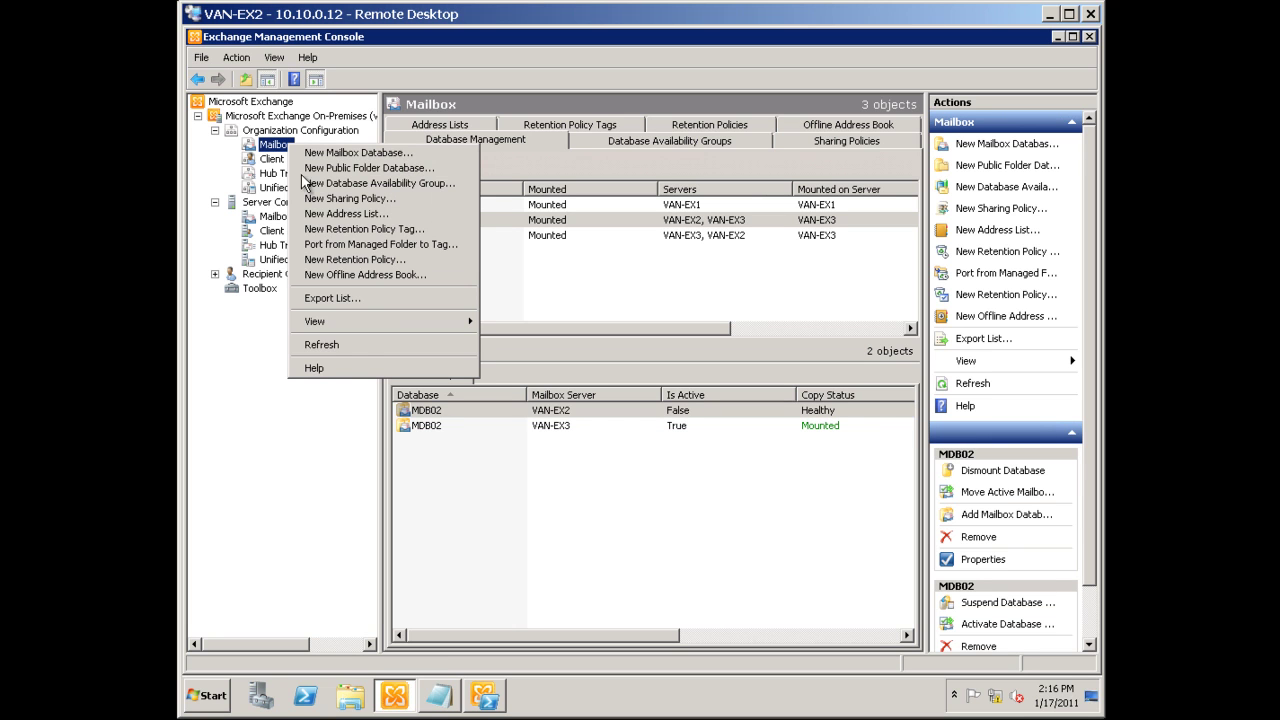
left_click(366, 344)
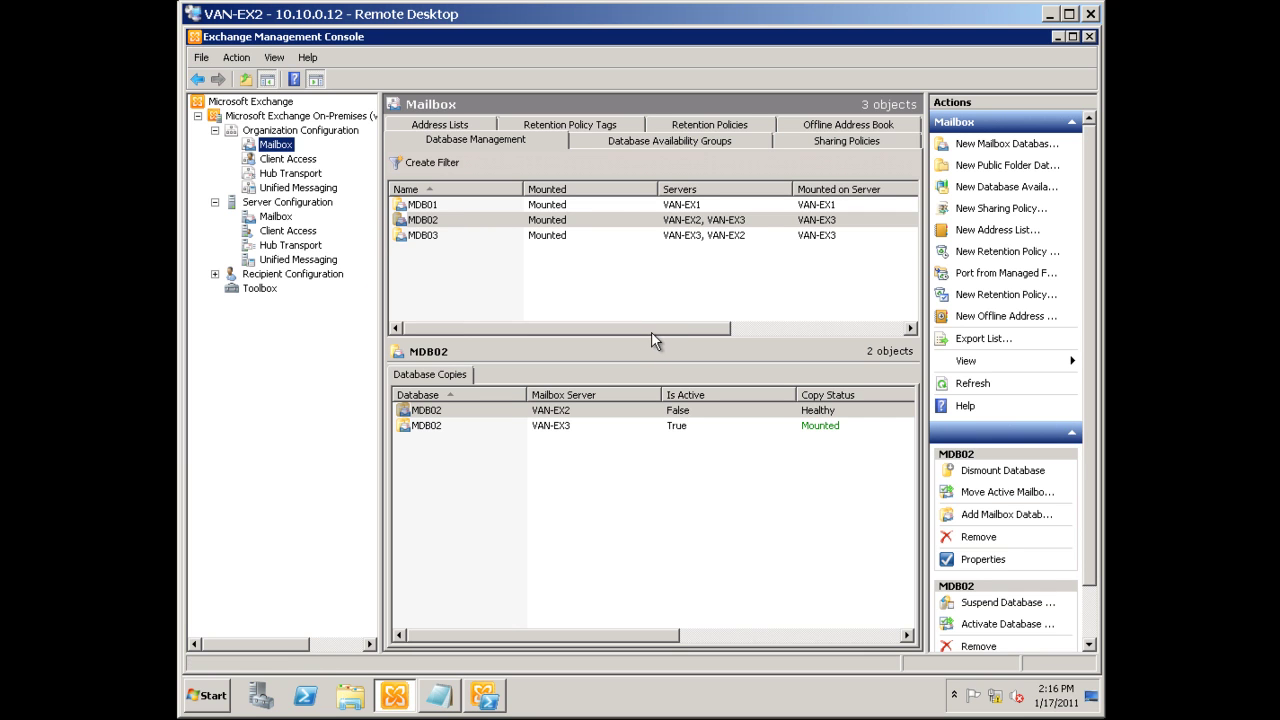
left_click_drag(651, 326, 566, 326)
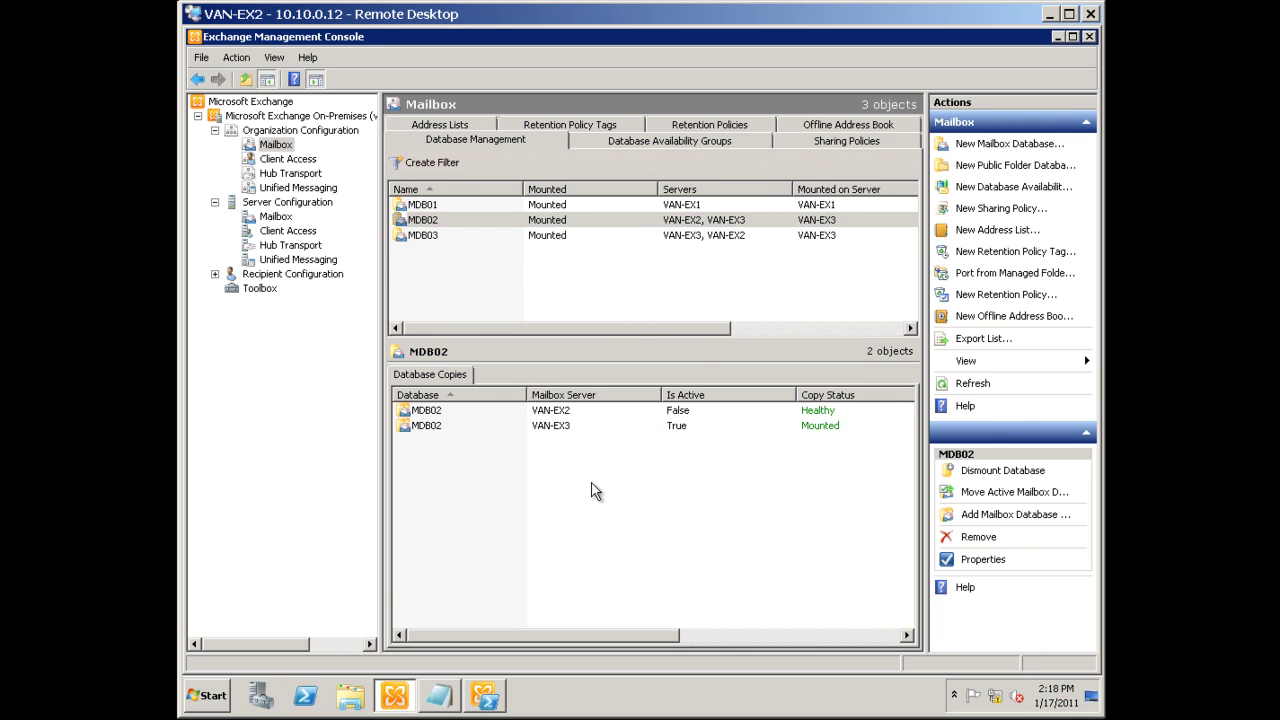
Step: Replace the Notepad text with the heading "Configuring Replay & Truncation Lag Time" and put the notes away
left_click(448, 700)
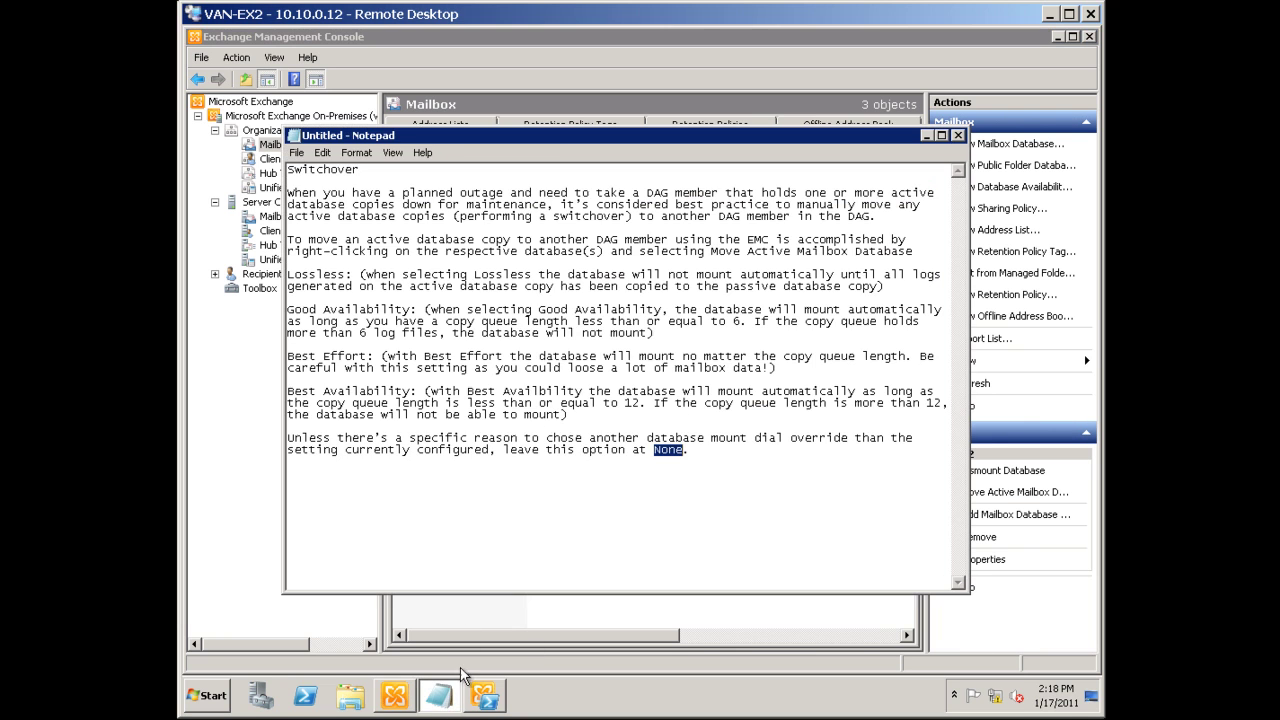
left_click(490, 481)
key("ctrl+a")
type("Configuring Replay & Truncation Lag Time")
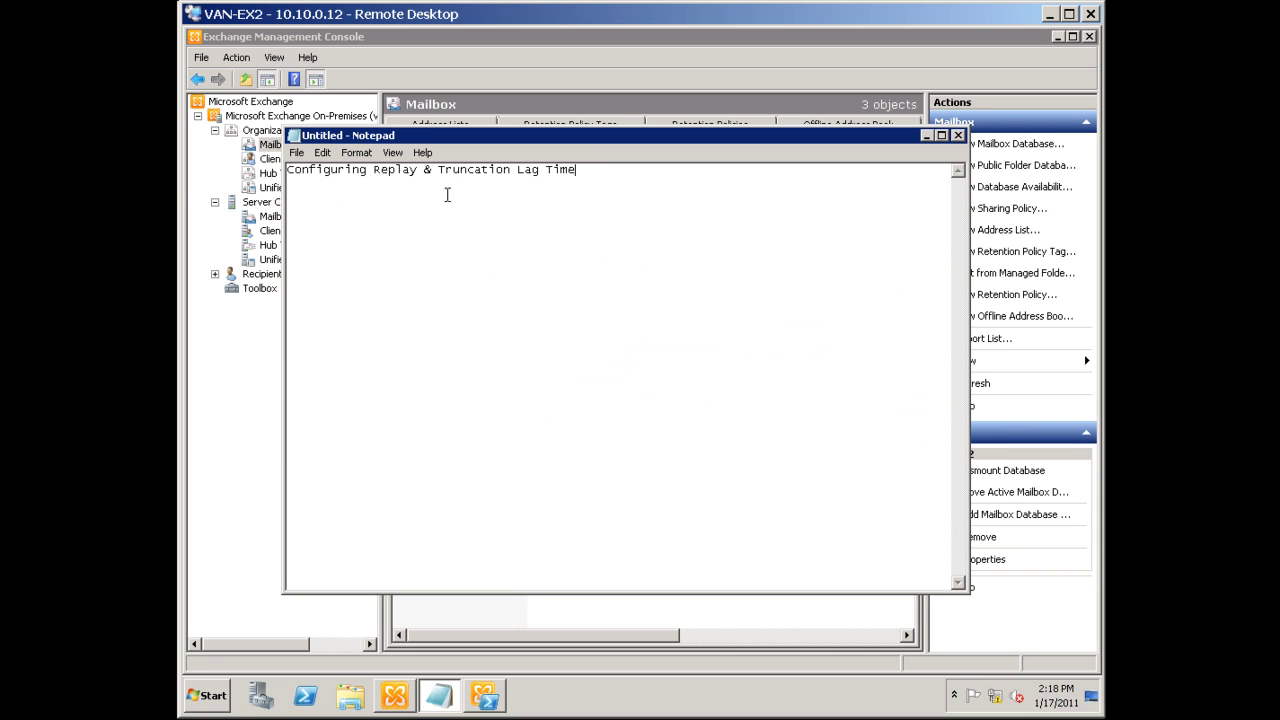
left_click_drag(373, 169, 578, 170)
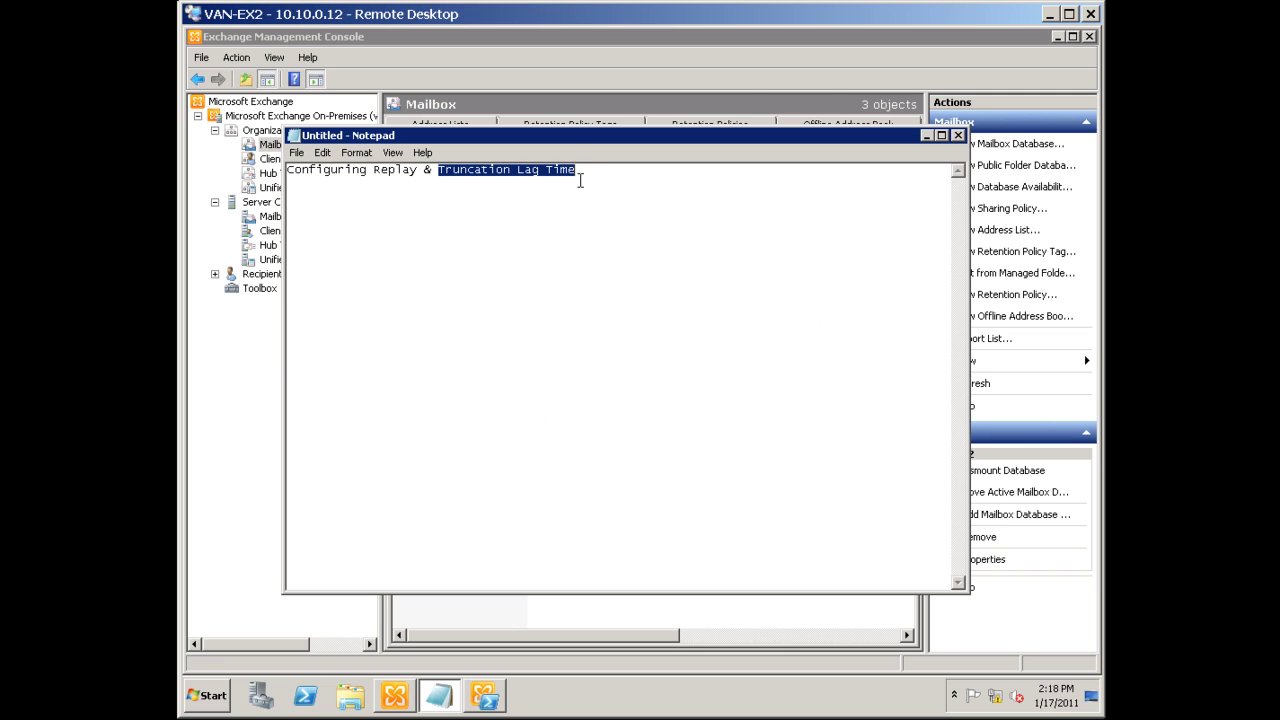
left_click(927, 135)
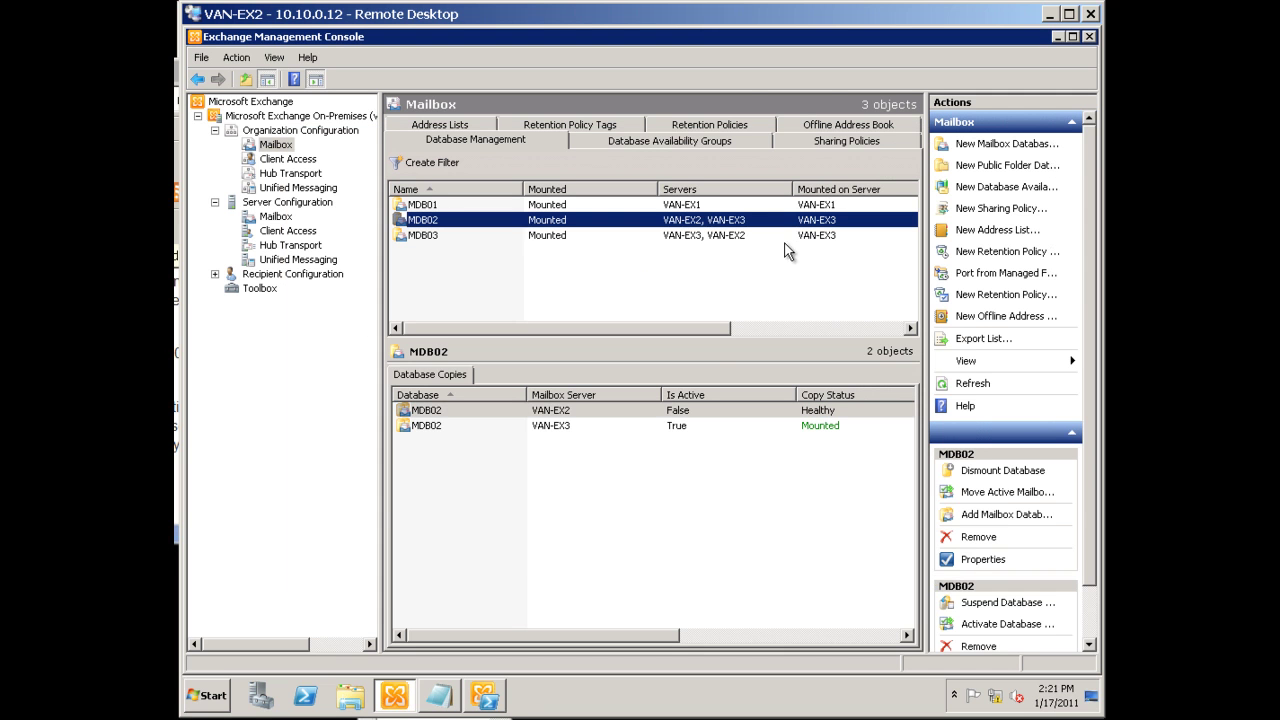
Step: Switch to the Exchange Management Shell and list MDB02's lag settings with Get-MailboxDatabase MDB02 | fl *Lag*
left_click(500, 697)
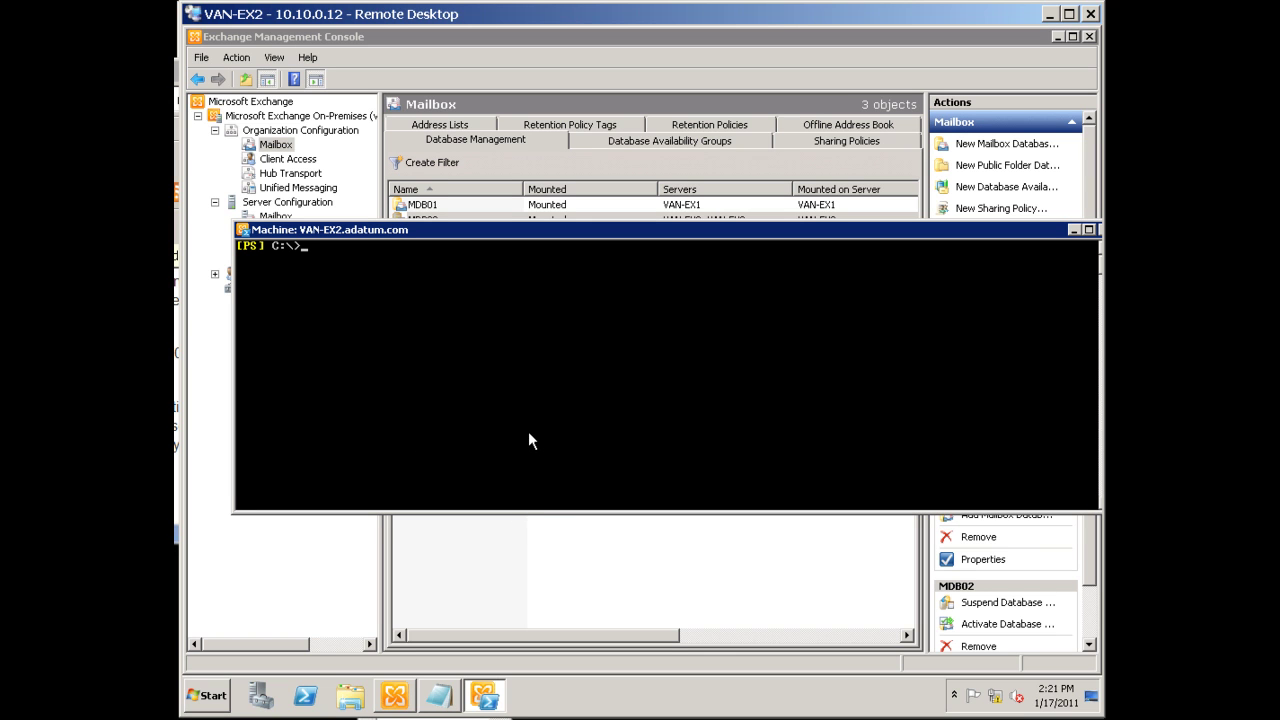
type("get-mailboxd")
key("Tab")
type("MDB")
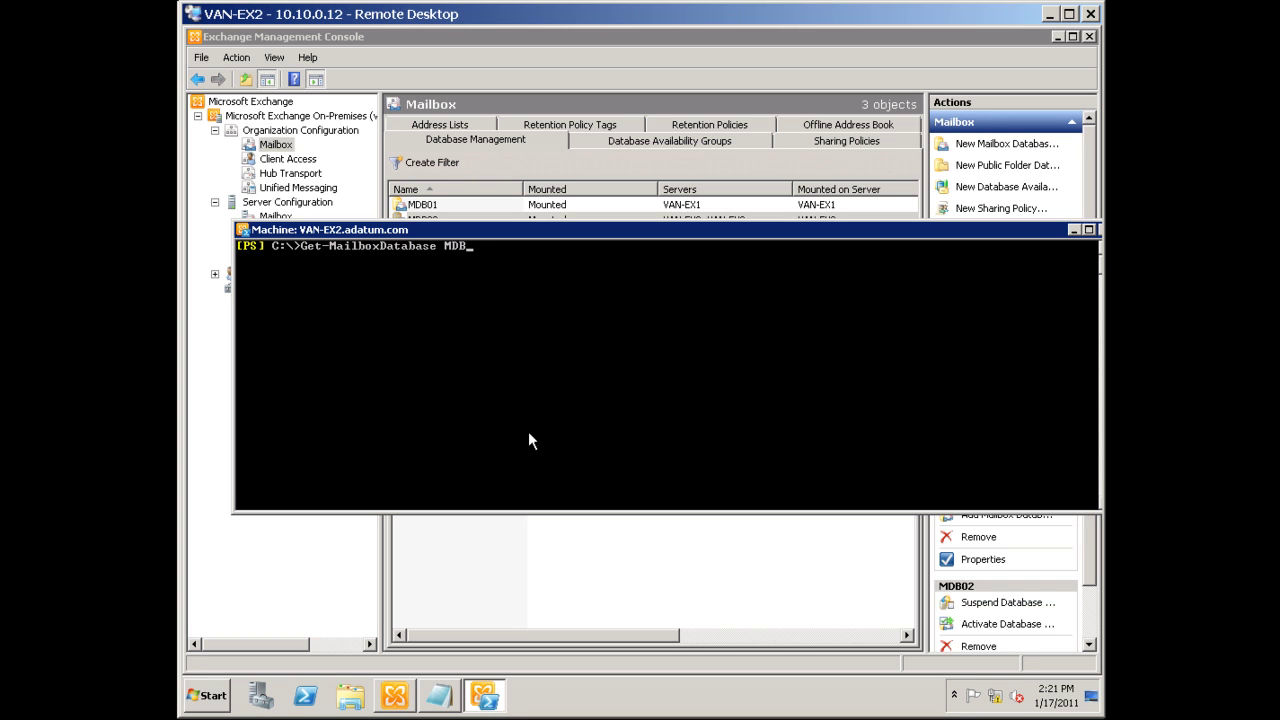
type("02 | fl *Lag*")
key("Return")
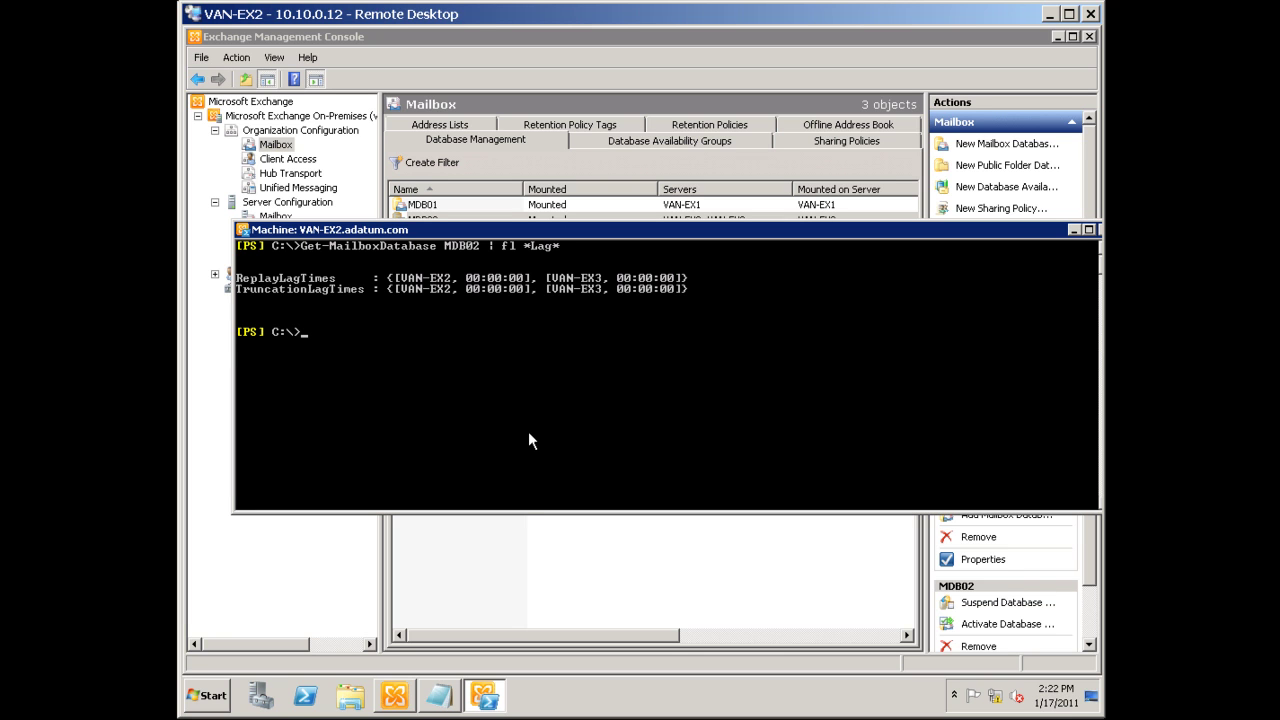
type("set-mailboxd")
key("Tab")
type("Copy MDB0")
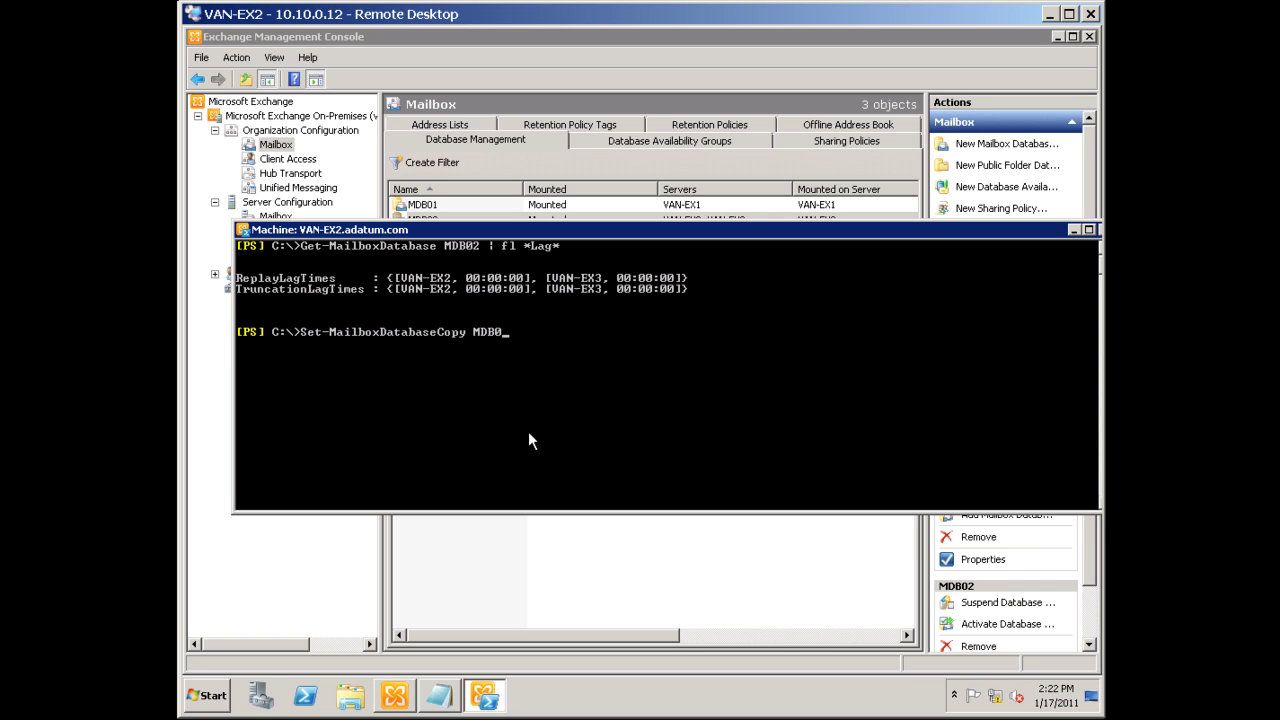
type("2 -re")
key("Tab")
key("BackSpace")
key("BackSpace")
key("BackSpace")
key("BackSpace")
key("BackSpace")
key("BackSpace")
key("BackSpace")
key("BackSpace")
key("BackSpace")
key("BackSpace")
key("BackSpace")
key("BackSpace")
key("BackSpace")
type("T")
key("Tab")
key("BackSpace")
key("BackSpace")
key("BackSpace")
key("BackSpace")
key("BackSpace")
key("BackSpace")
key("BackSpace")
key("BackSpace")
key("BackSpace")
key("BackSpace")
key("BackSpace")
key("BackSpace")
key("BackSpace")
key("BackSpace")
key("BackSpace")
key("BackSpace")
key("BackSpace")
key("BackSpace")
key("BackSpace")
key("BackSpace")
key("BackSpace")
key("BackSpace")
key("BackSpace")
key("BackSpace")
key("BackSpace")
key("BackSpace")
key("BackSpace")
key("BackSpace")
key("BackSpace")
key("BackSpace")
key("BackSpace")
key("BackSpace")
key("BackSpace")
key("BackSpace")
key("BackSpace")
key("BackSpace")
key("BackSpace")
key("BackSpace")
key("BackSpace")
key("BackSpace")
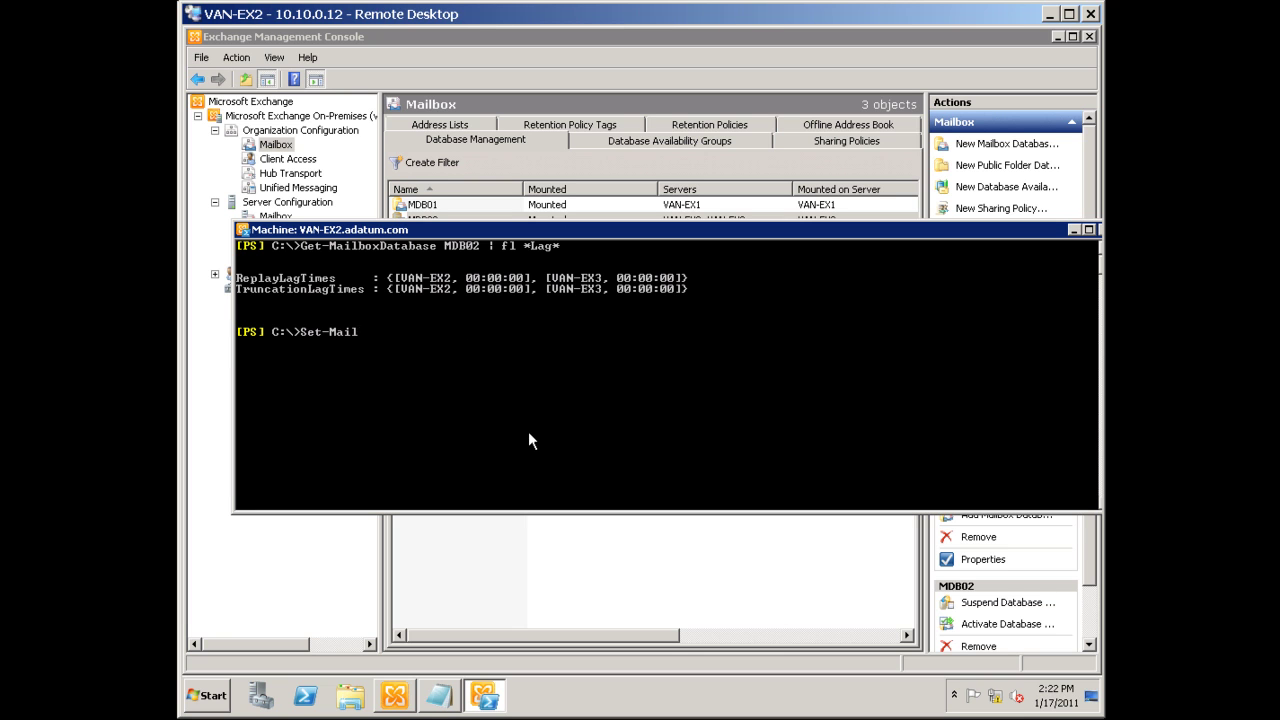